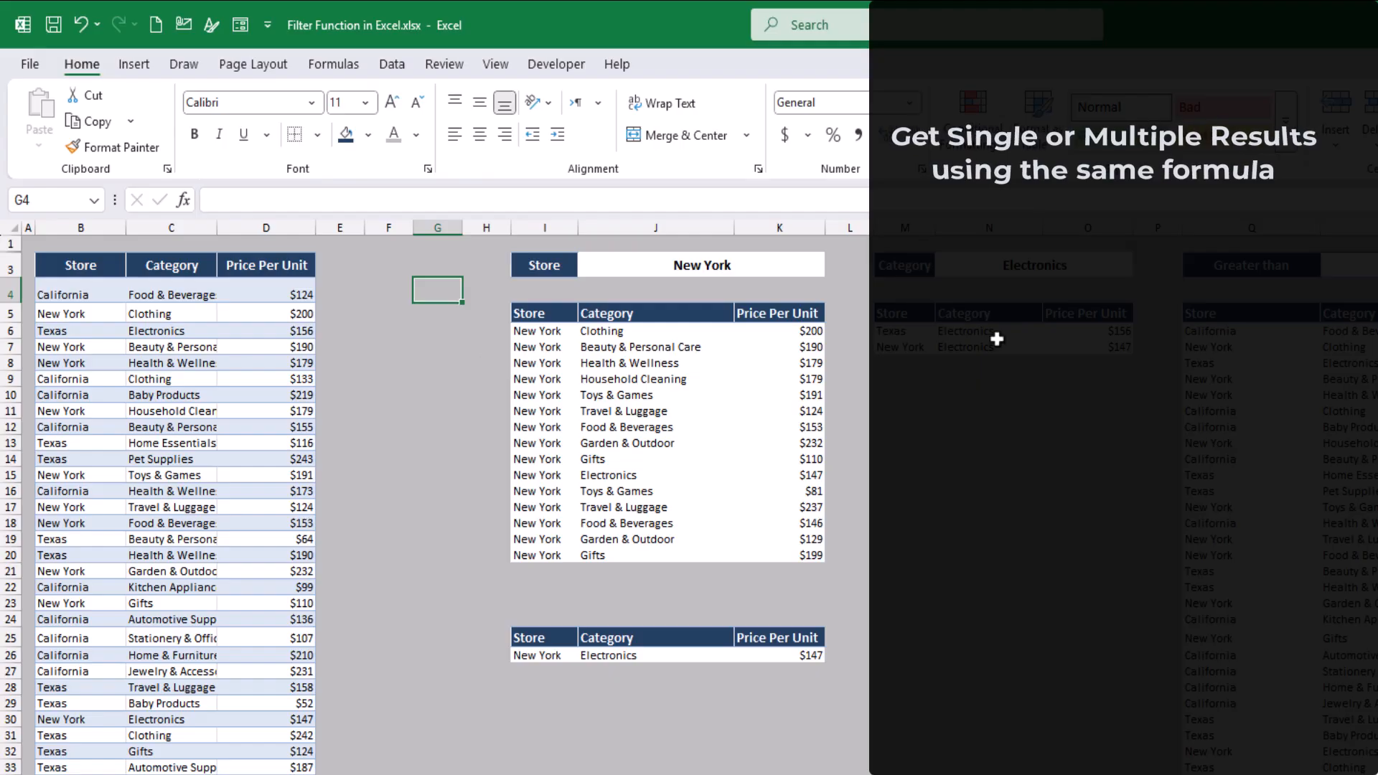
Change the Category selection in N3 to Baby Products, followed by Food & Beverages
click(1064, 275)
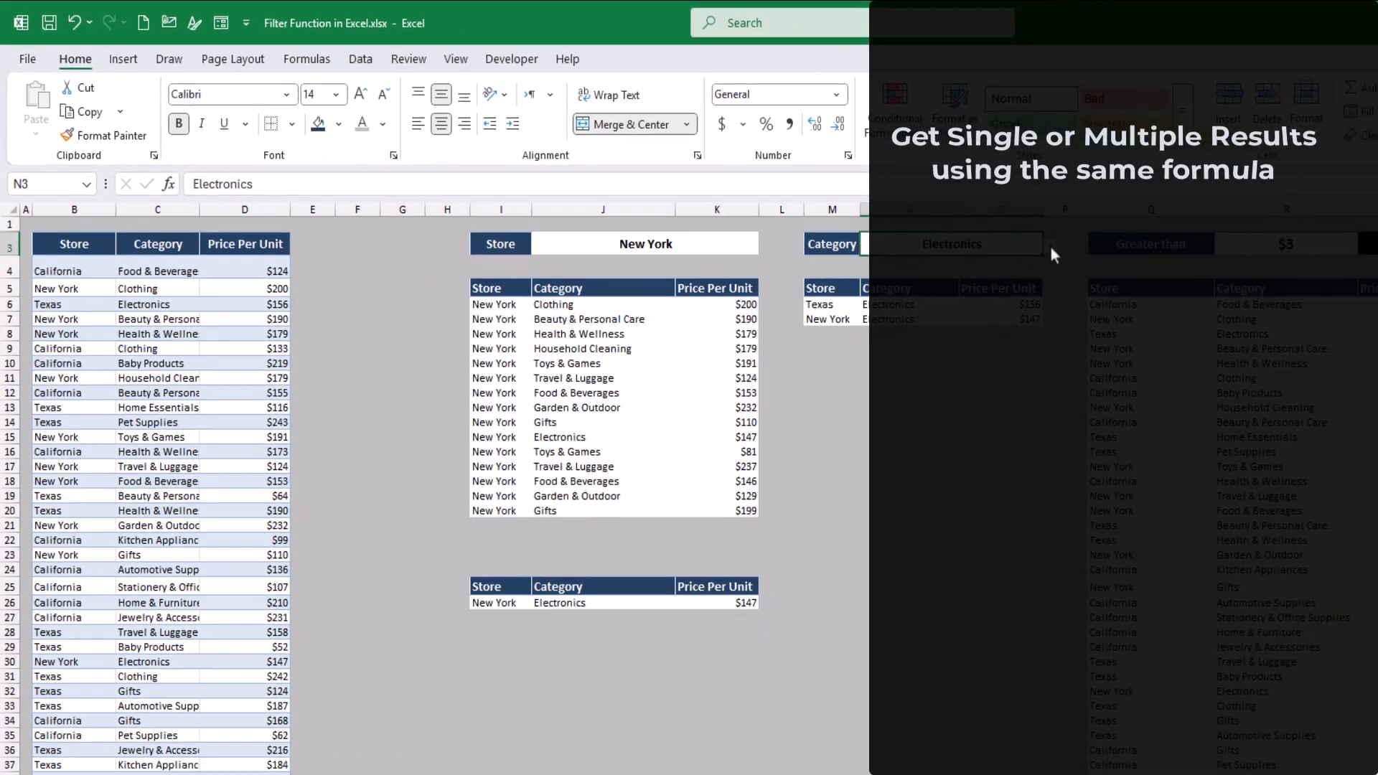
click(1140, 267)
click(1053, 379)
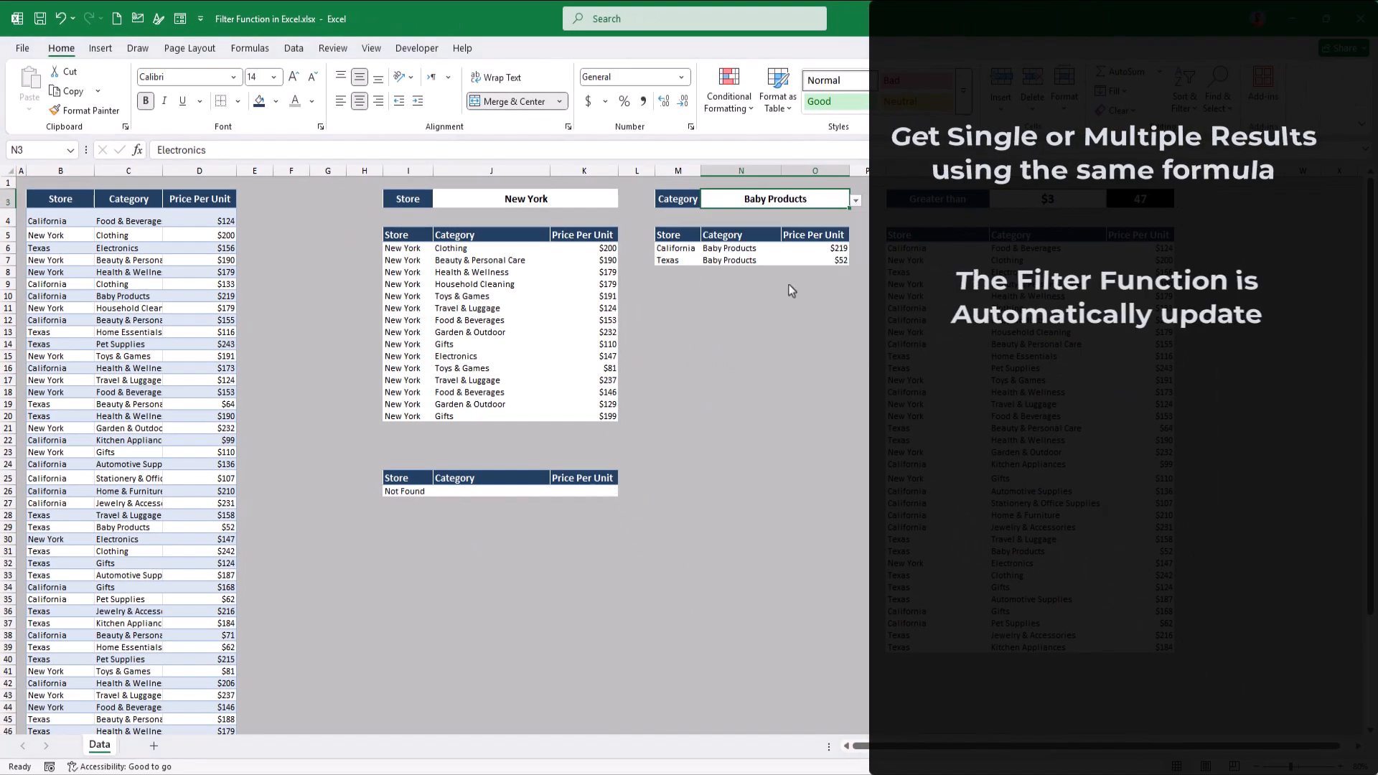
click(856, 200)
click(798, 216)
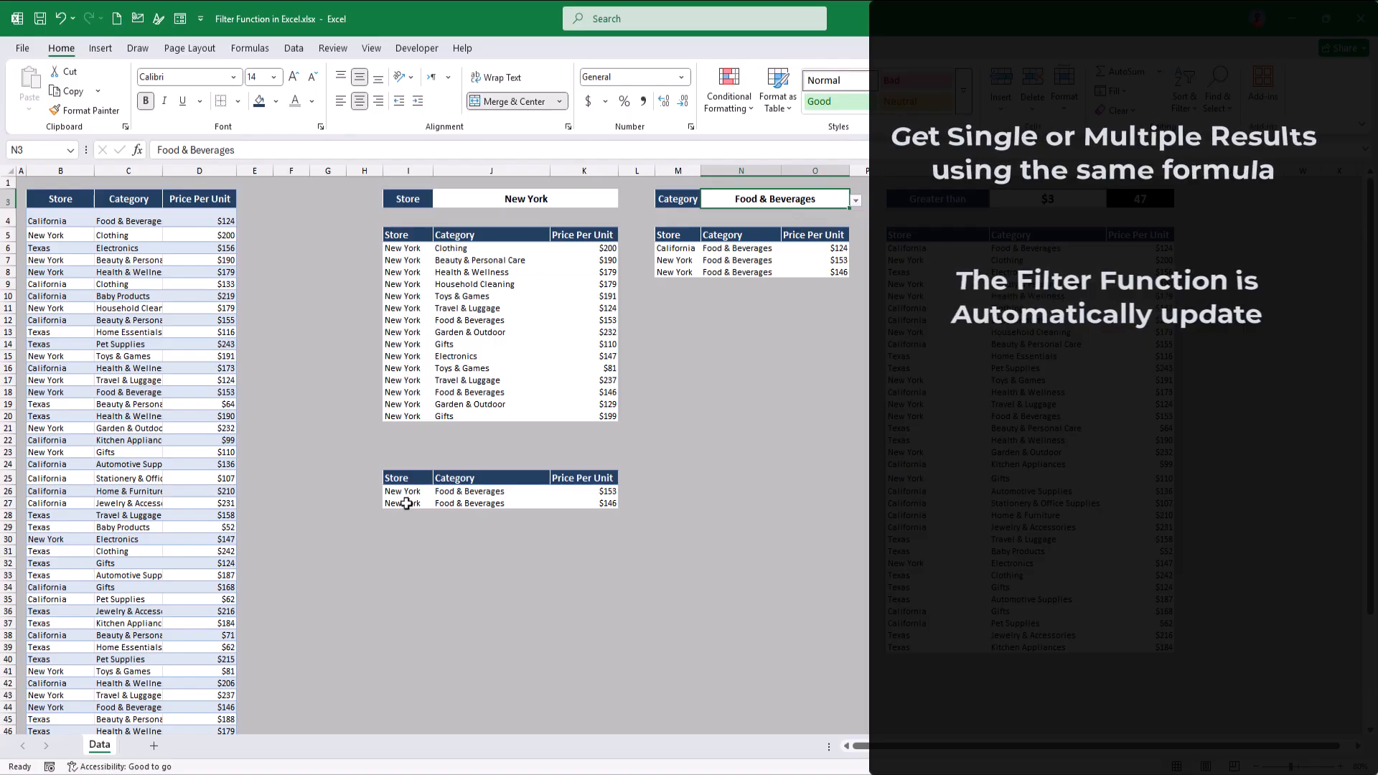
Change the Store selection in J3 to California
click(585, 199)
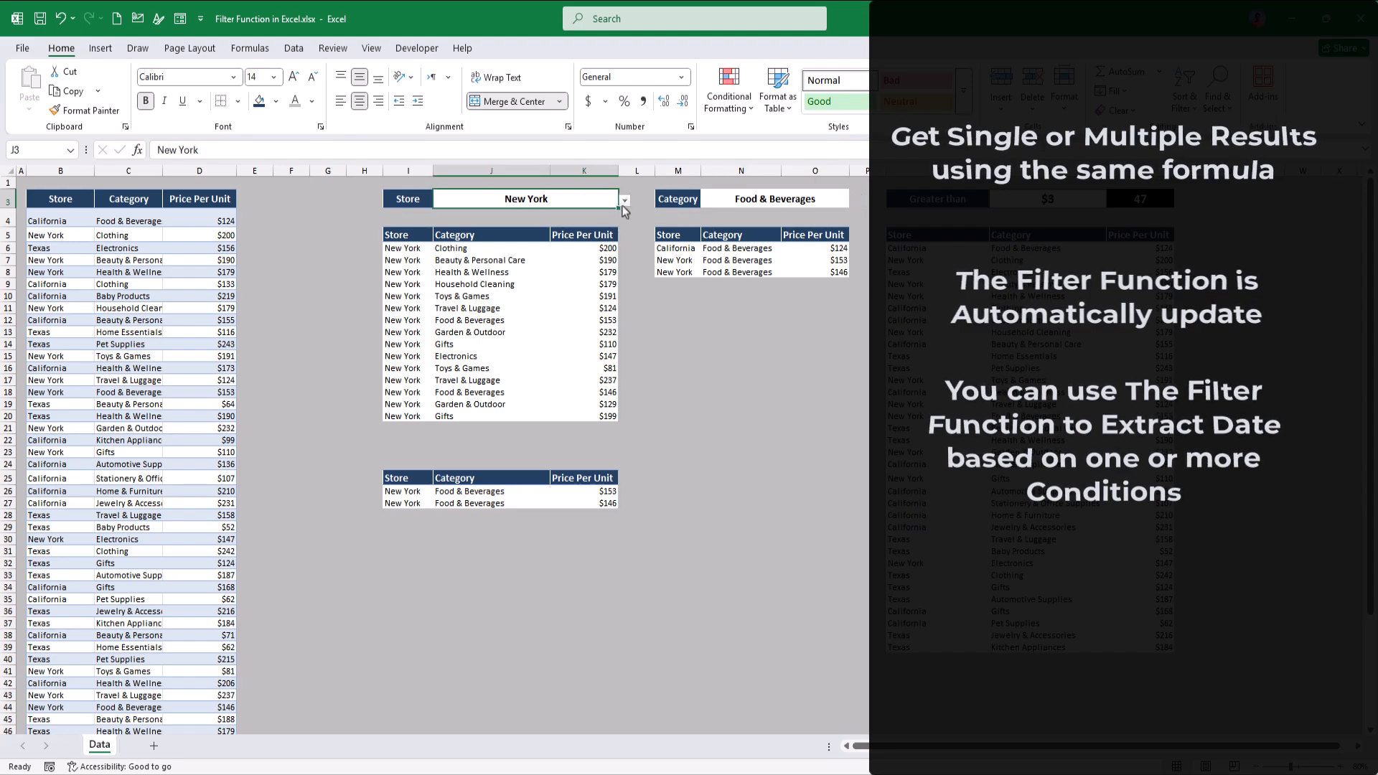
click(624, 201)
click(610, 216)
Switch the Category selection in N3 through Clothing and Electronics, ending on Beauty & Personal Care
click(775, 198)
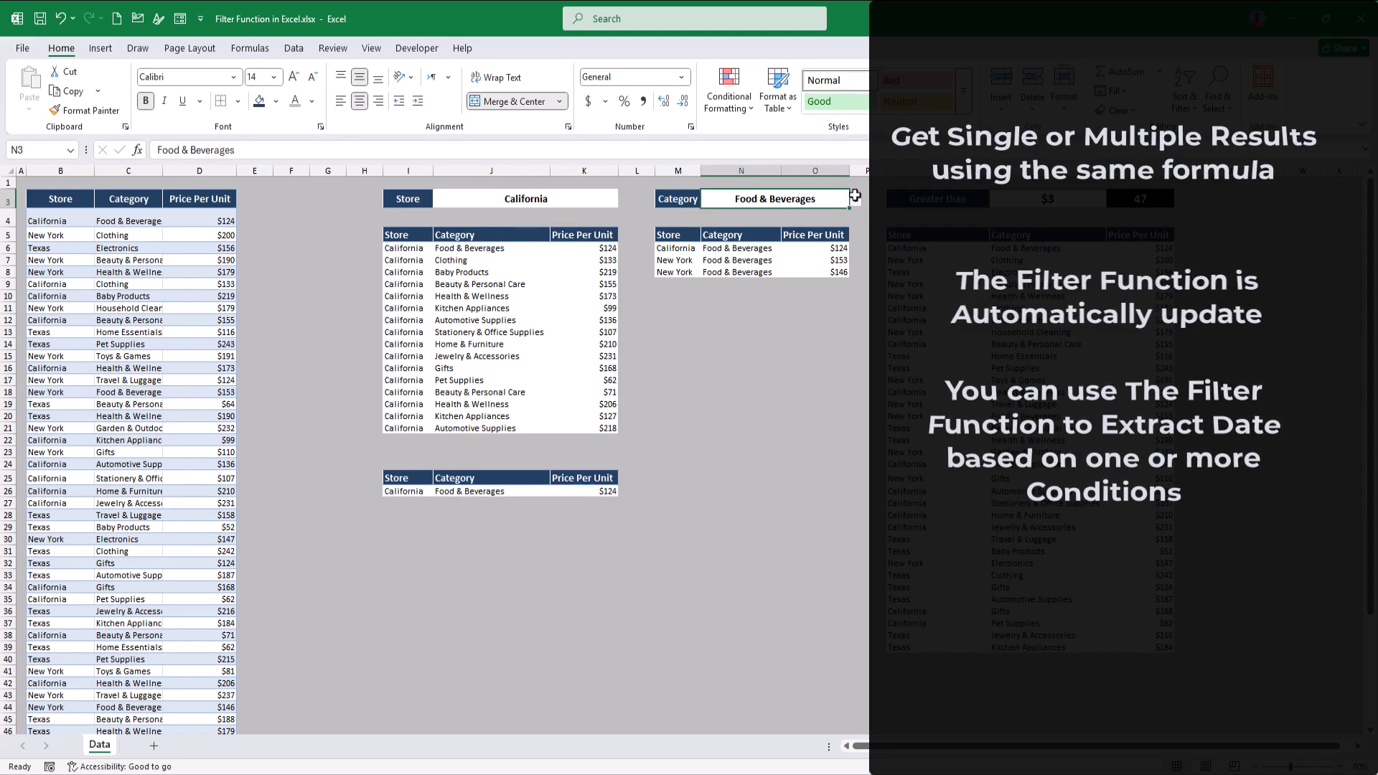
click(855, 201)
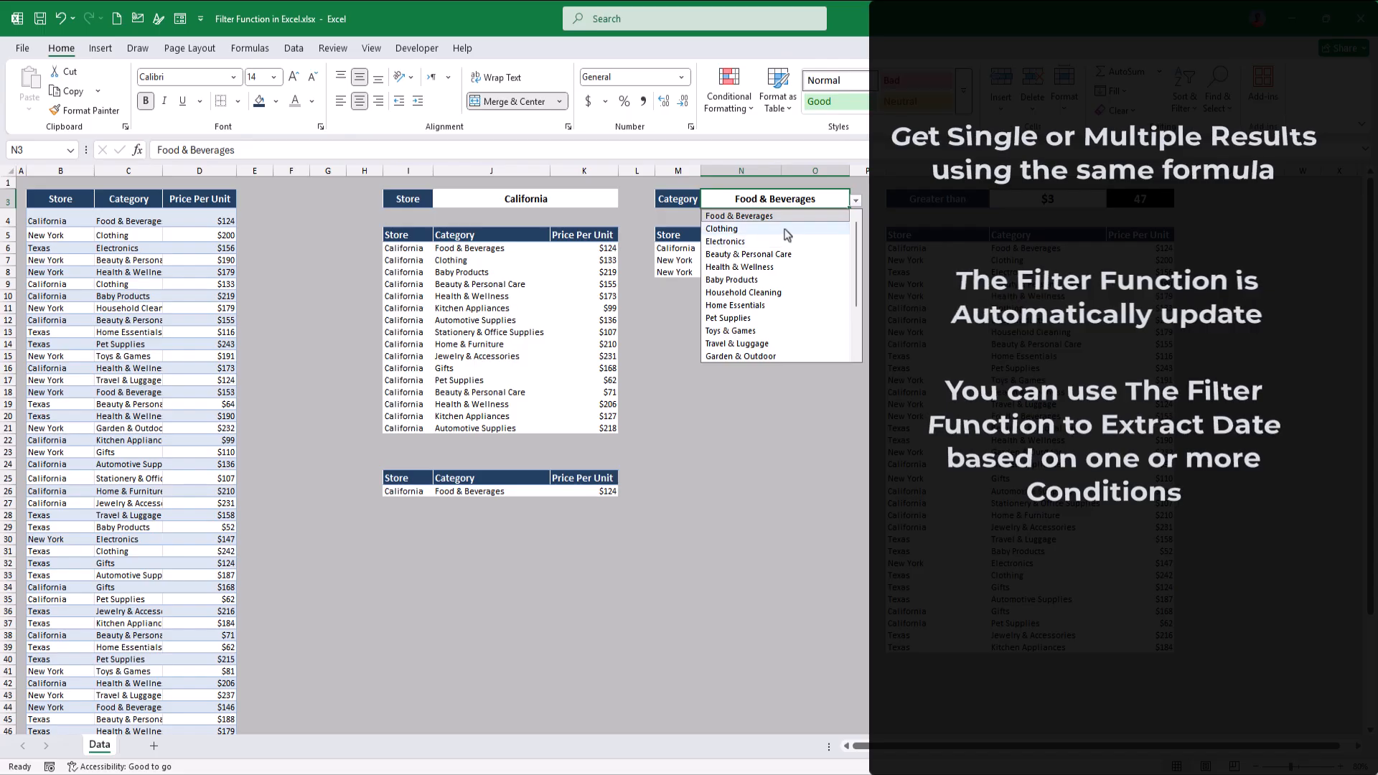
click(782, 228)
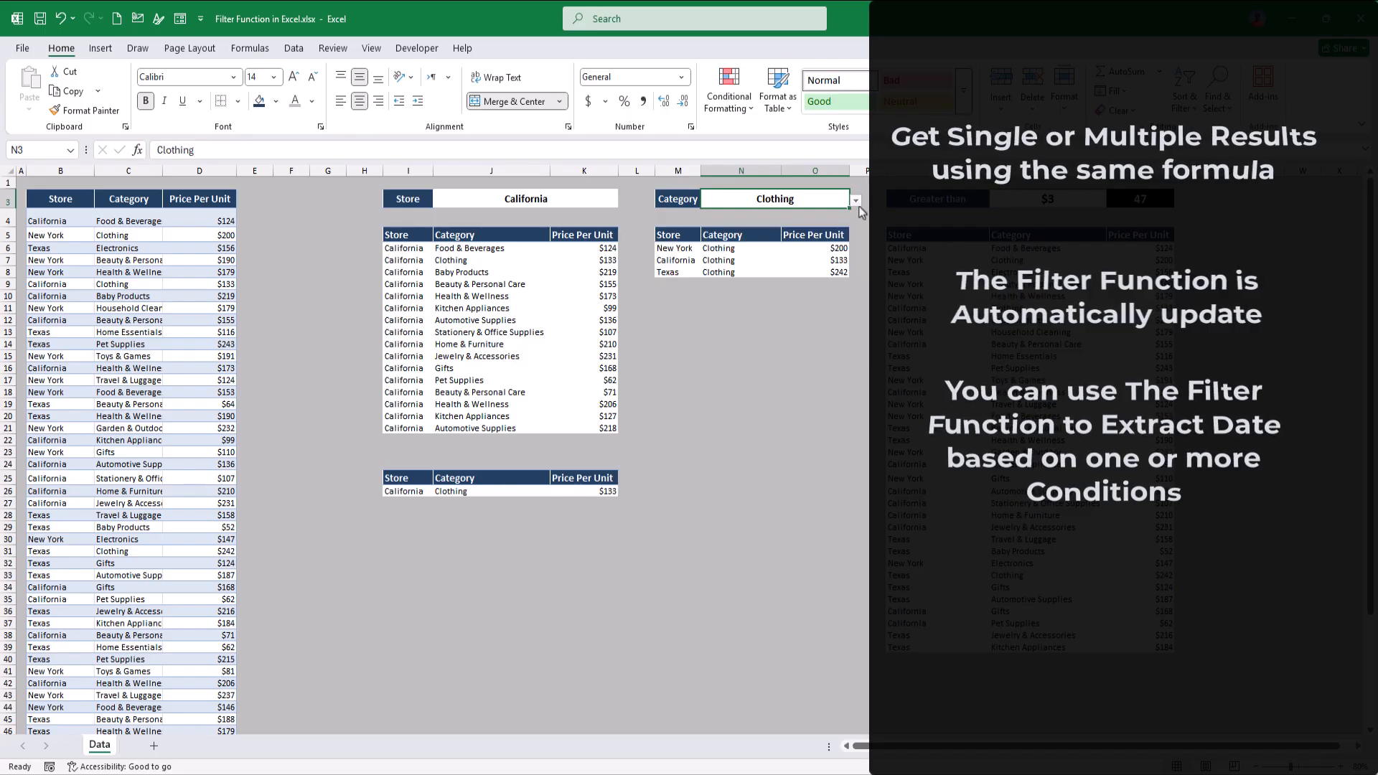
click(857, 202)
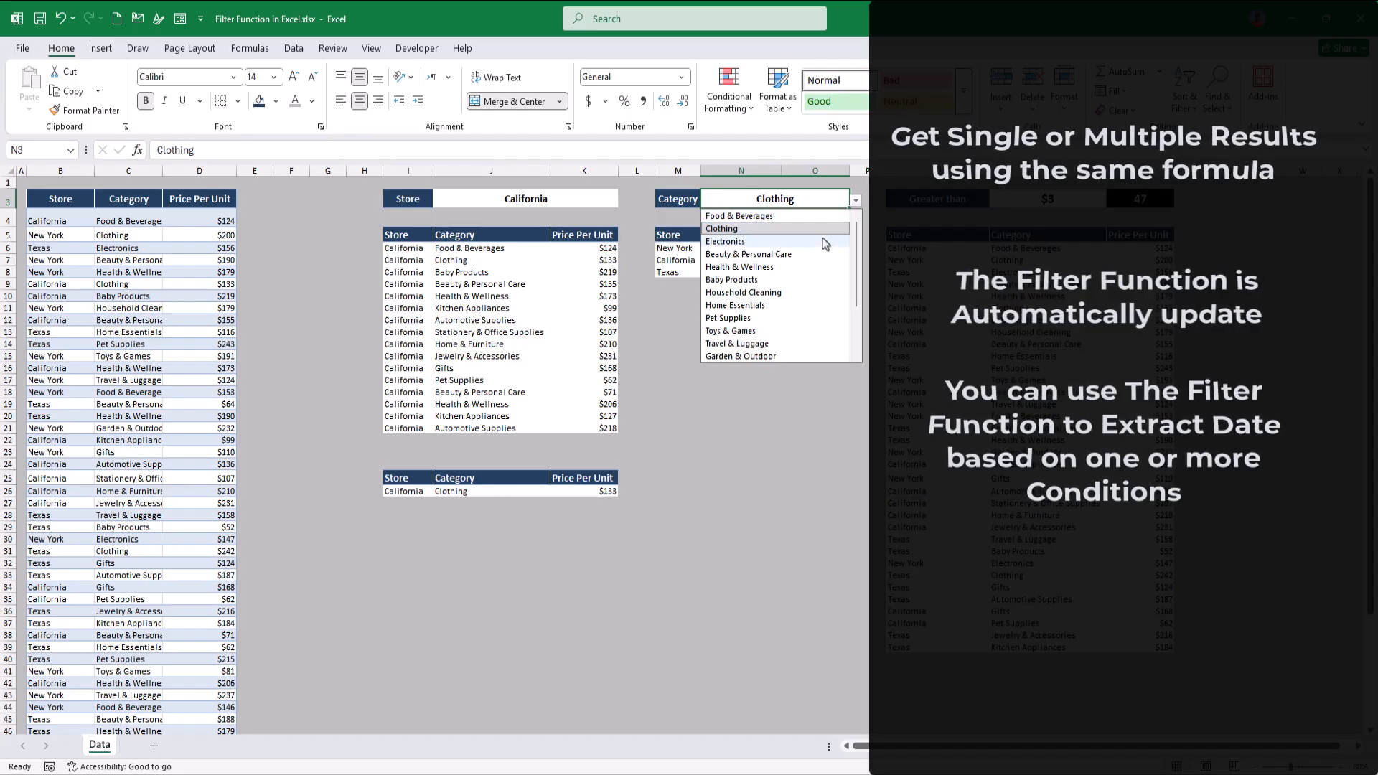
click(825, 242)
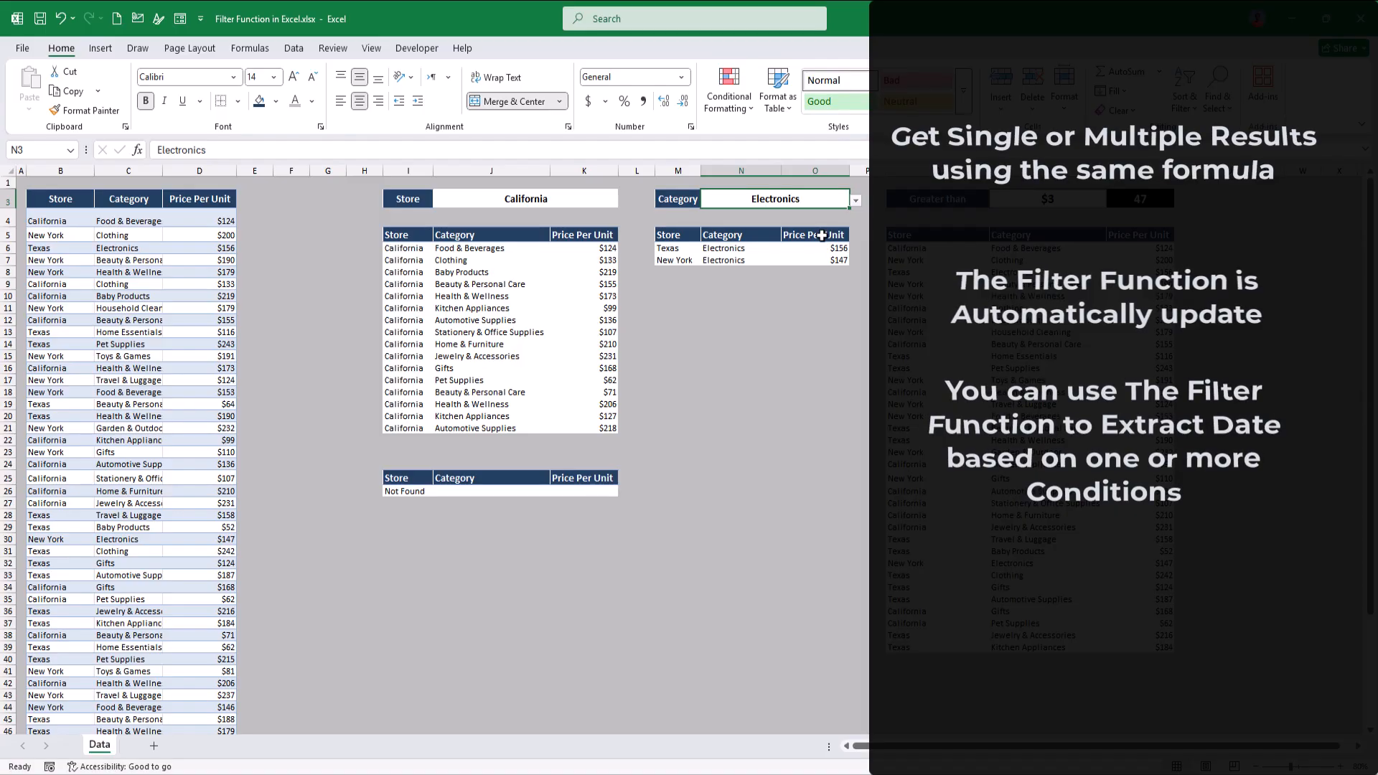
click(856, 204)
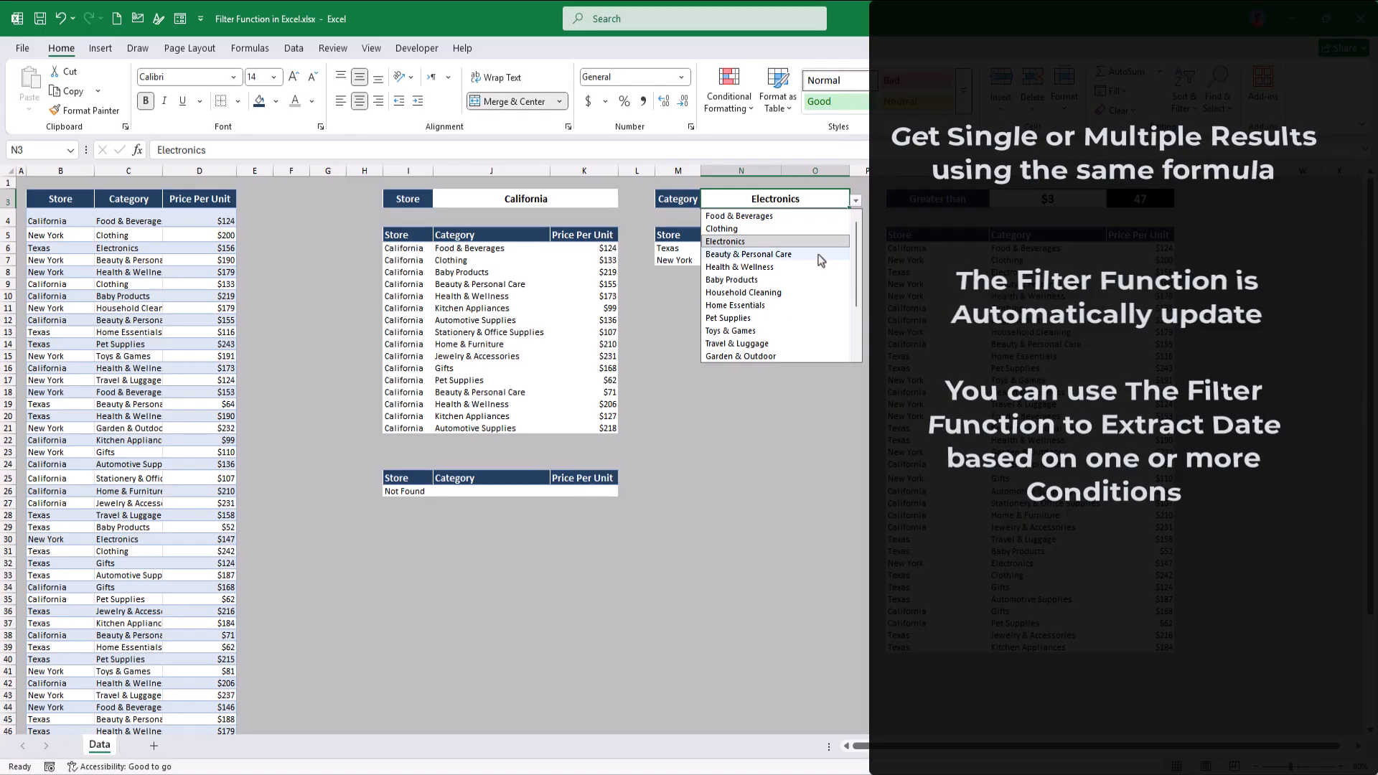
click(819, 255)
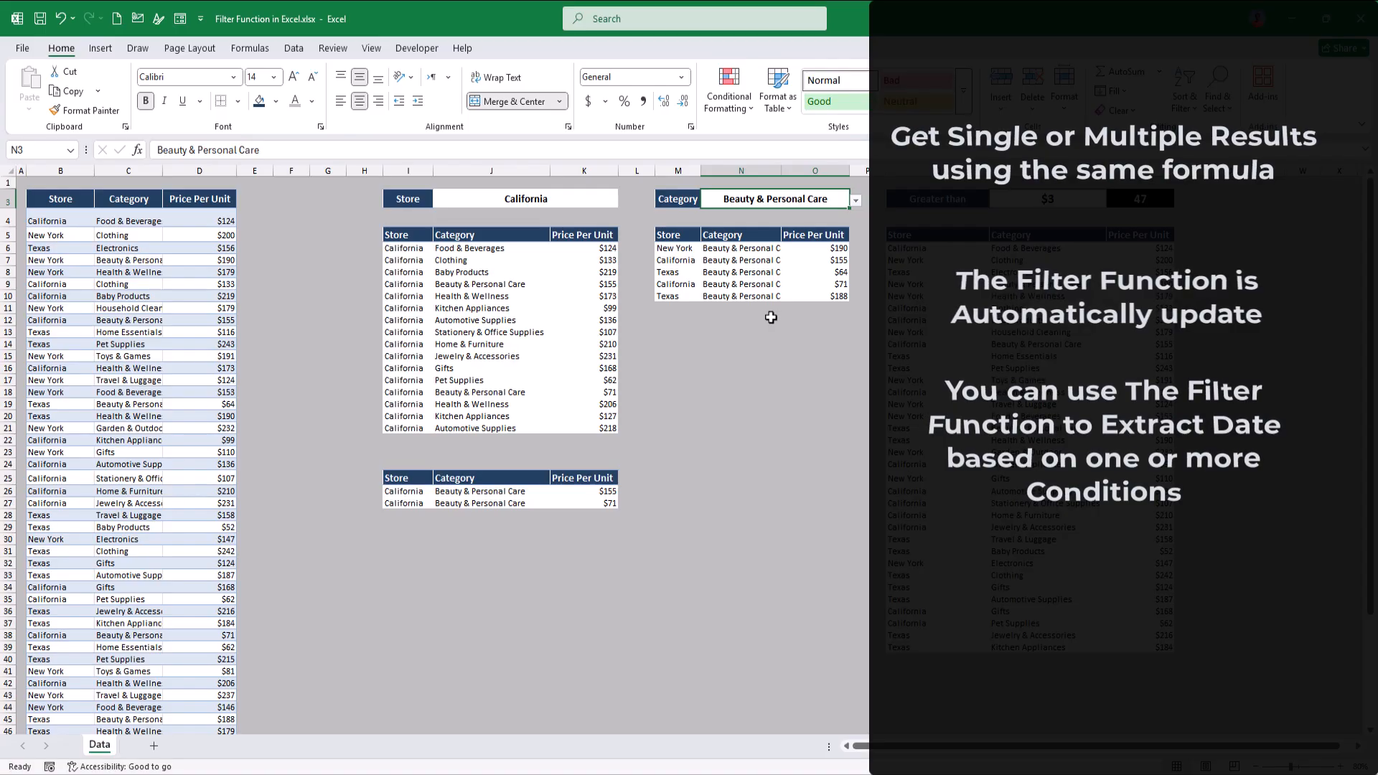
Inspect the first result cell and the count cell of the Greater than section
click(938, 248)
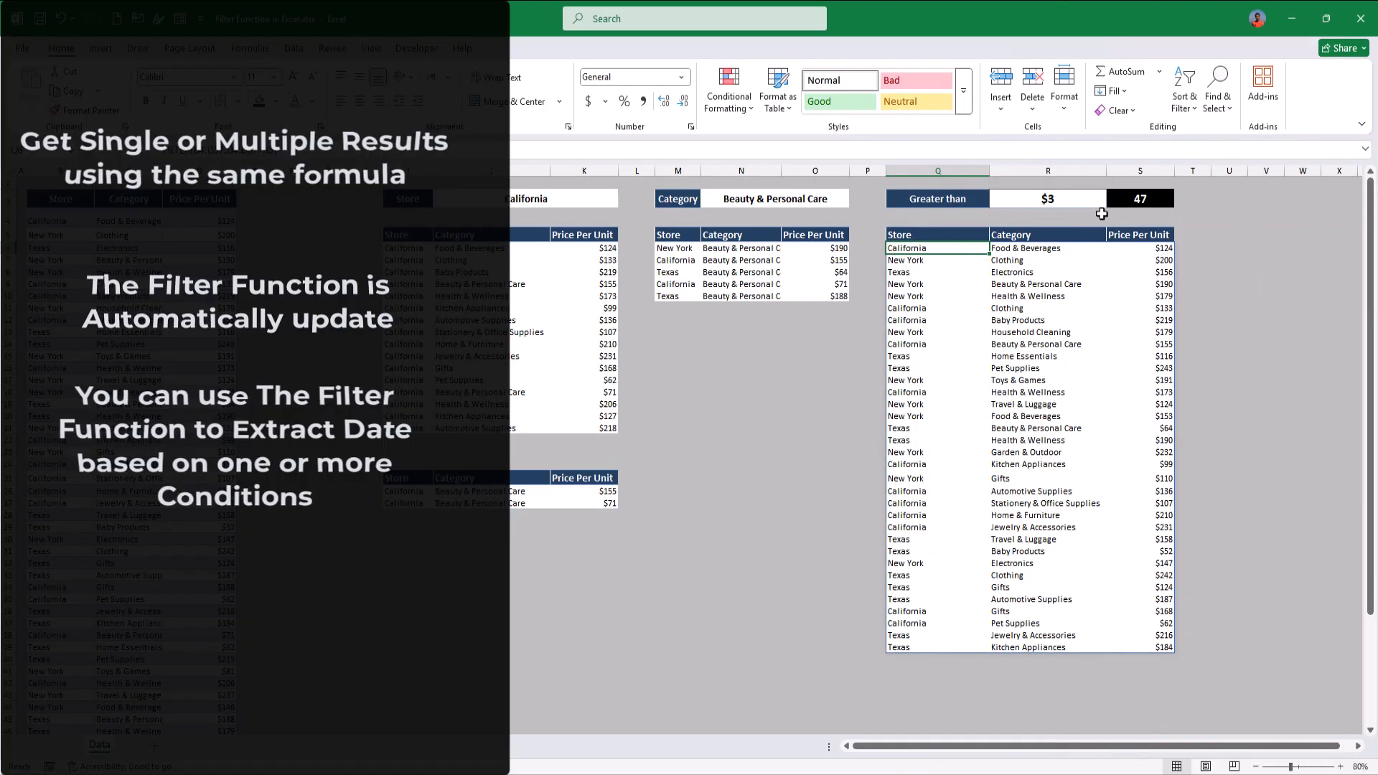
click(1125, 203)
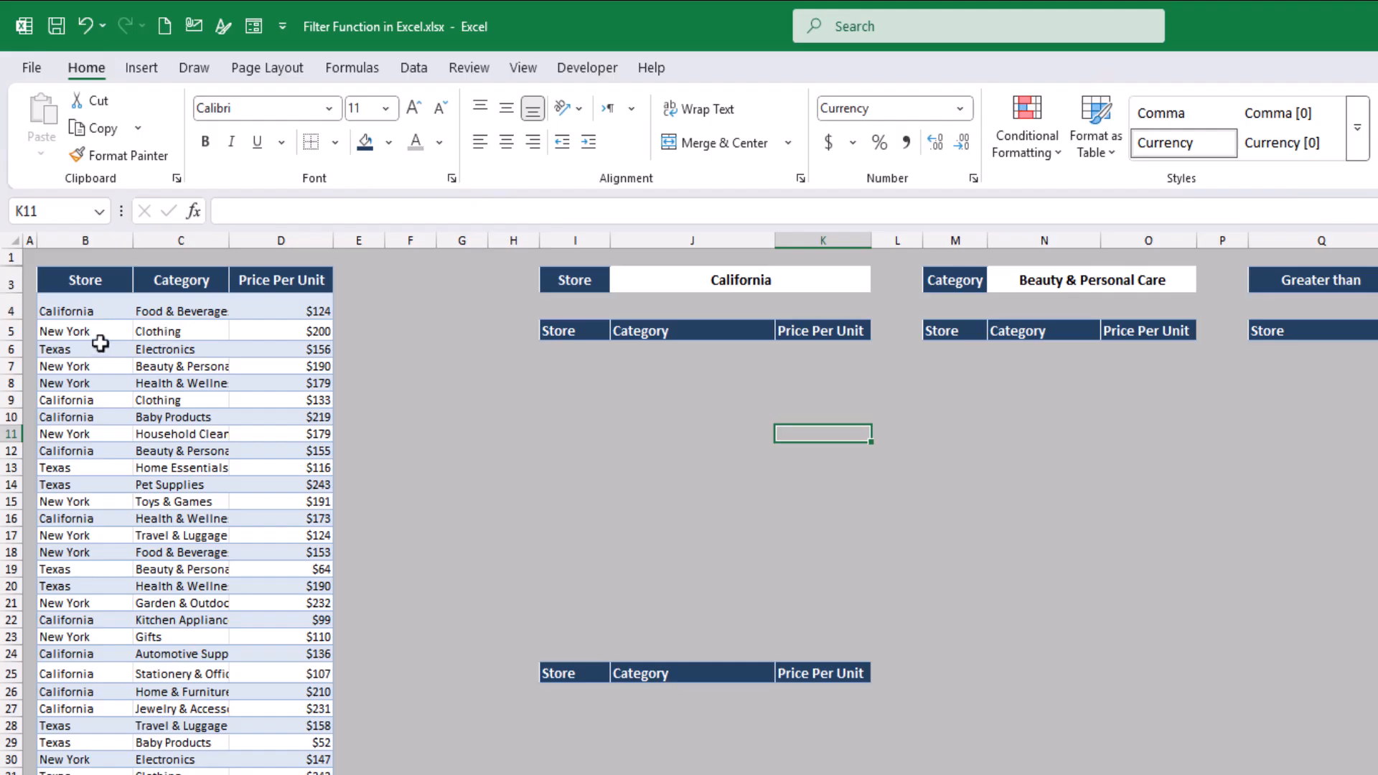
Set the Store selection in J3 to New York and select I6, the first cell of its results area
click(741, 290)
click(880, 284)
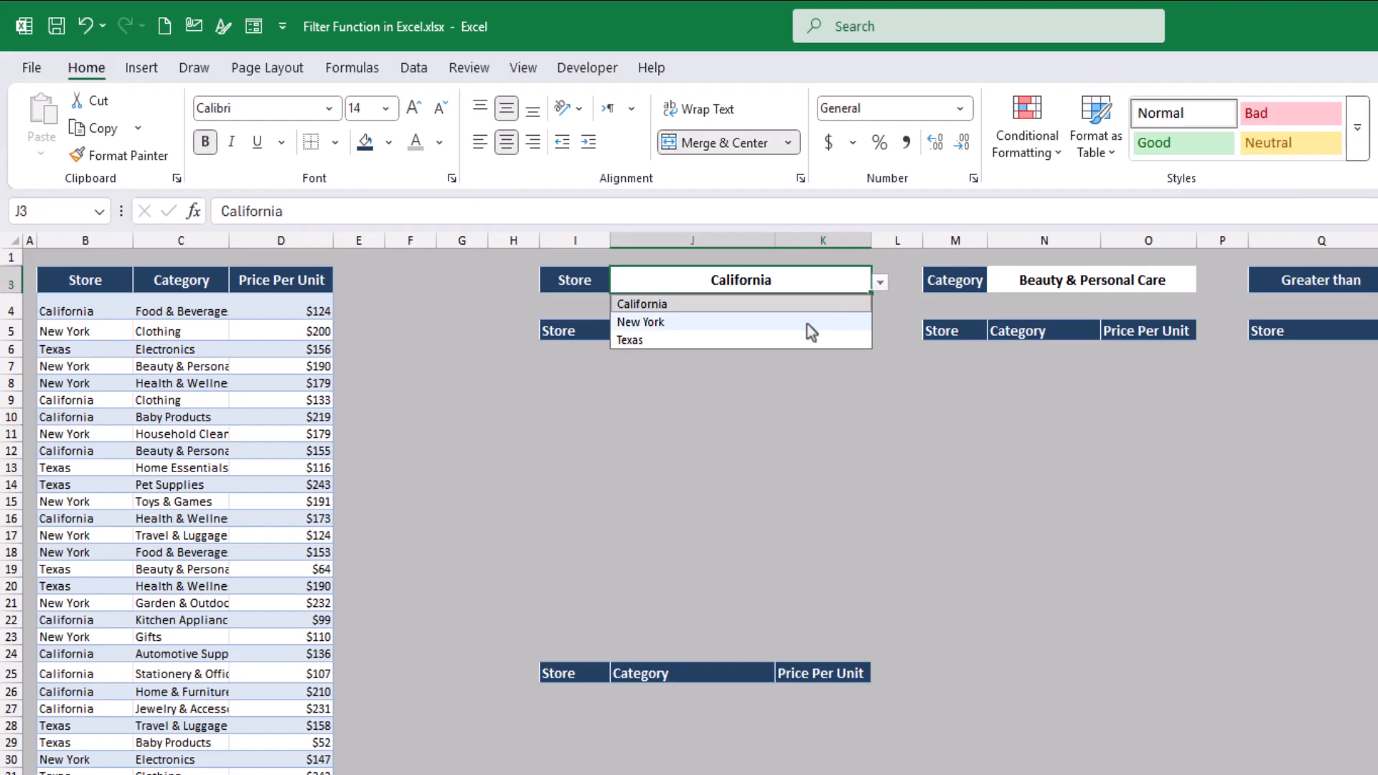
click(750, 323)
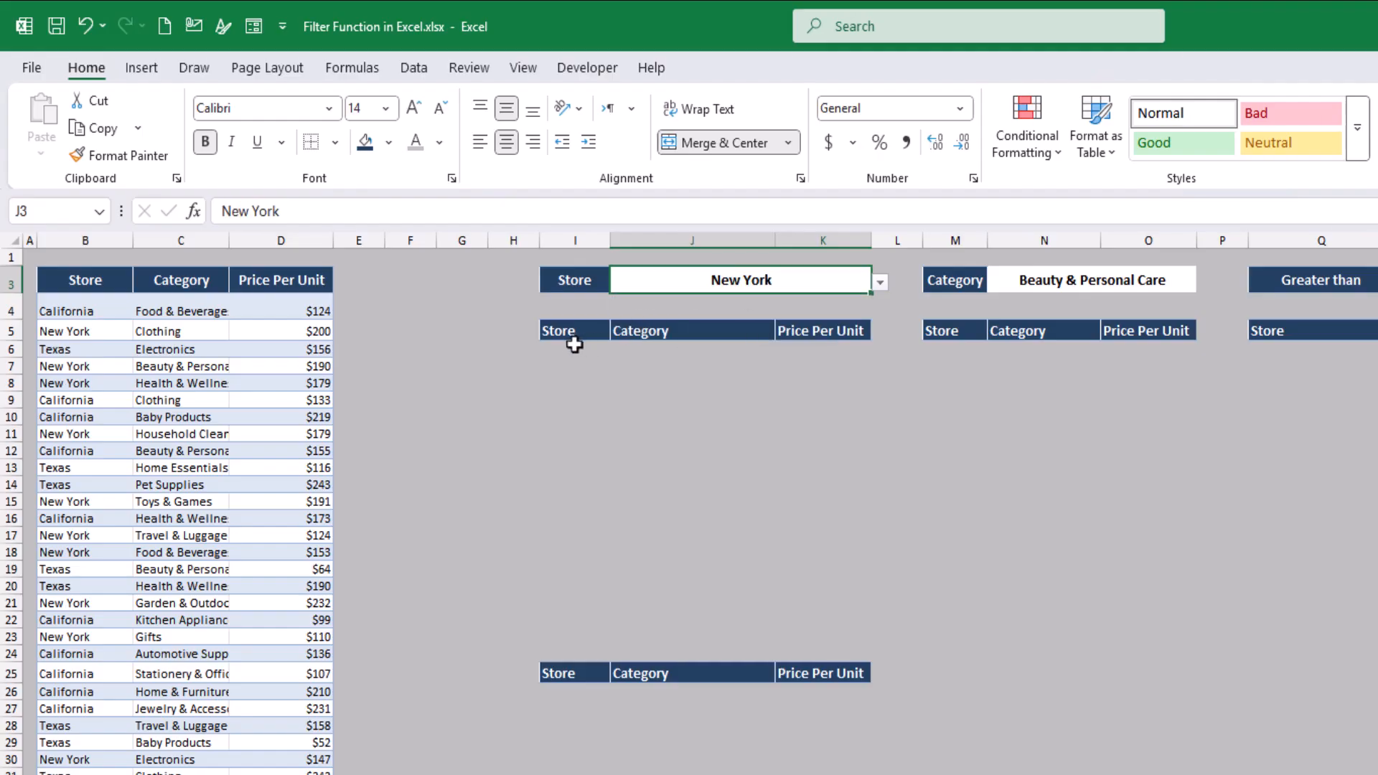
drag(567, 348, 803, 553)
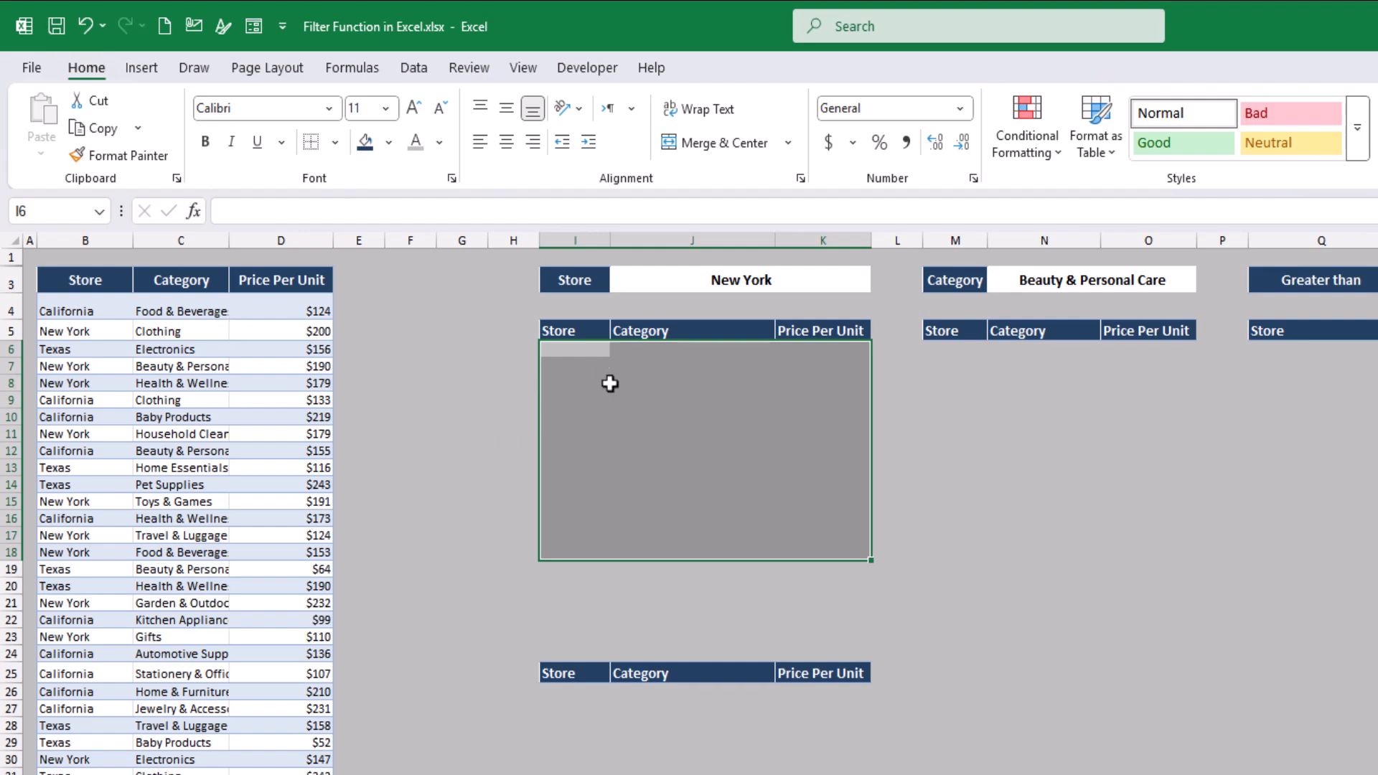
click(594, 346)
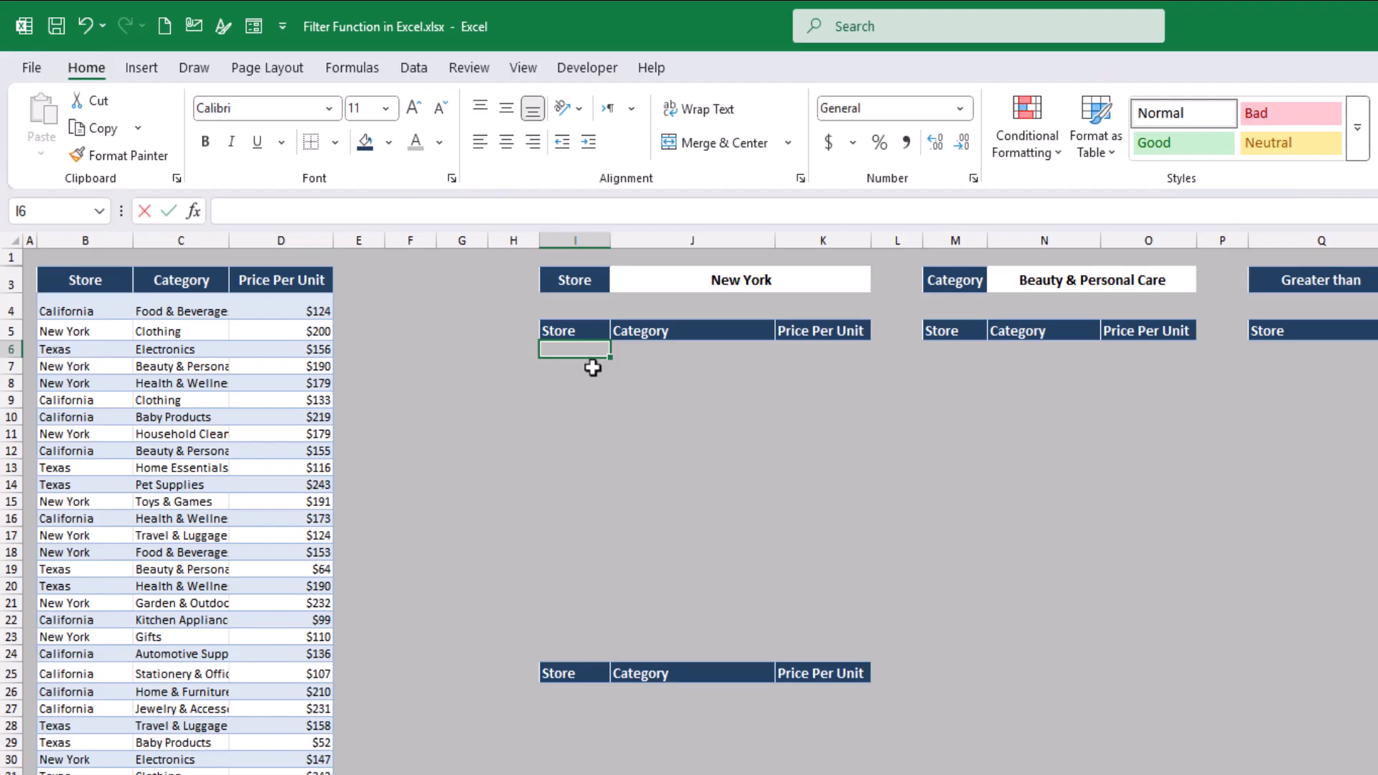
text(=filter)
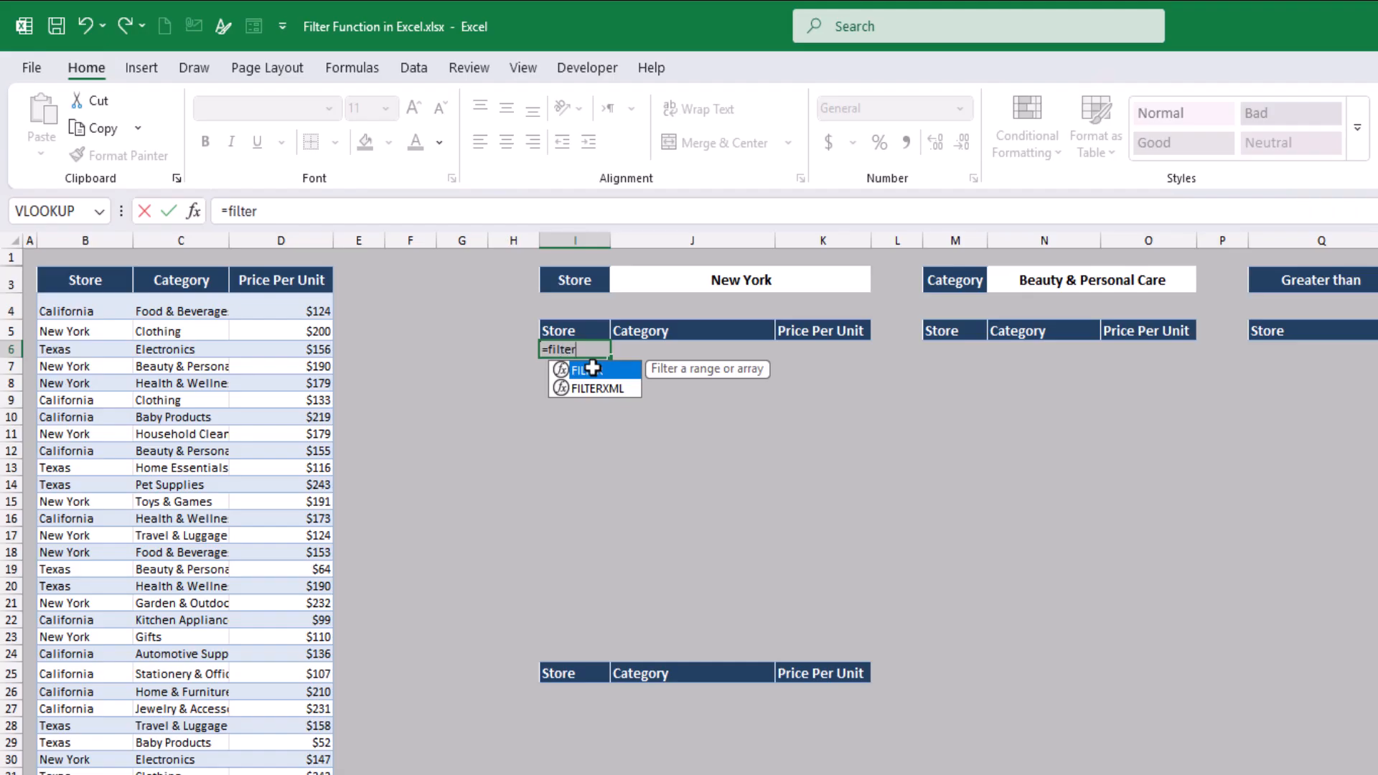
key(Tab)
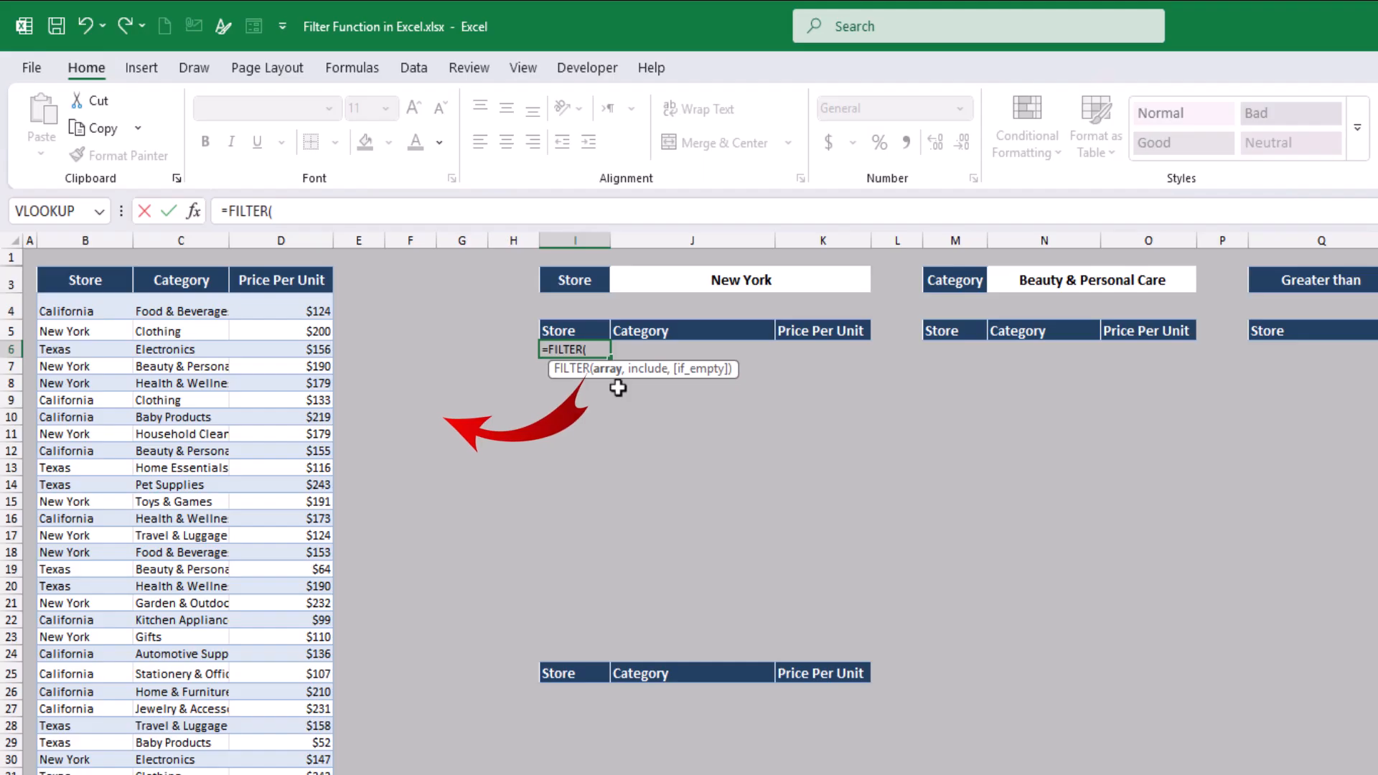
text(,)
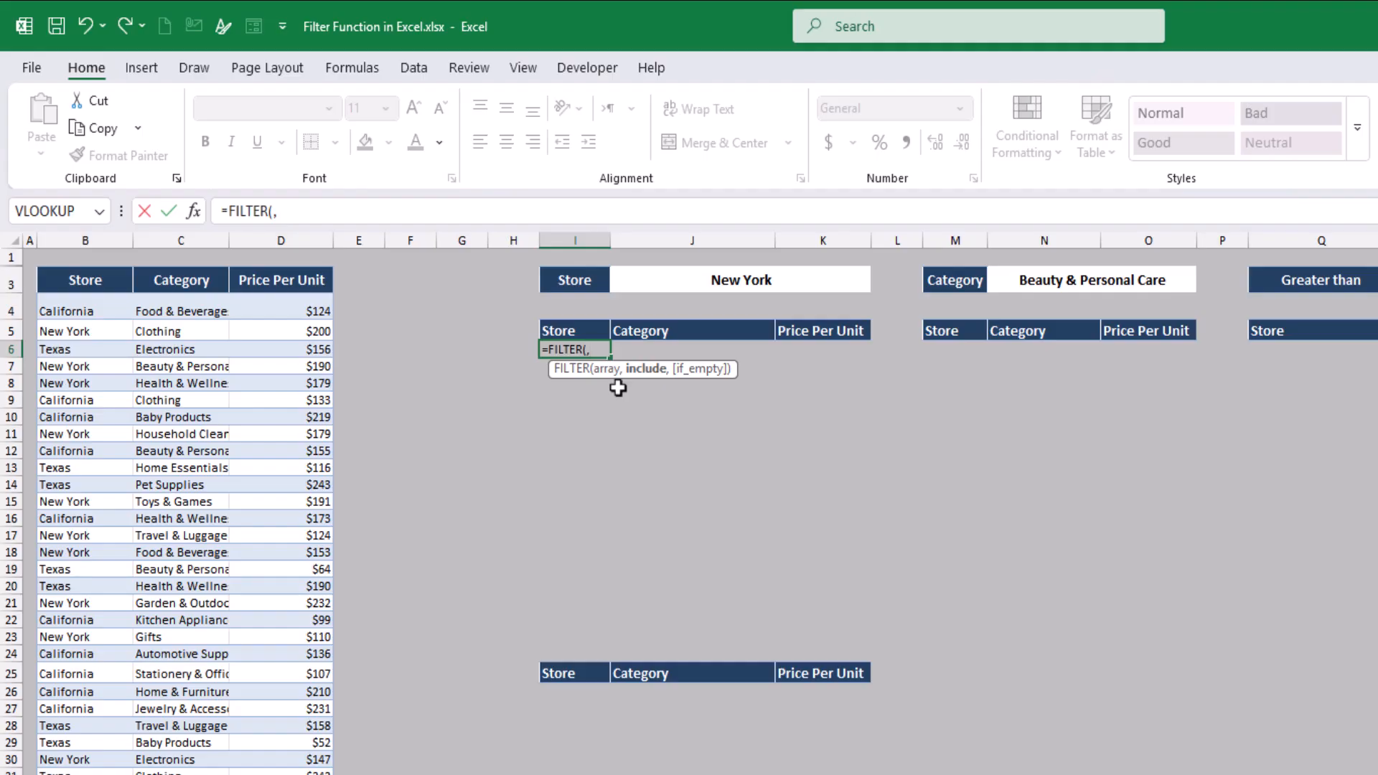
text(,)
key(Escape)
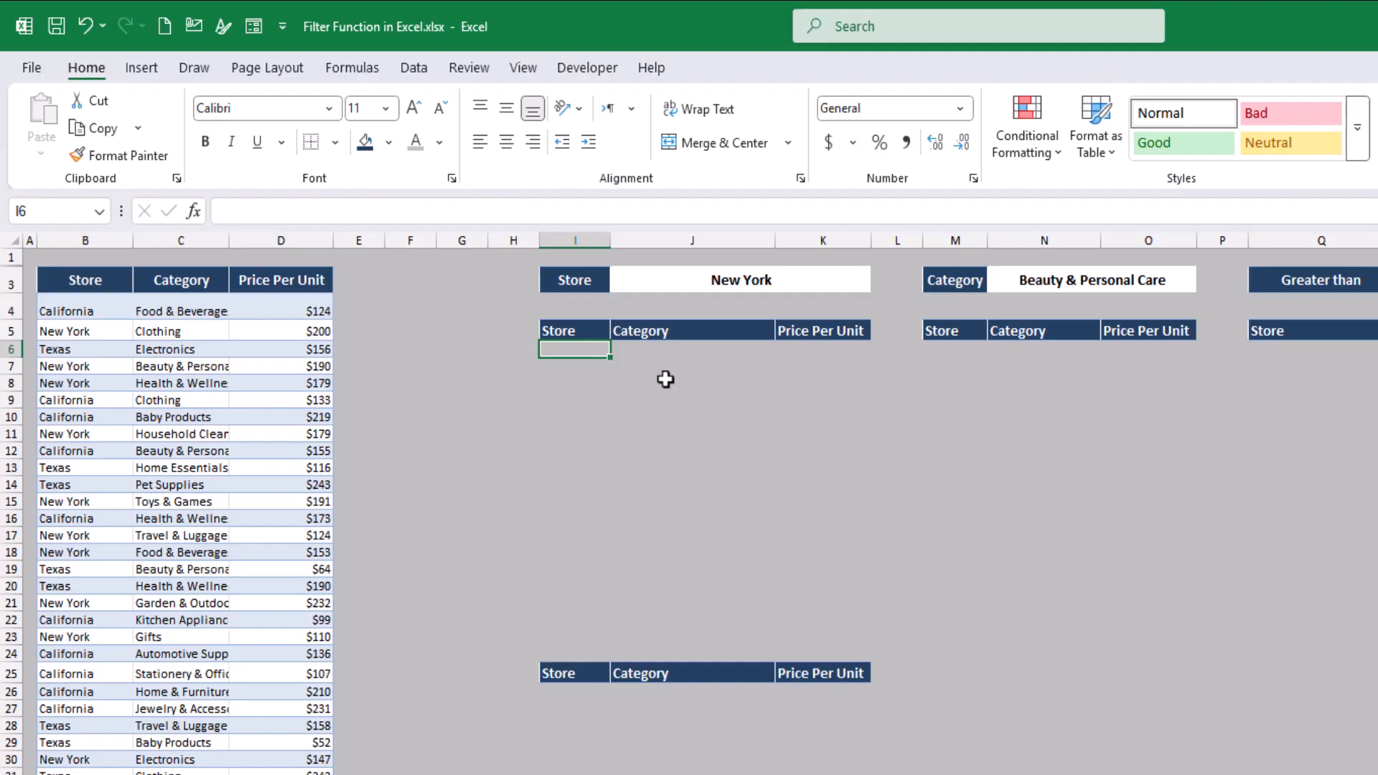
Begin a FILTER formula in I6 with the whole data range B4:D50 as its array argument
text(=fil)
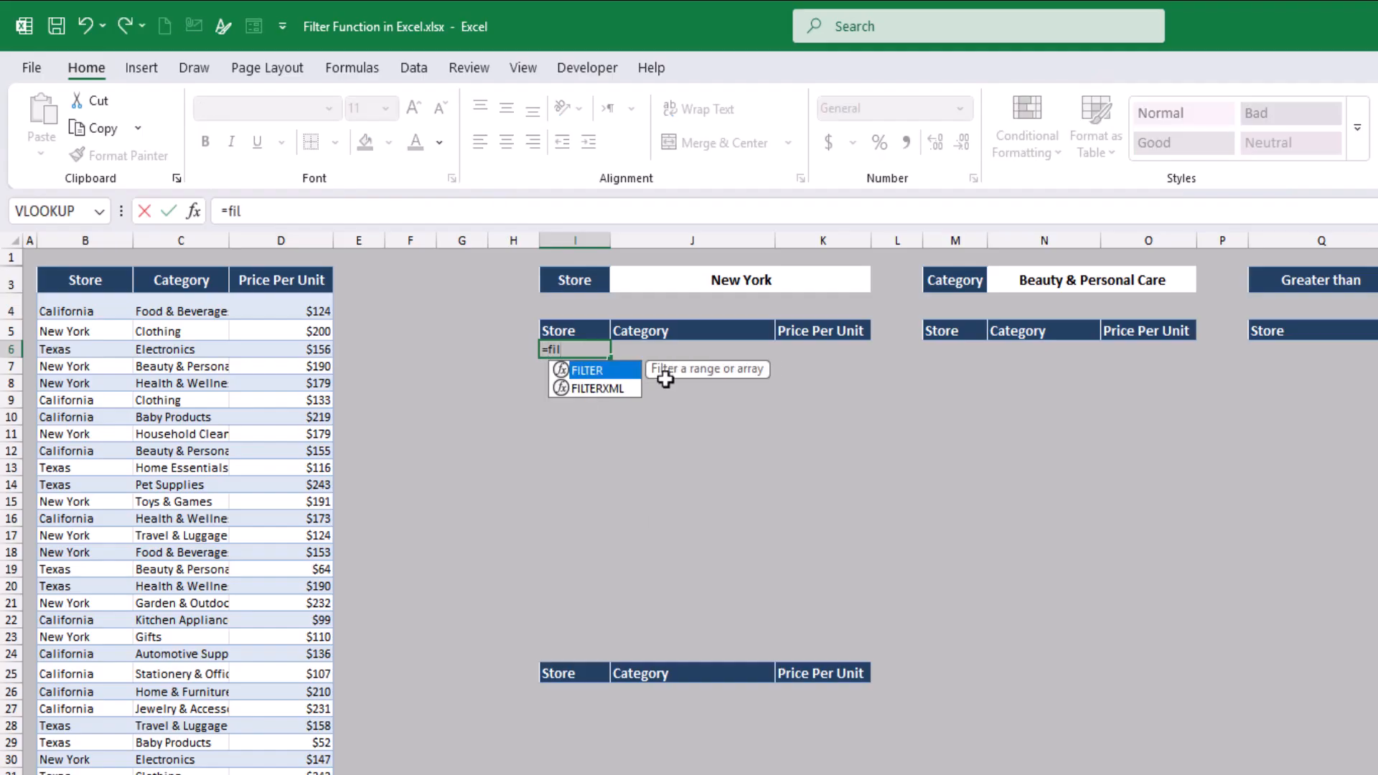
key(Tab)
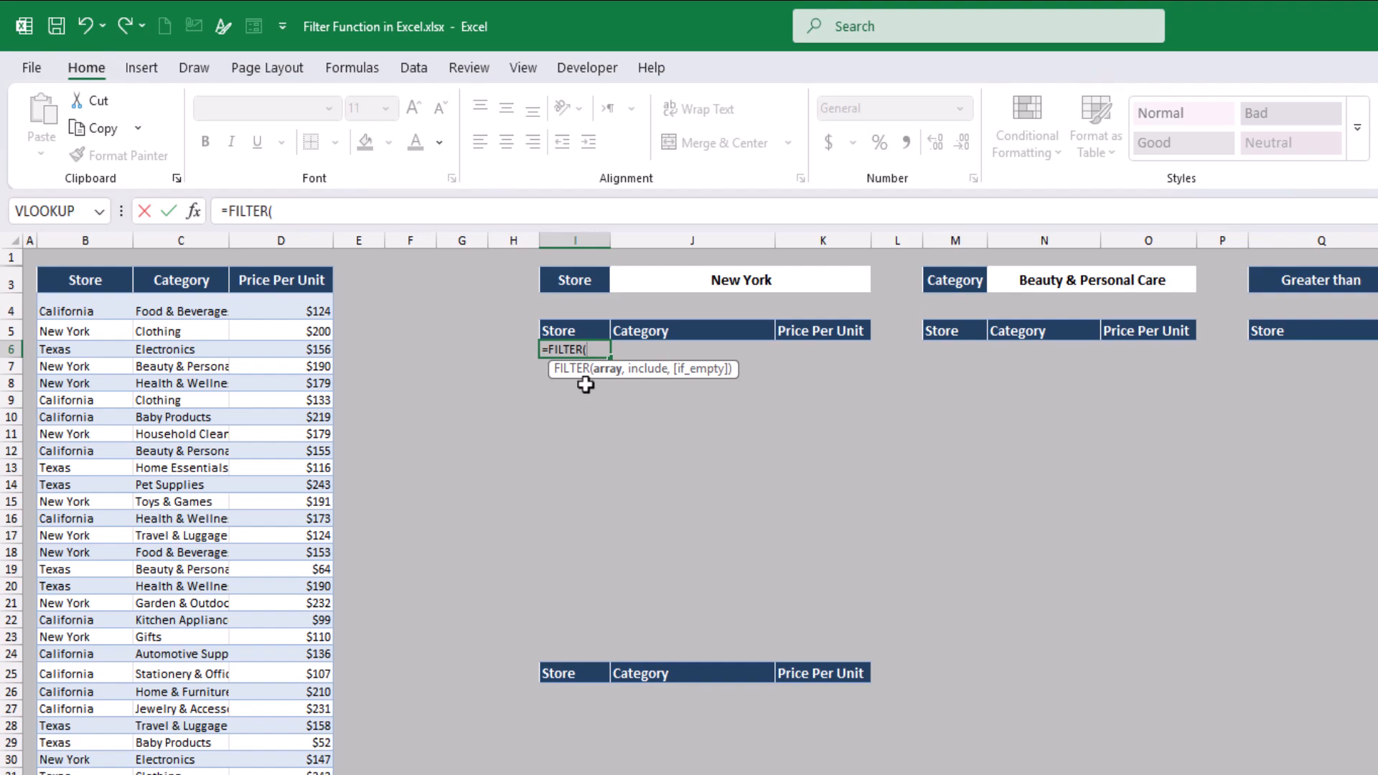
click(76, 311)
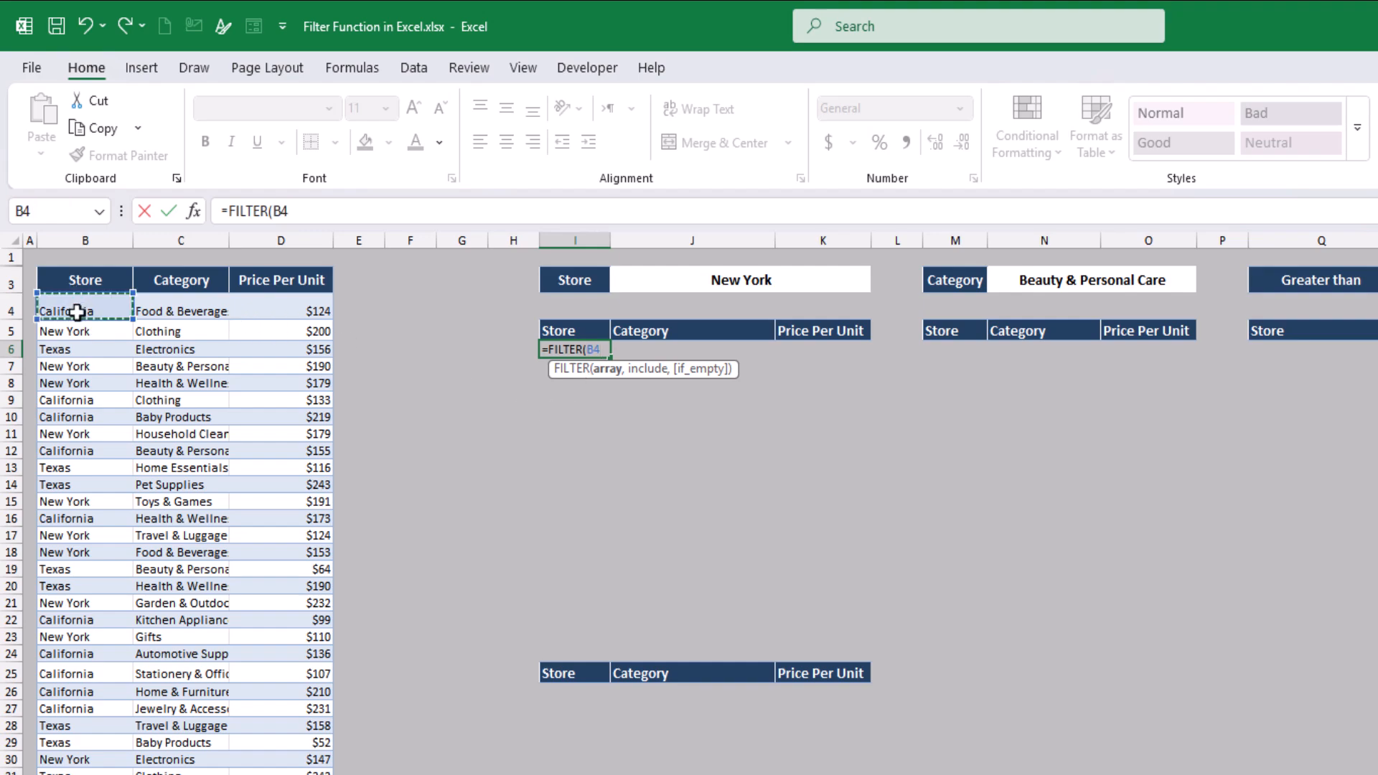
key(ctrl+shift+Right)
key(ctrl+shift+Down)
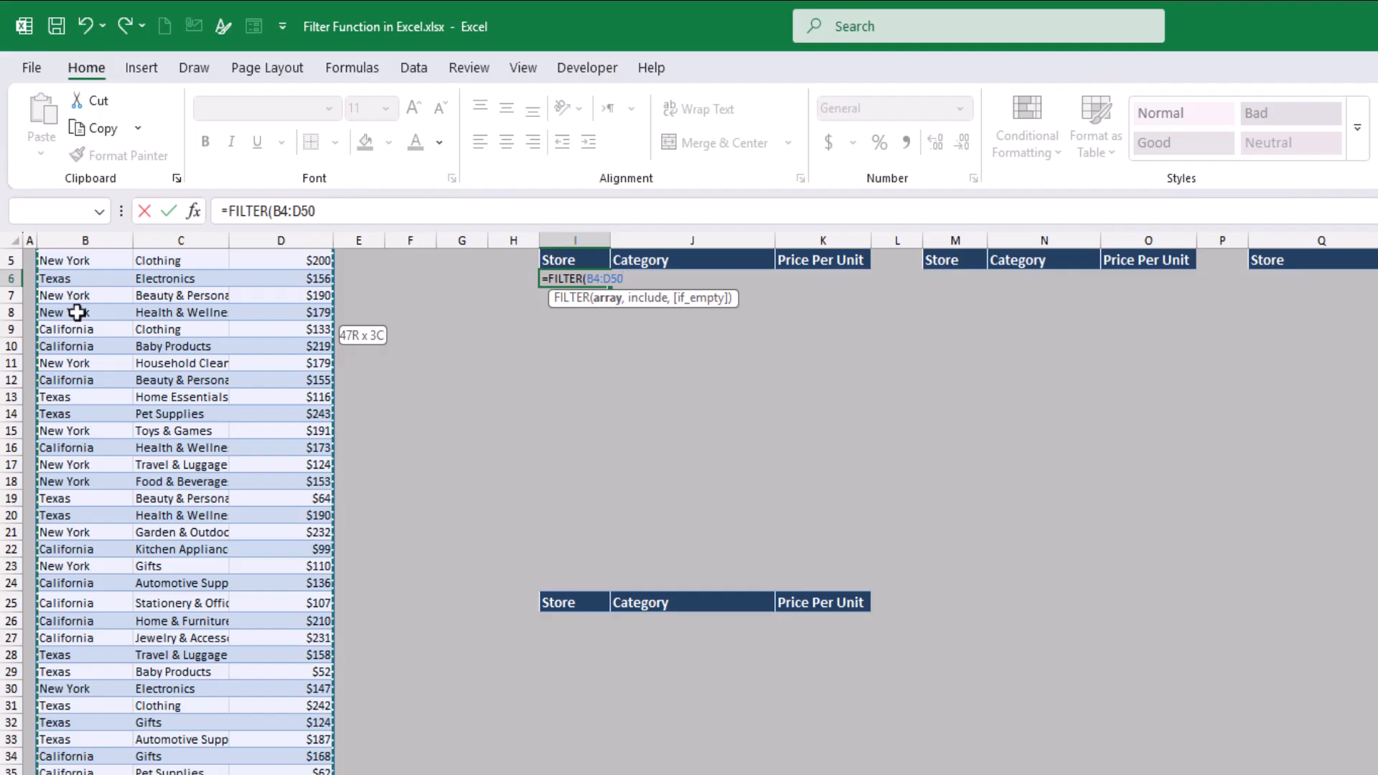
scroll(228, 362, up, 2)
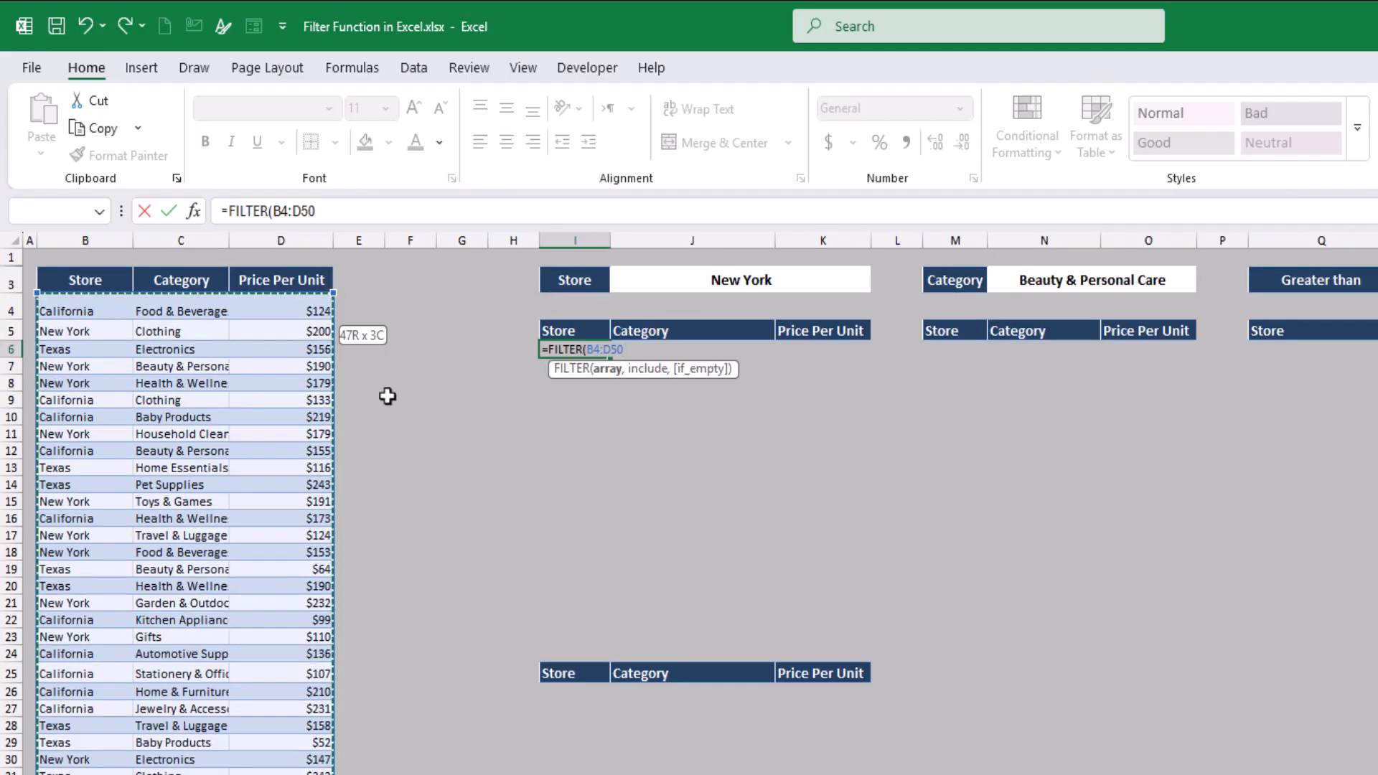
text(,)
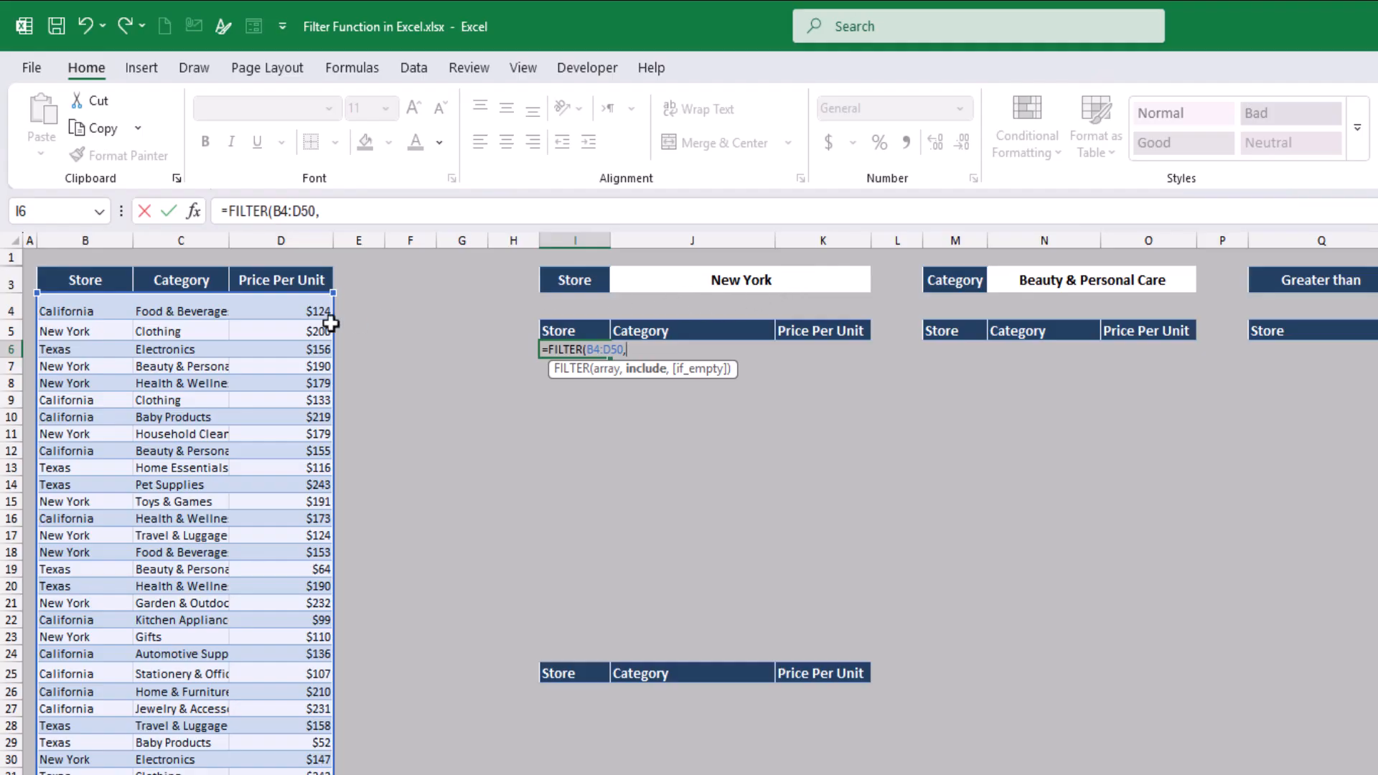
Complete the FILTER formula in I6 with the include condition B4:B50=J3 and enter it
click(81, 309)
key(ctrl+shift+Down)
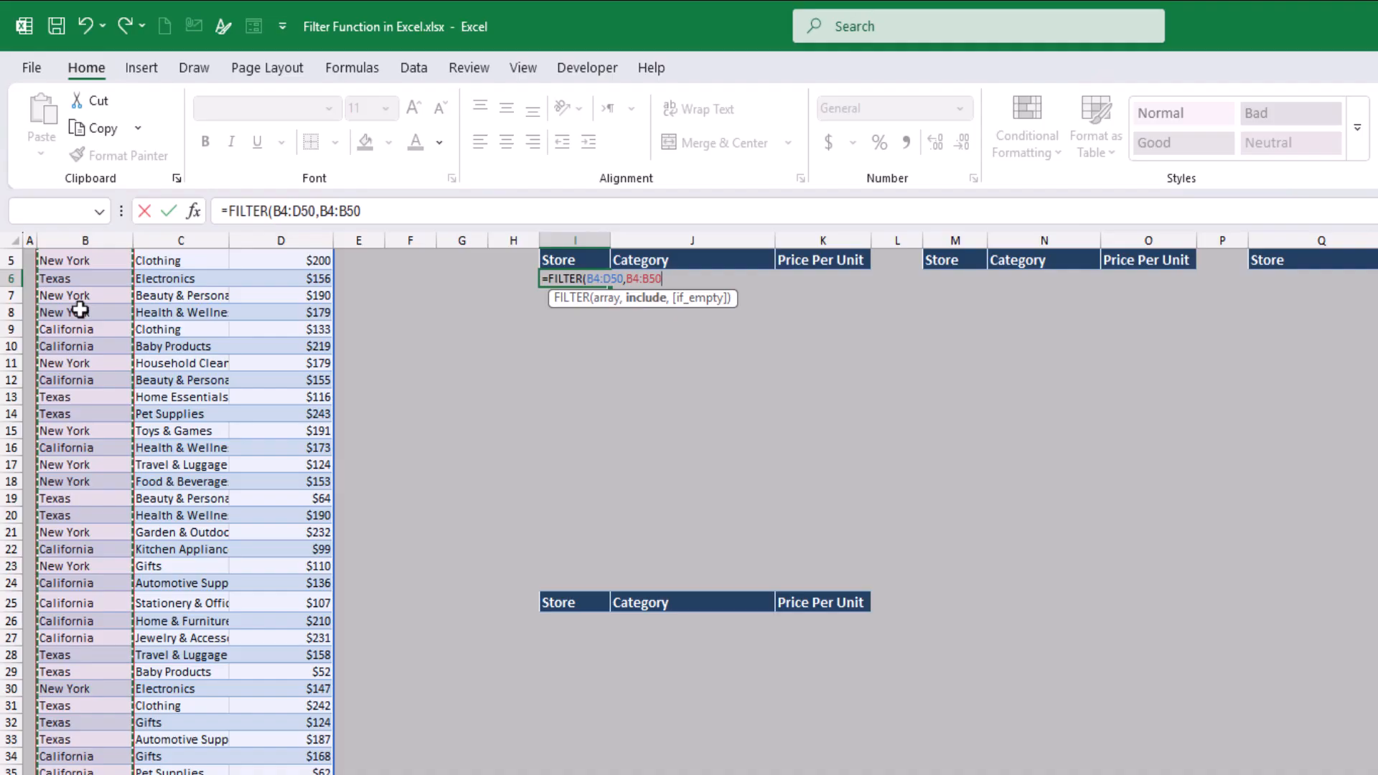
text(=)
scroll(447, 431, up, 2)
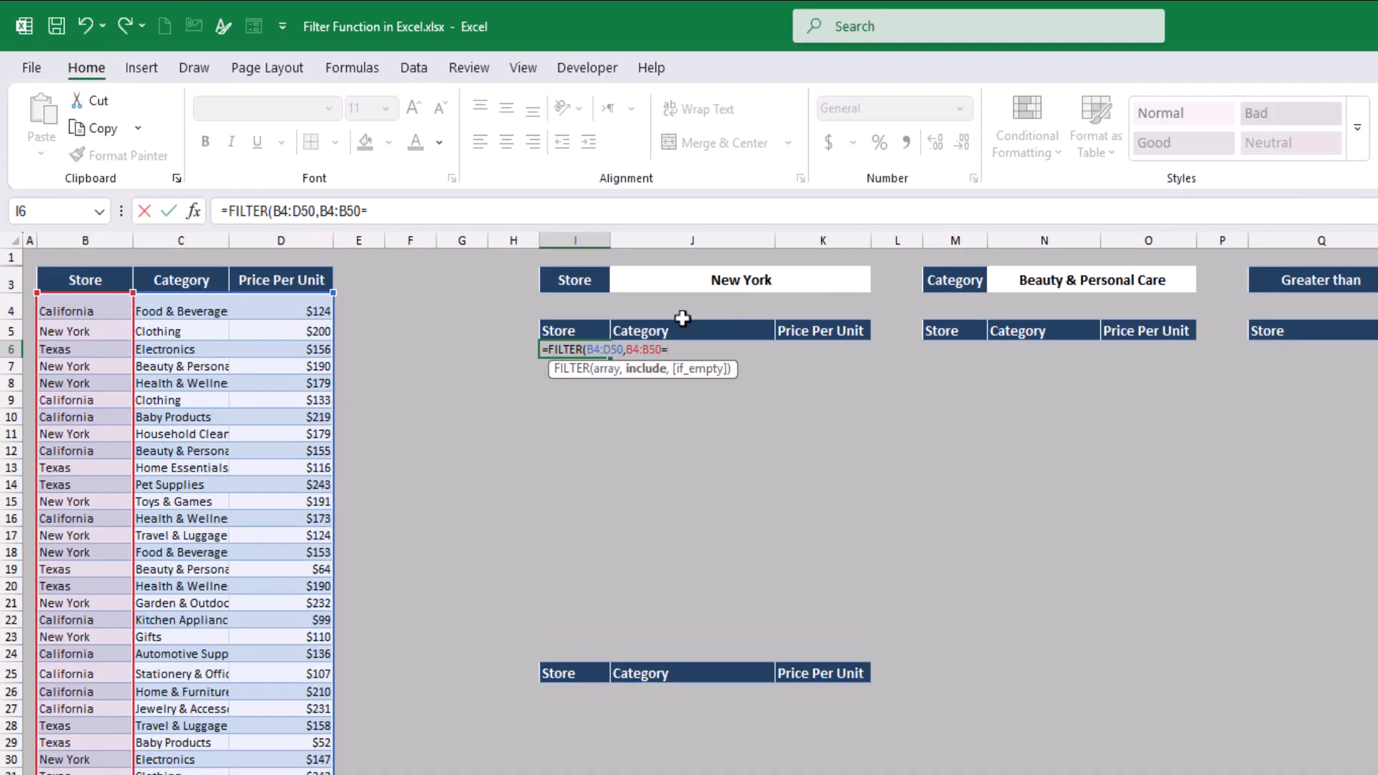
click(738, 279)
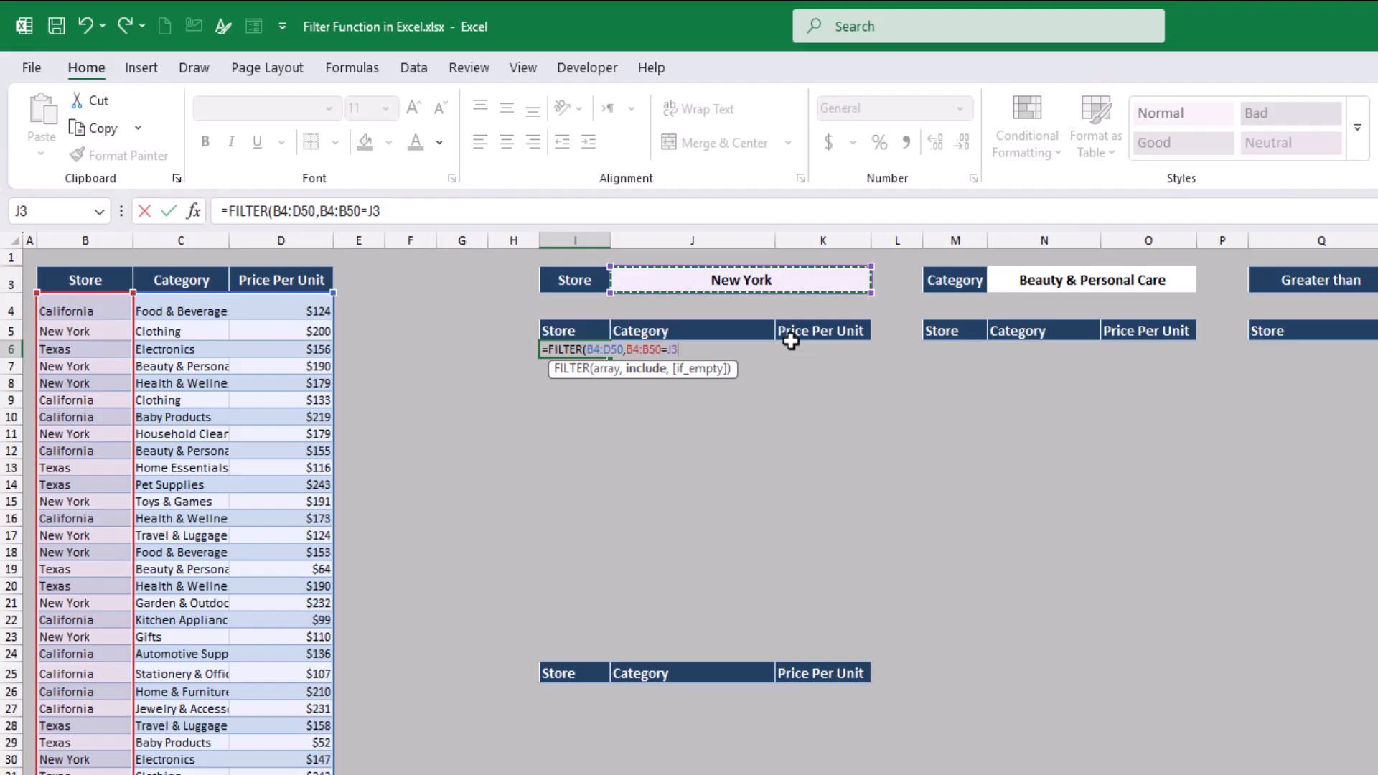
text())
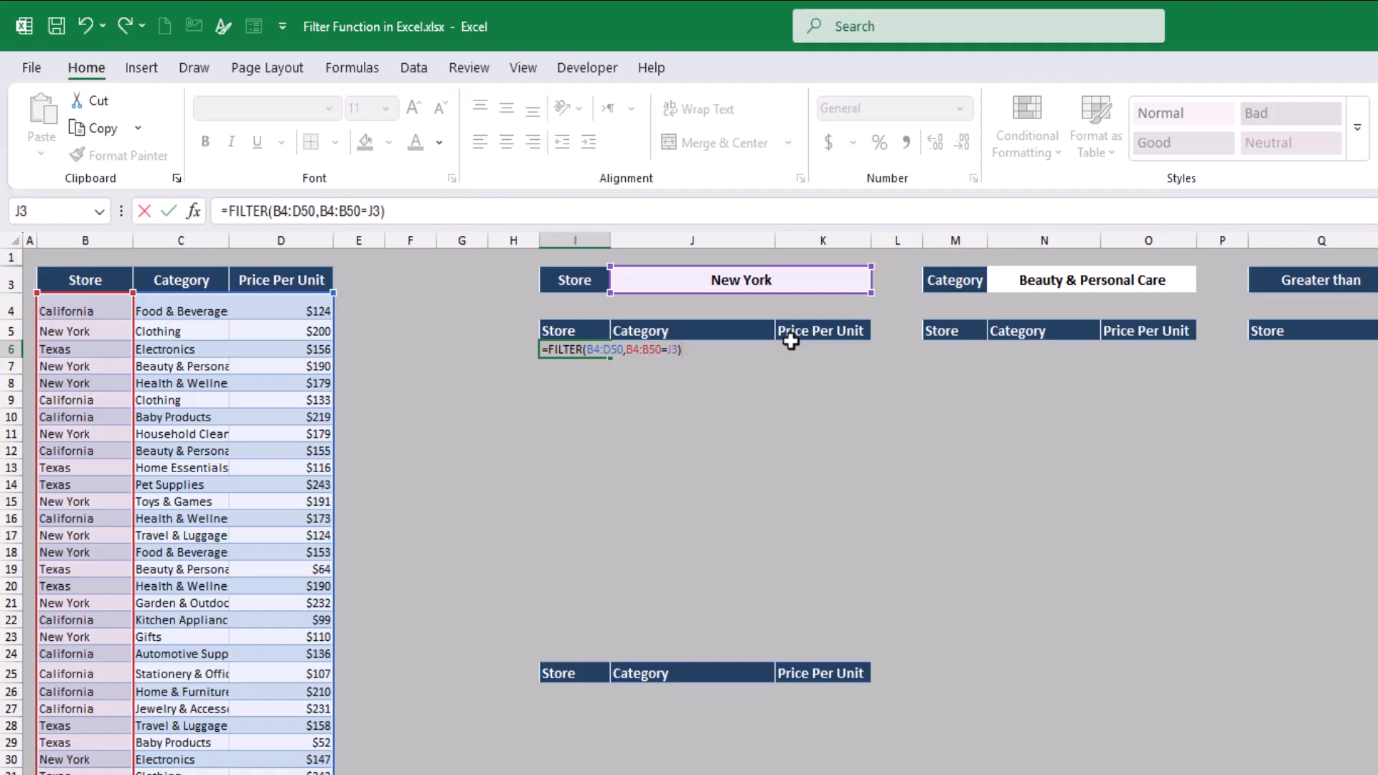
key(Return)
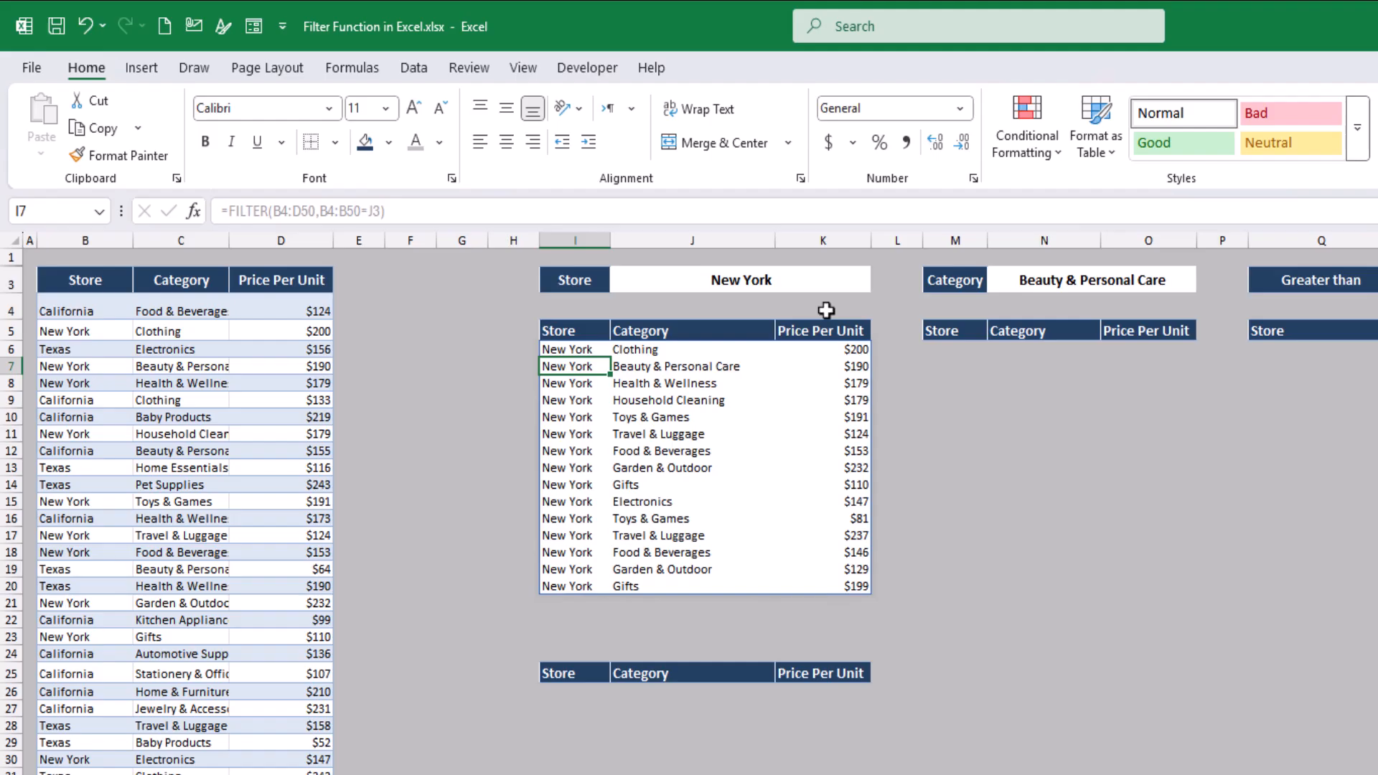
Test the FILTER formula by setting the Store selection in J3 to California
click(821, 282)
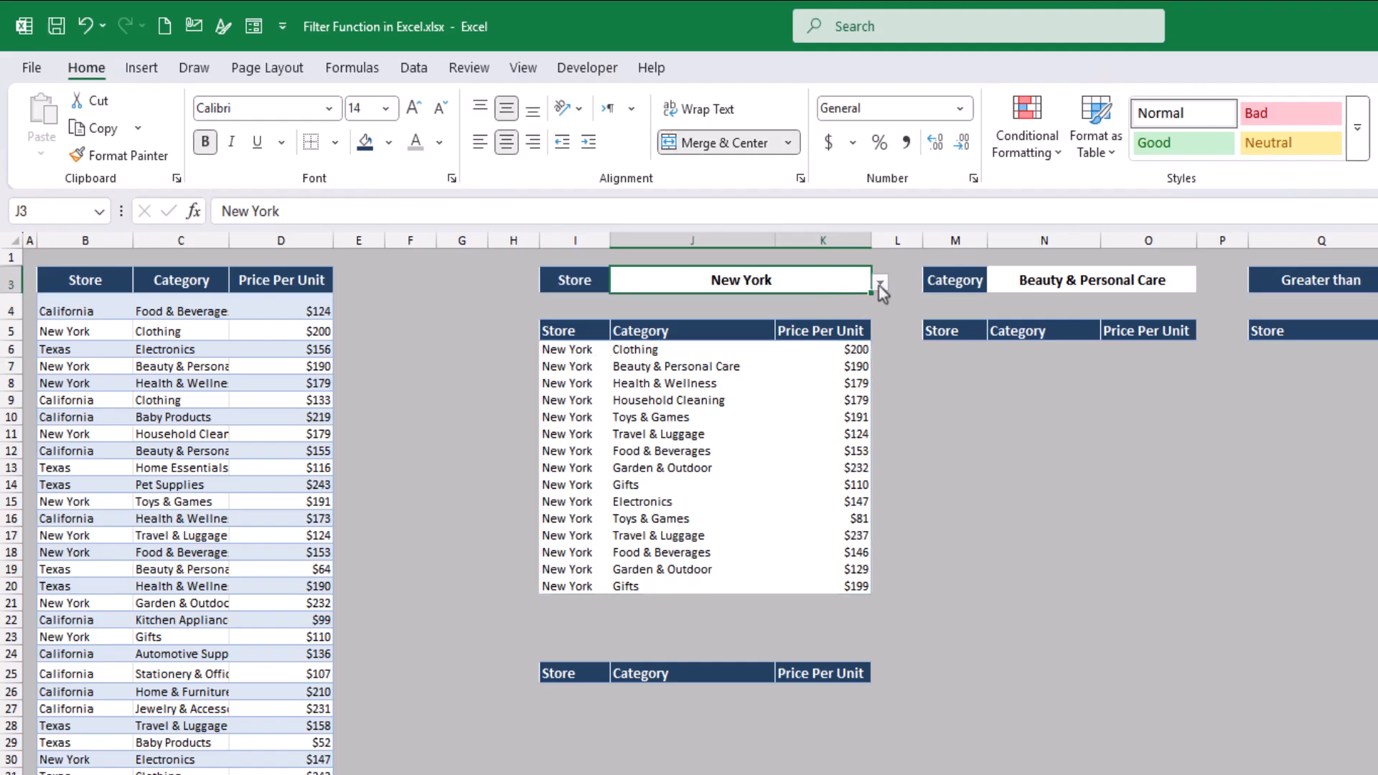
click(881, 285)
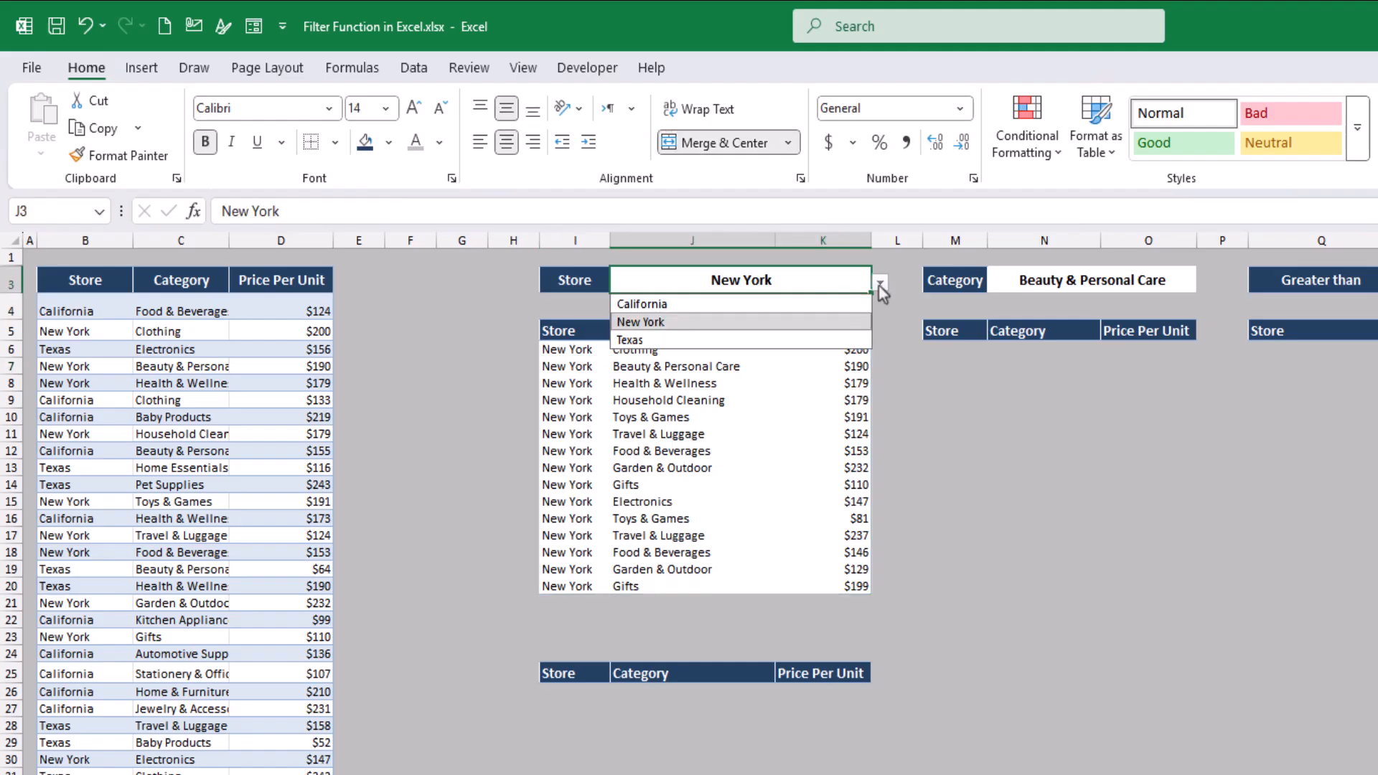
click(795, 307)
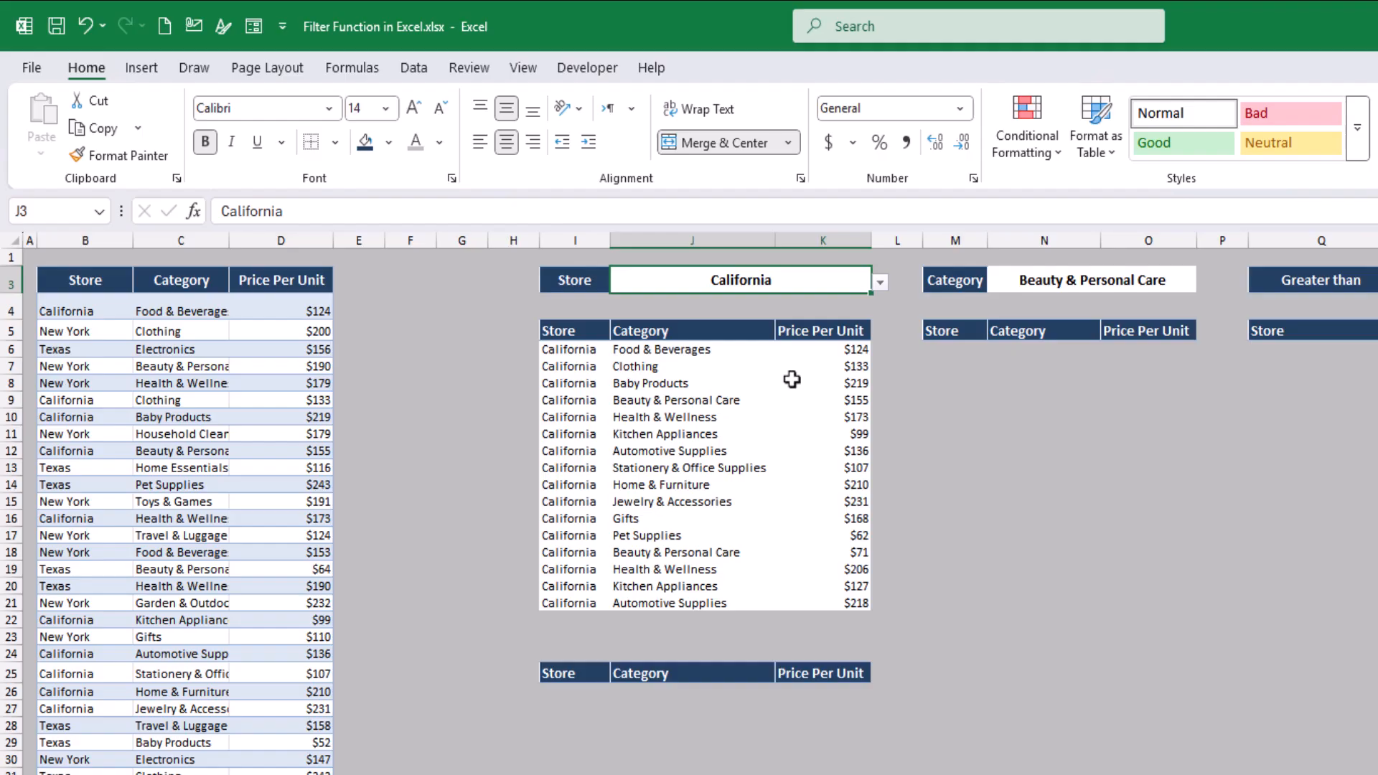
Set the Category selection in N3 to Travel & Luggage
key(Right)
key(Right)
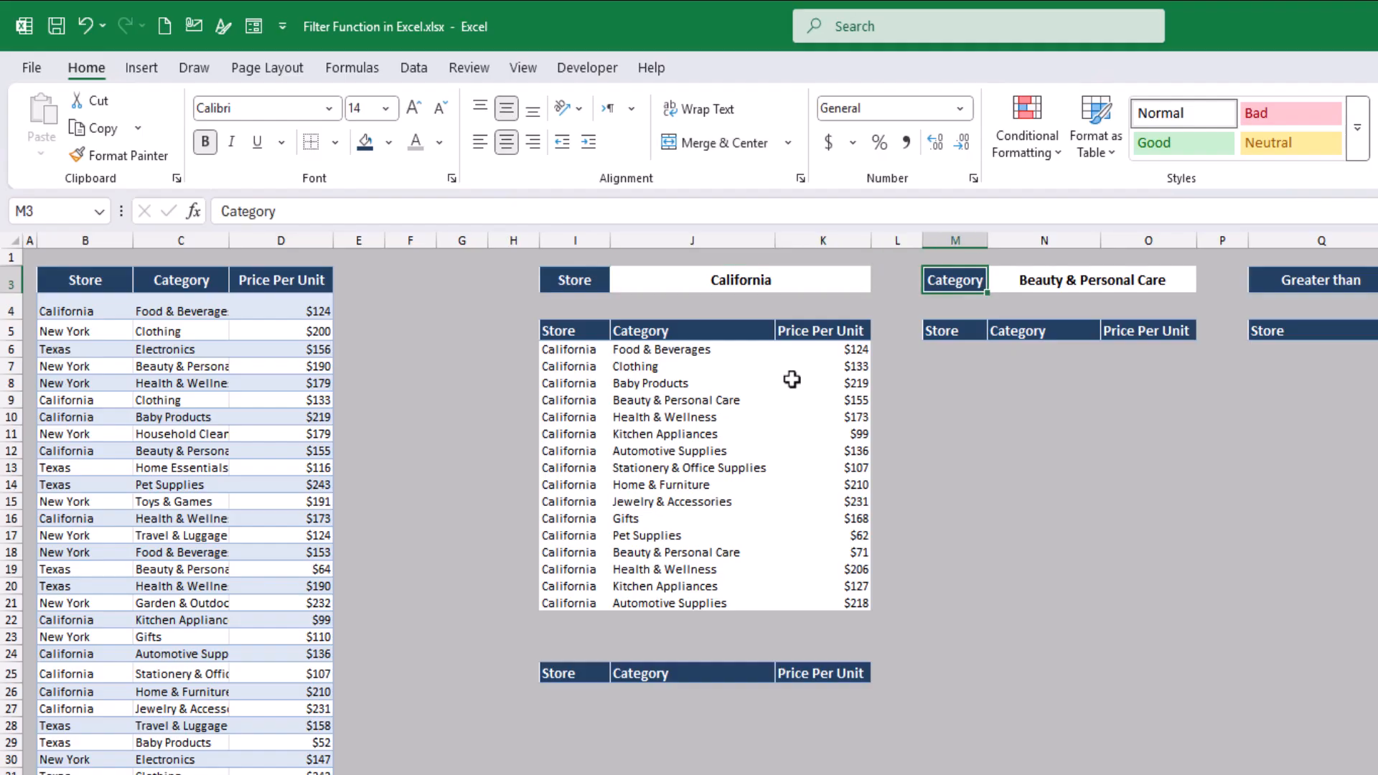
key(Right)
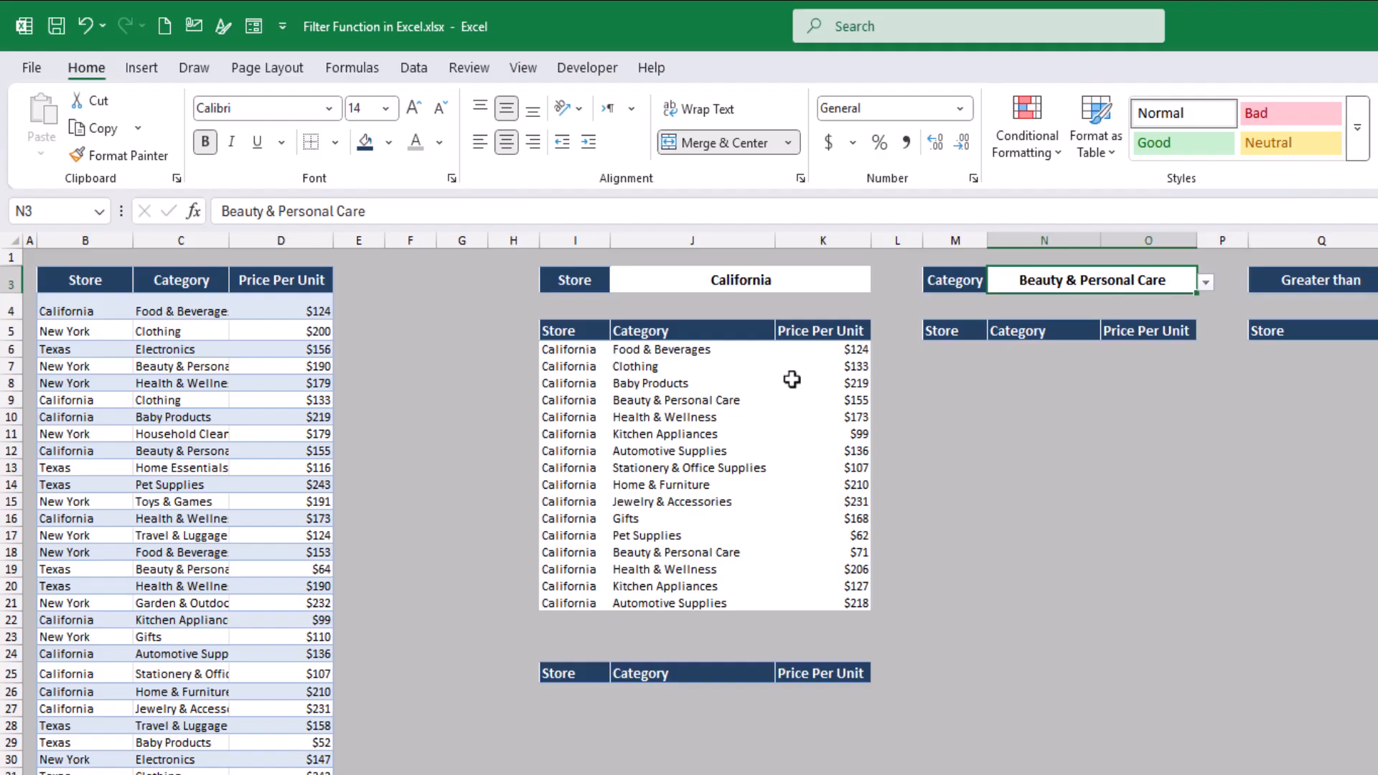
key(alt+Down)
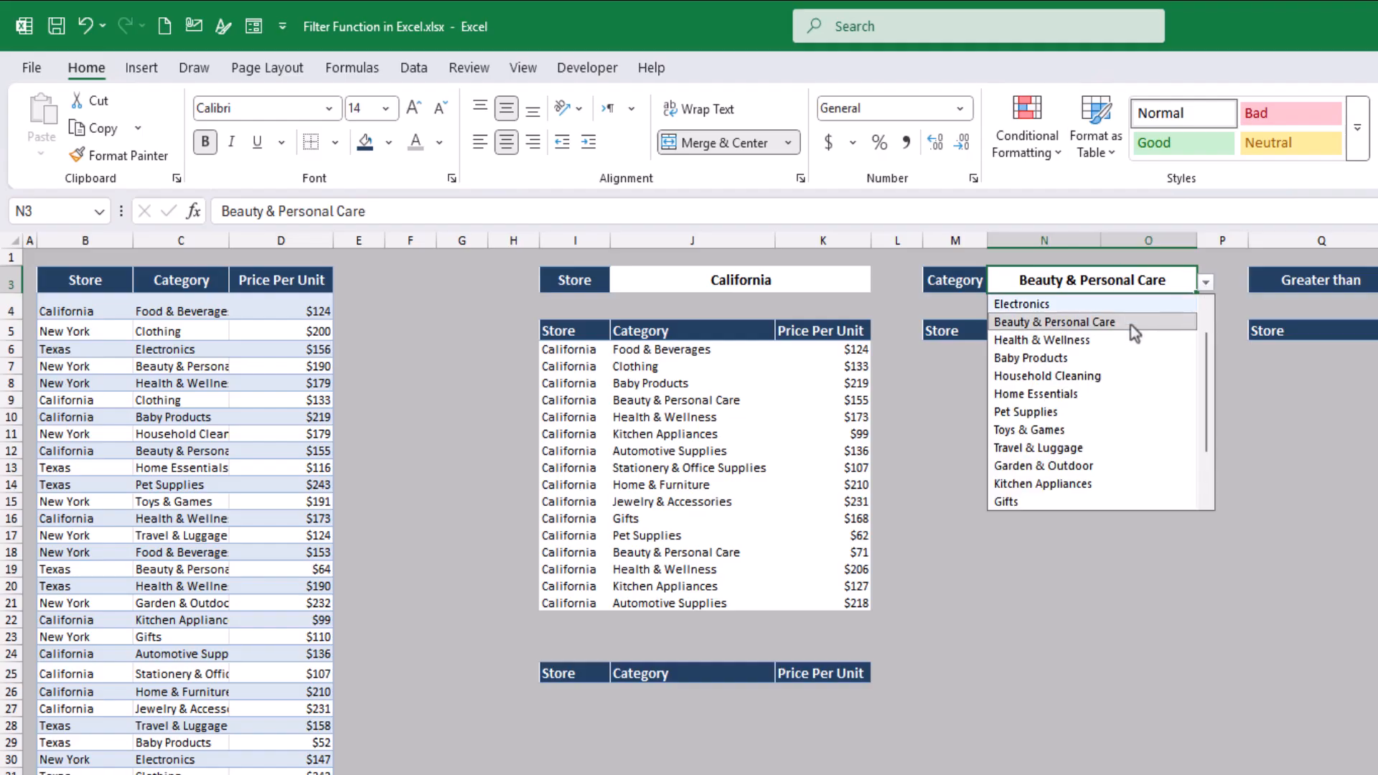
scroll(1085, 374, down, 2)
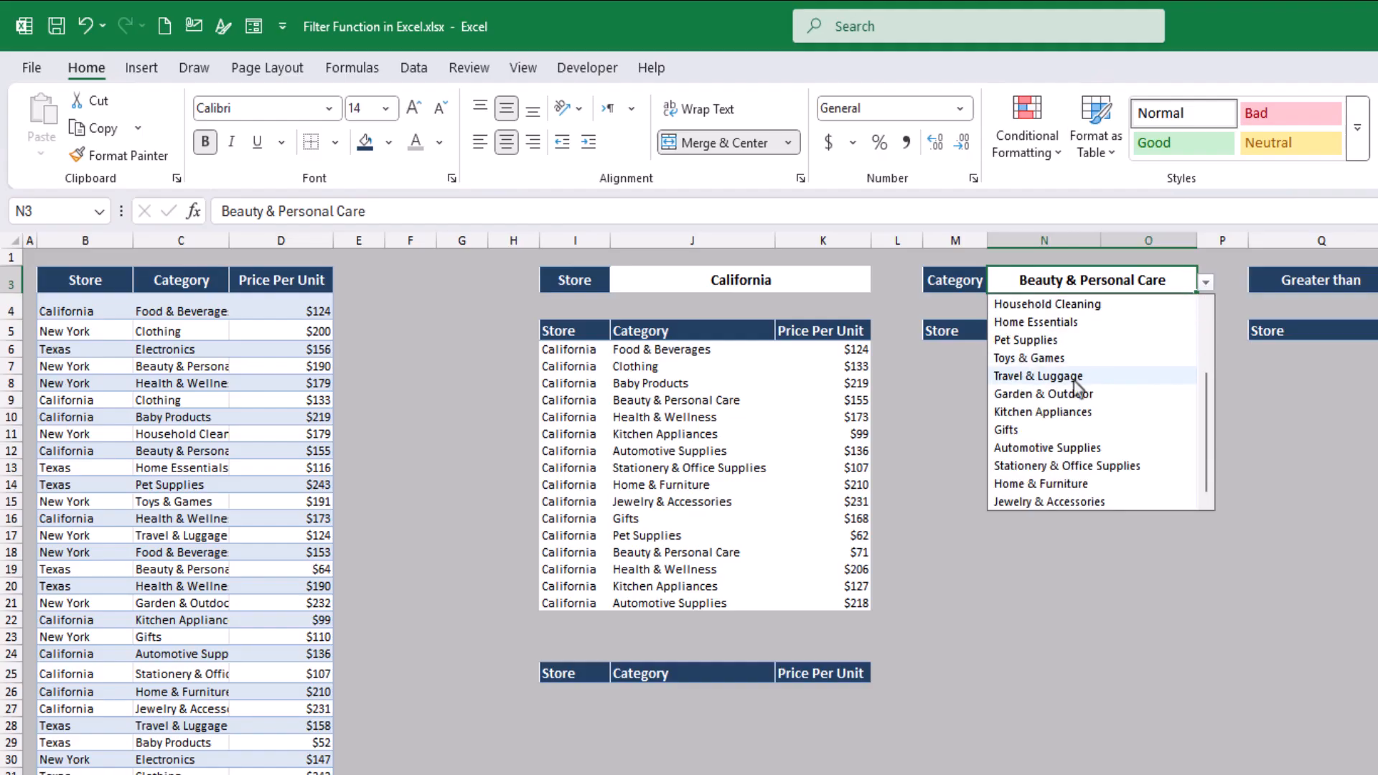
click(1074, 378)
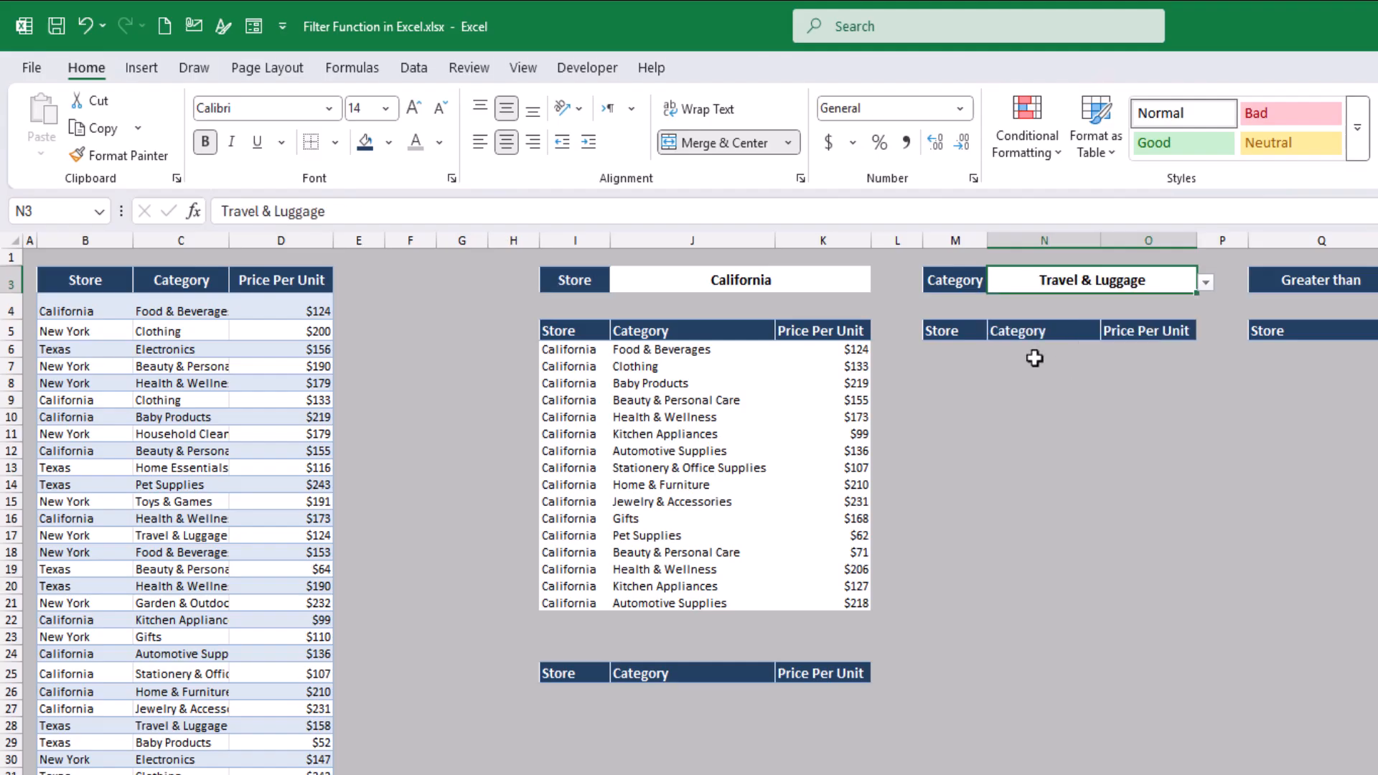
Begin a FILTER formula in M6, the first cell of the Category results area, with B4:D50 as its array argument
click(966, 350)
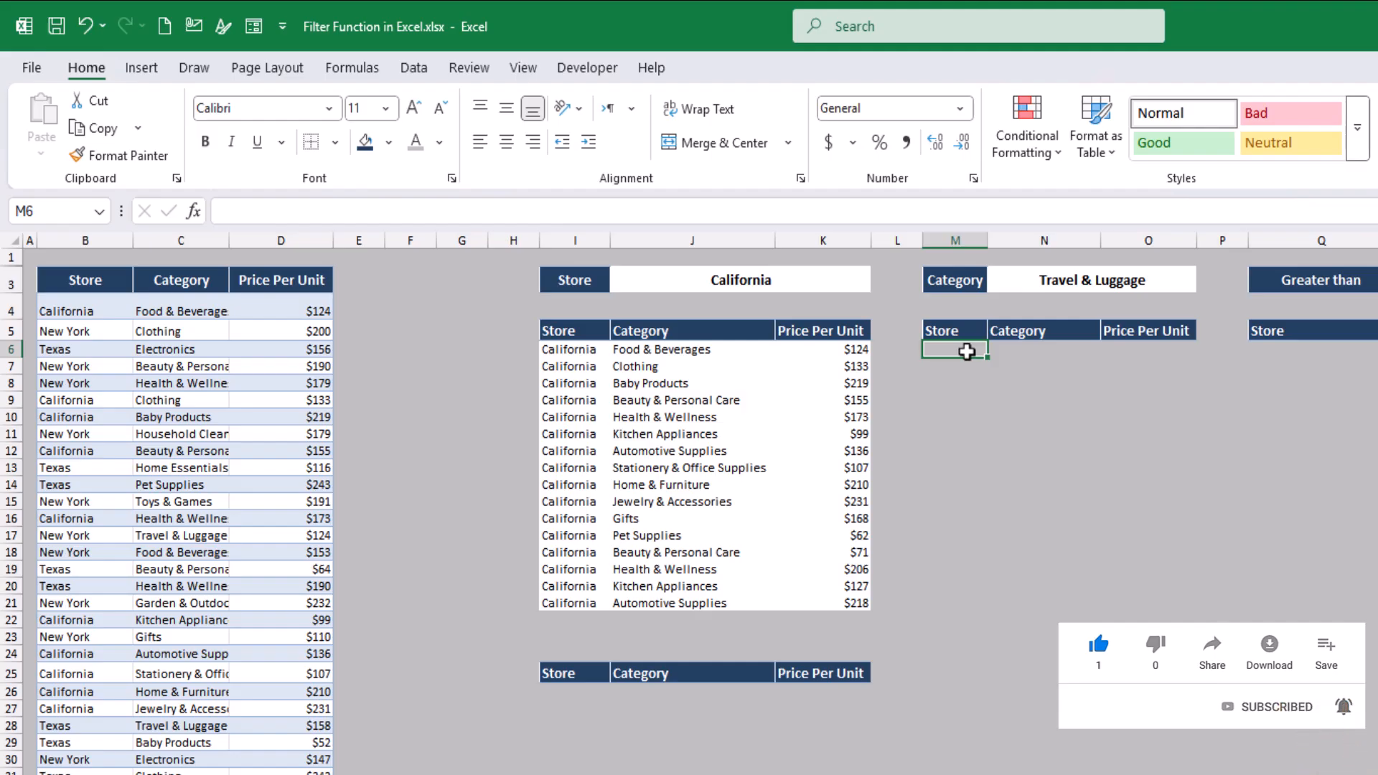
text(=FILTER()
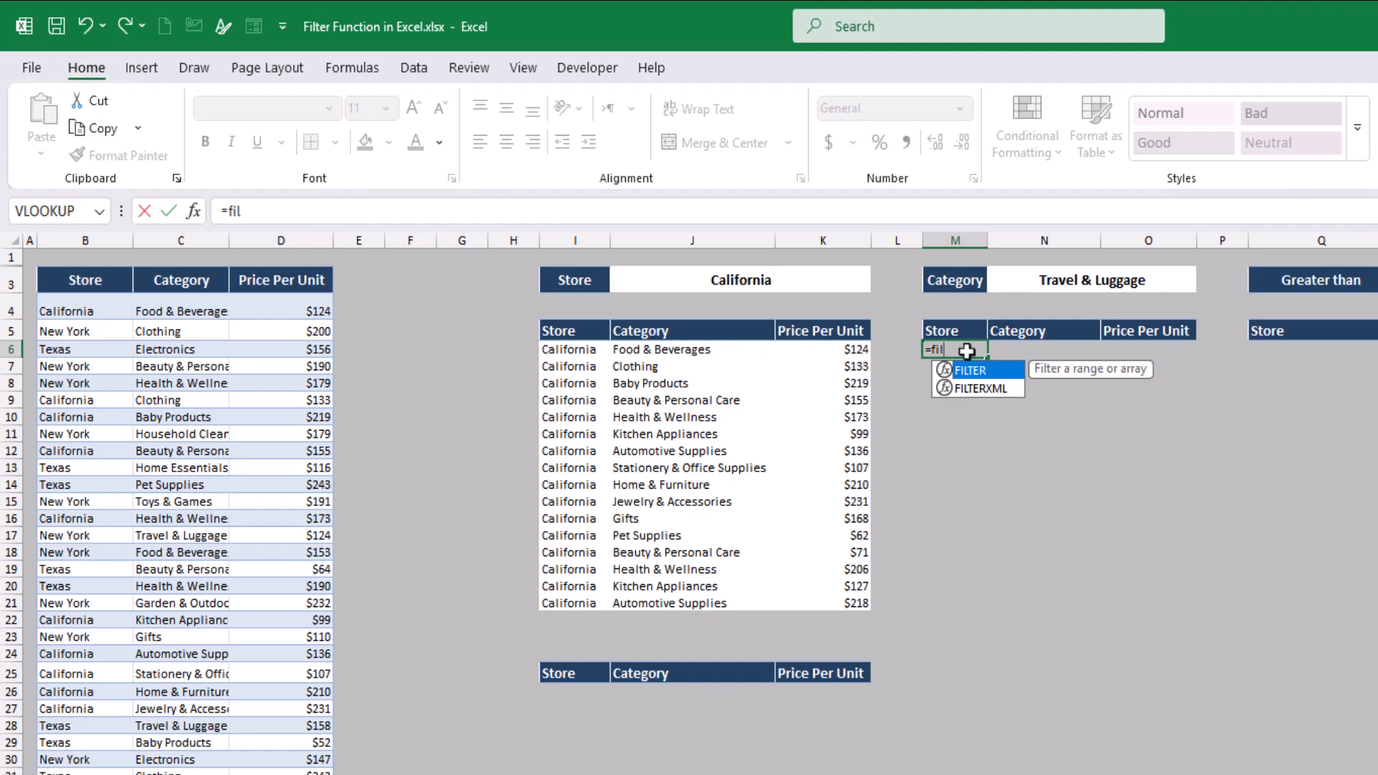
click(104, 307)
key(ctrl+shift+Right)
key(ctrl+shift+Down)
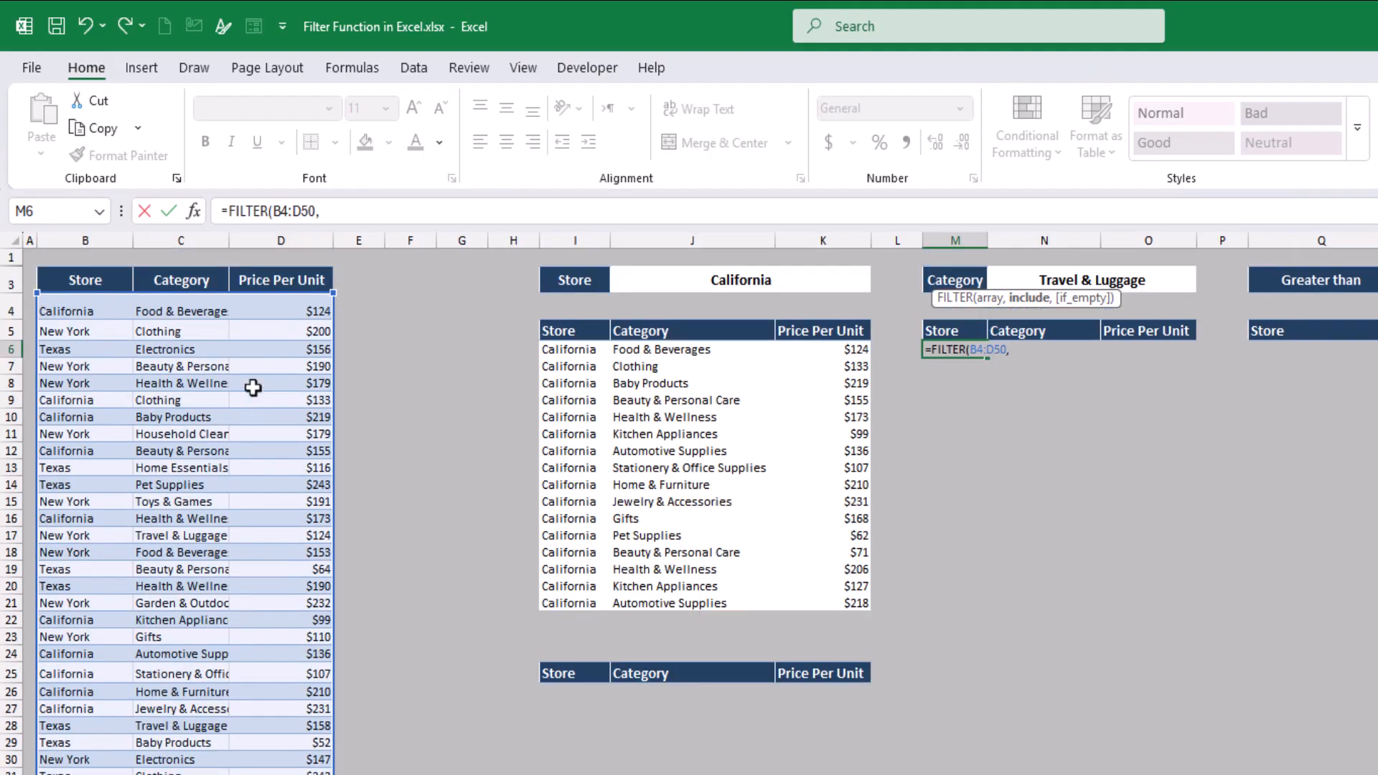
text(,)
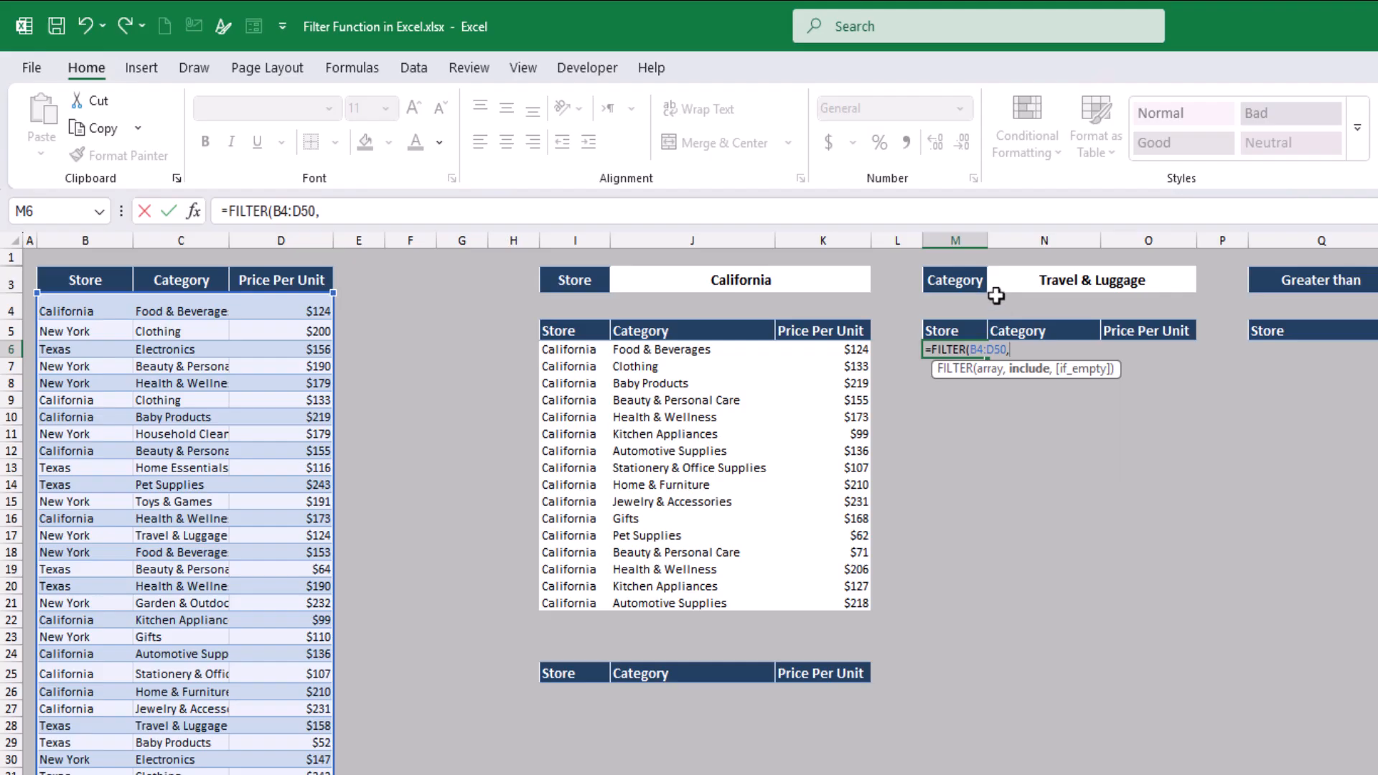
Add the include condition C4:C50=N3 to the FILTER formula in M6
click(186, 307)
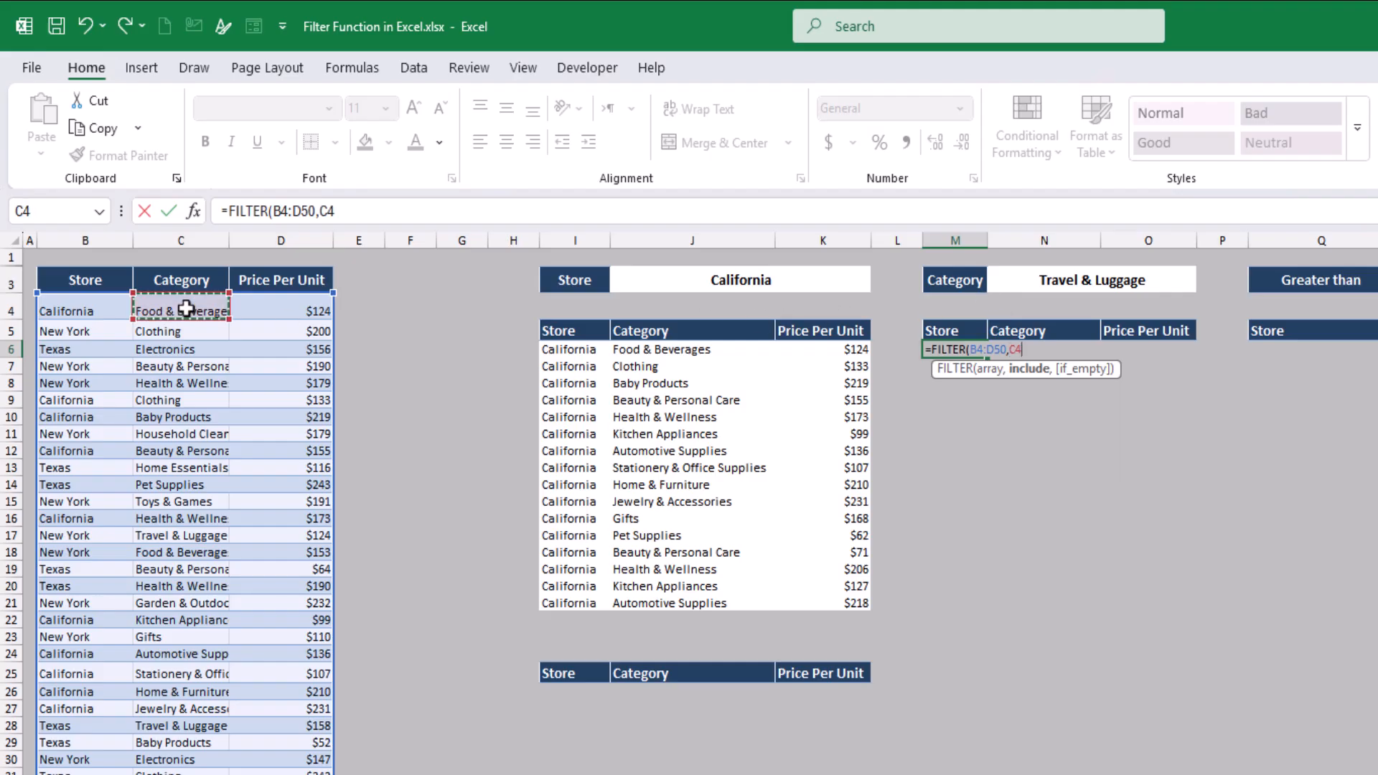
key(ctrl+shift+Down)
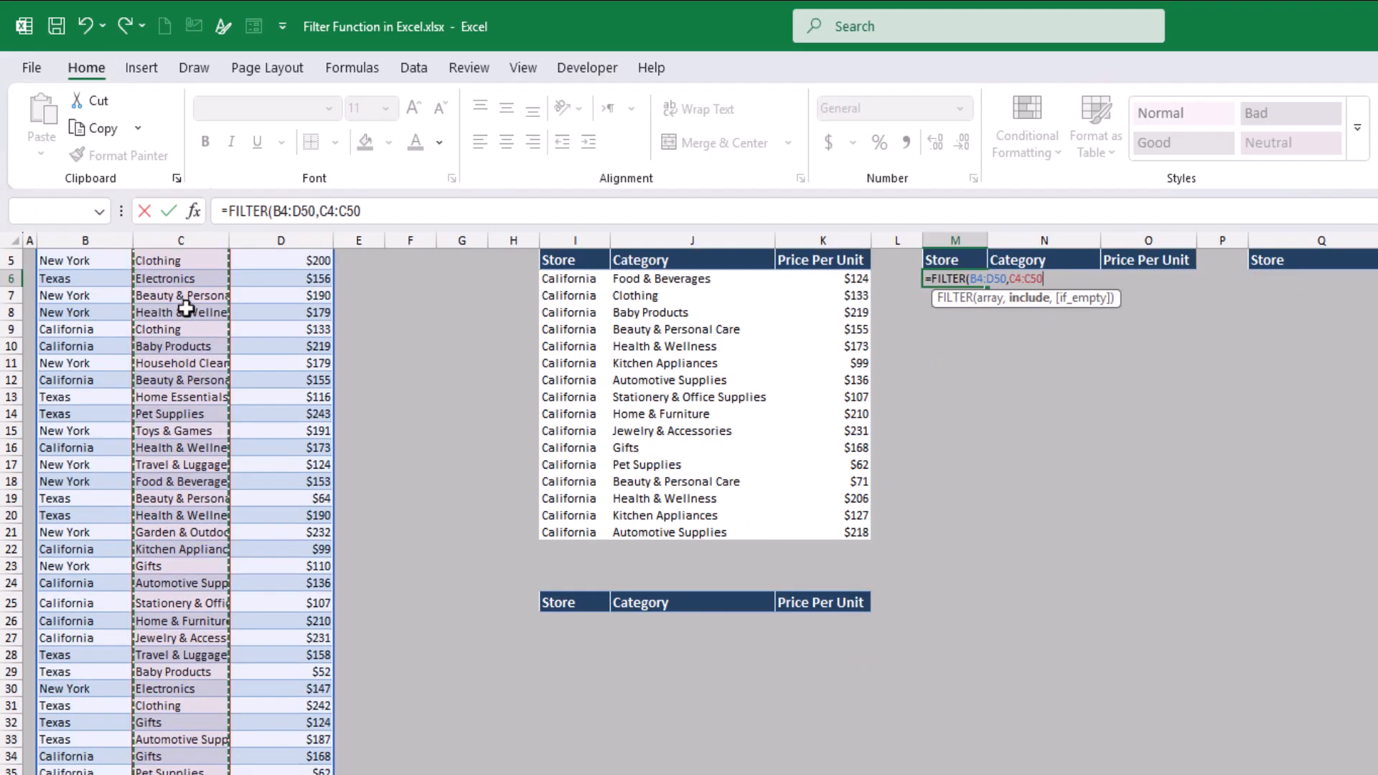
text(=)
scroll(593, 326, up, 2)
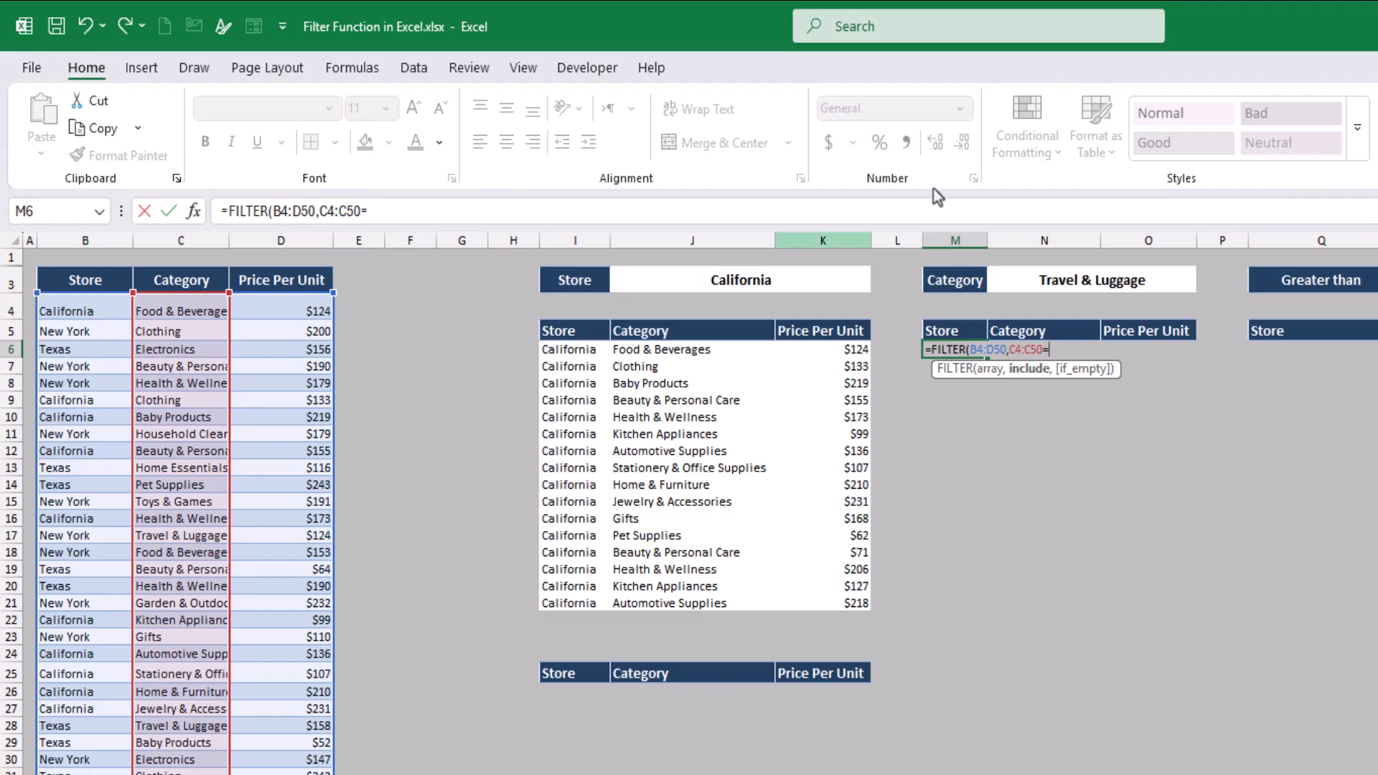
click(1079, 280)
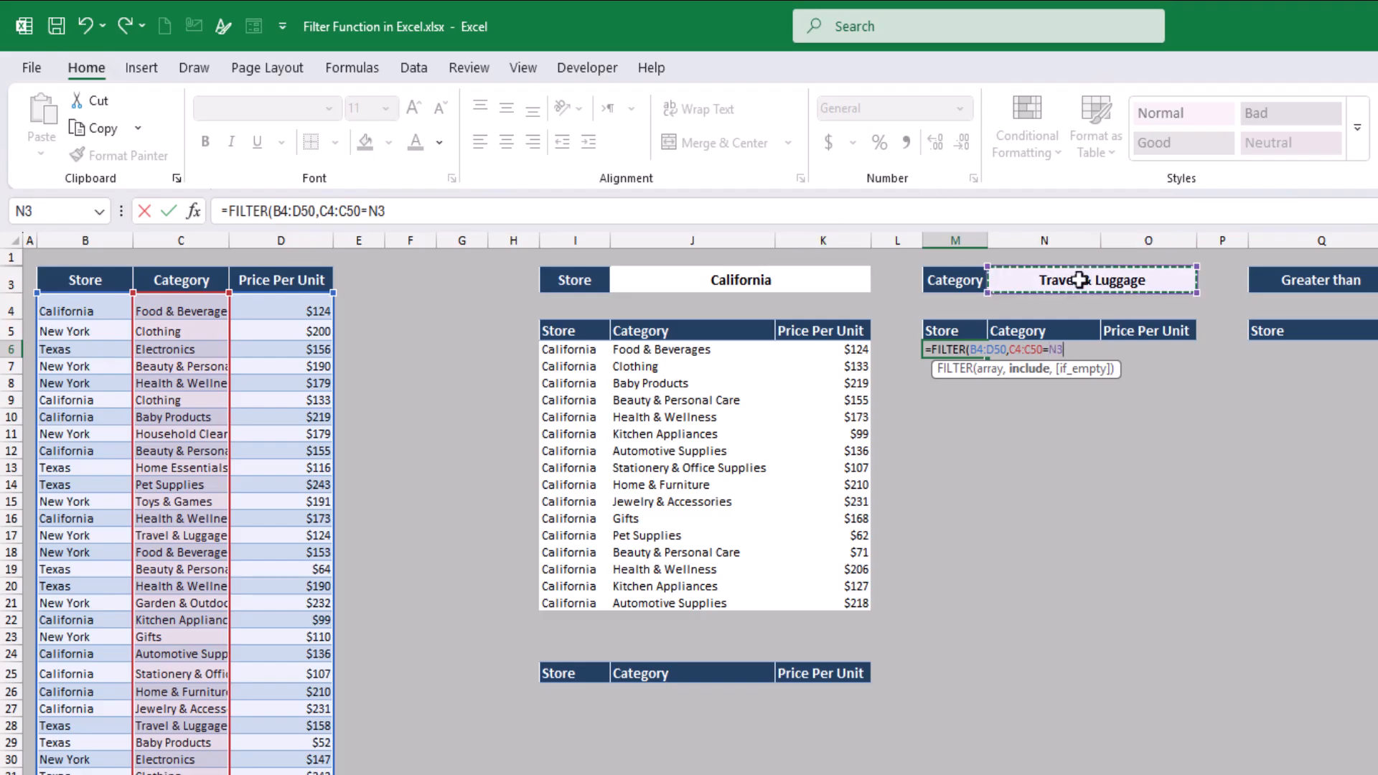
Complete the FILTER formula in M6 with "Not Found" as its if_empty argument and enter it
text(,)
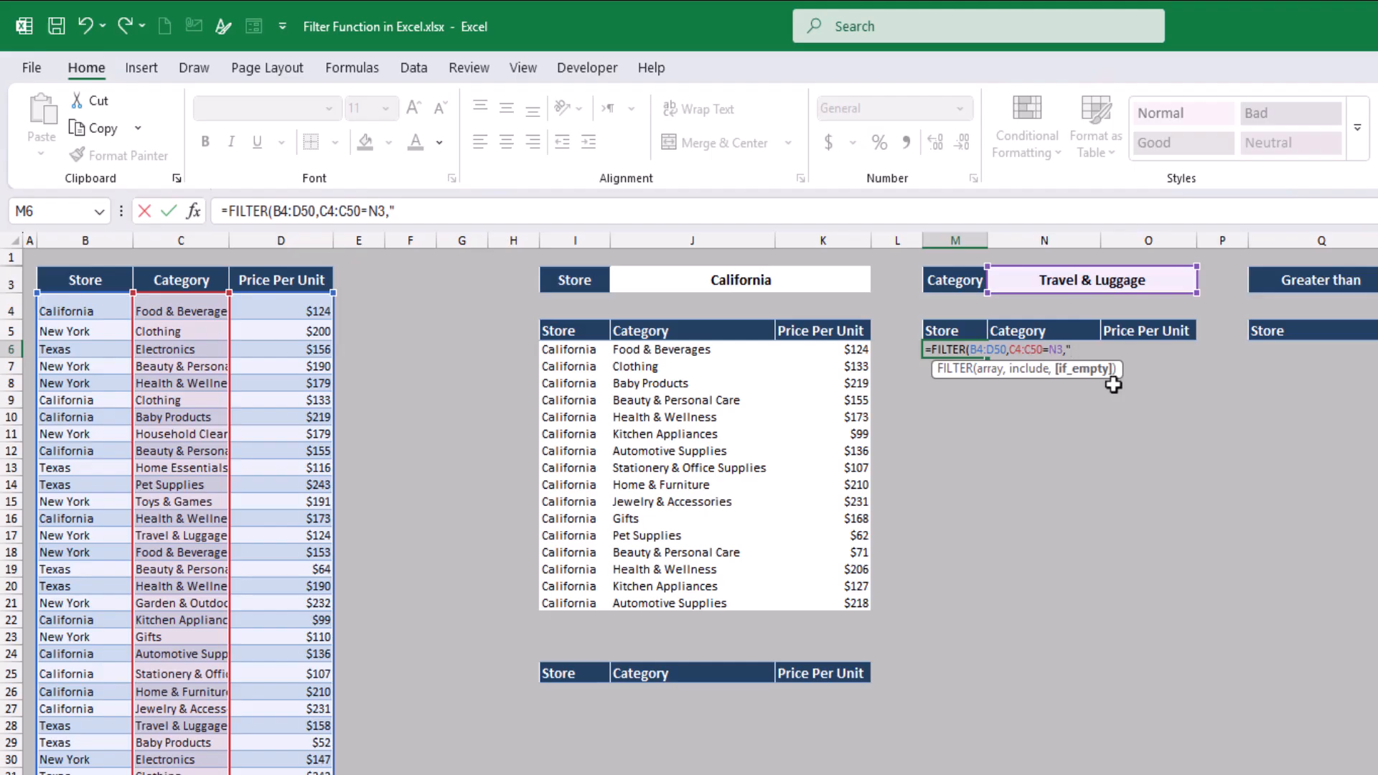
text("Not Found)
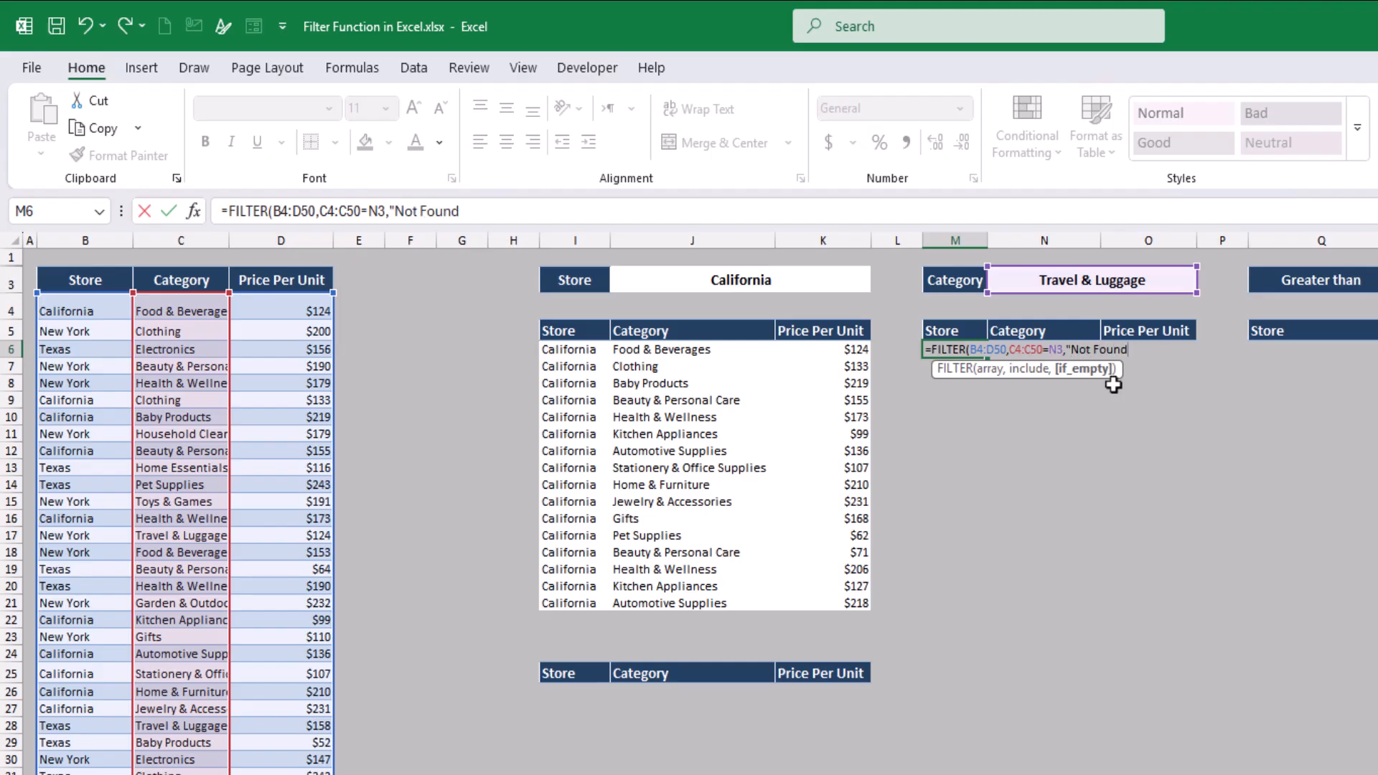
text("))
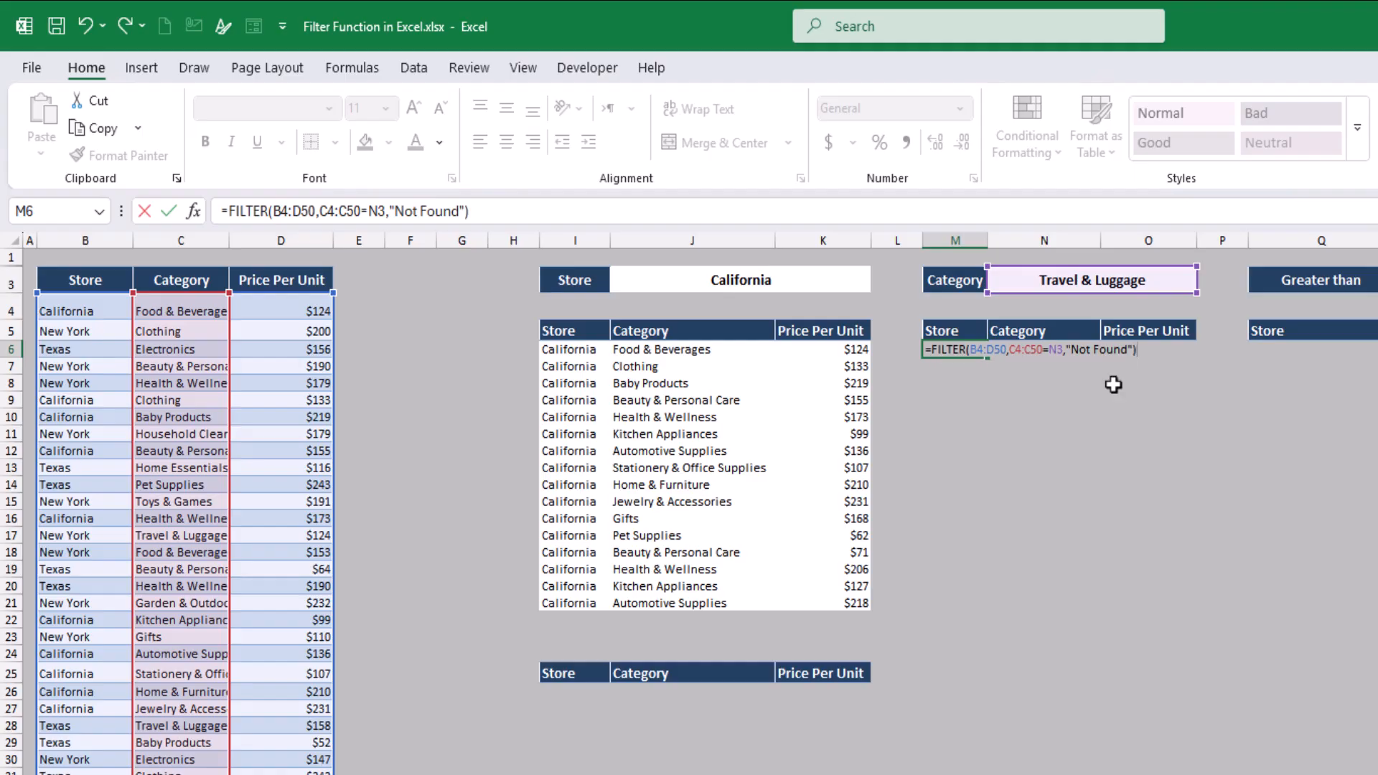
key(Return)
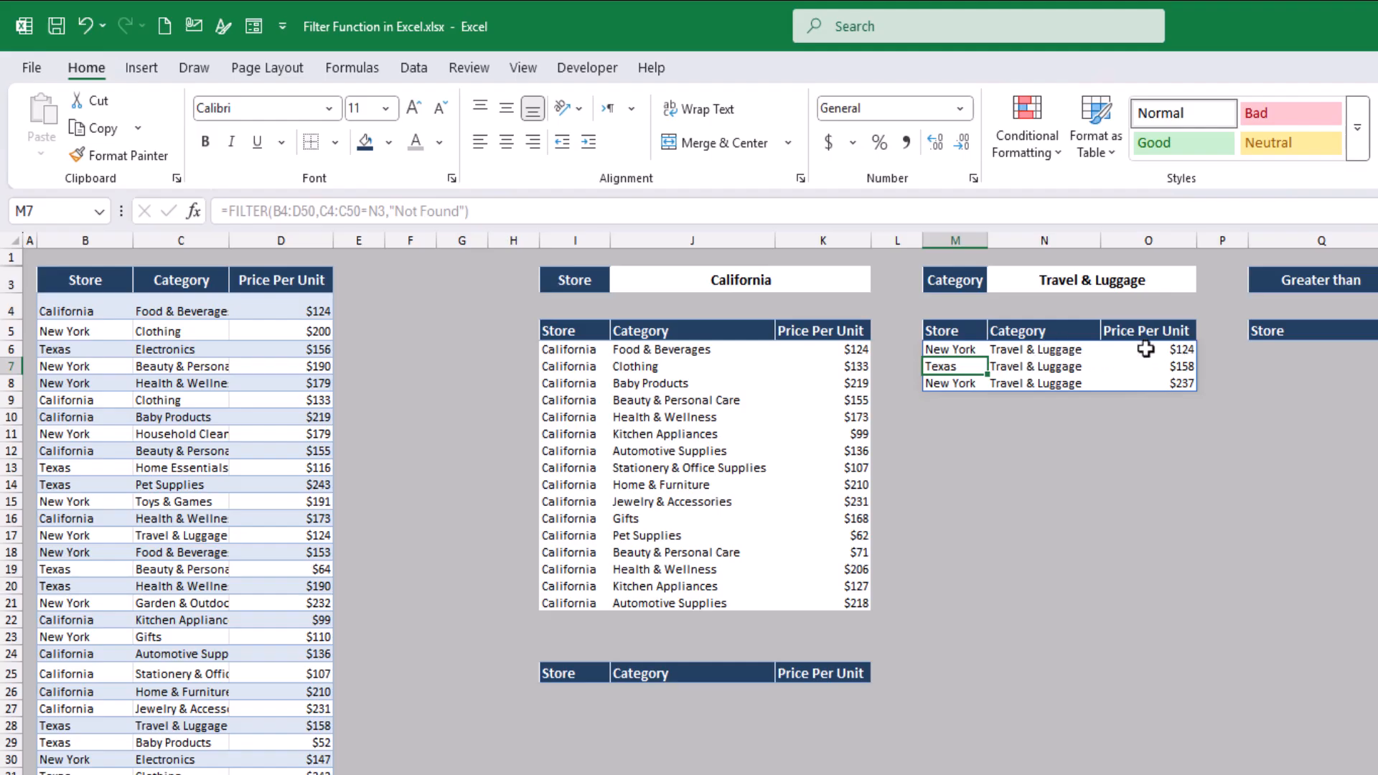
Test the category filter by setting N3 to Household Cleaning and then to Food & Beverages
click(1181, 283)
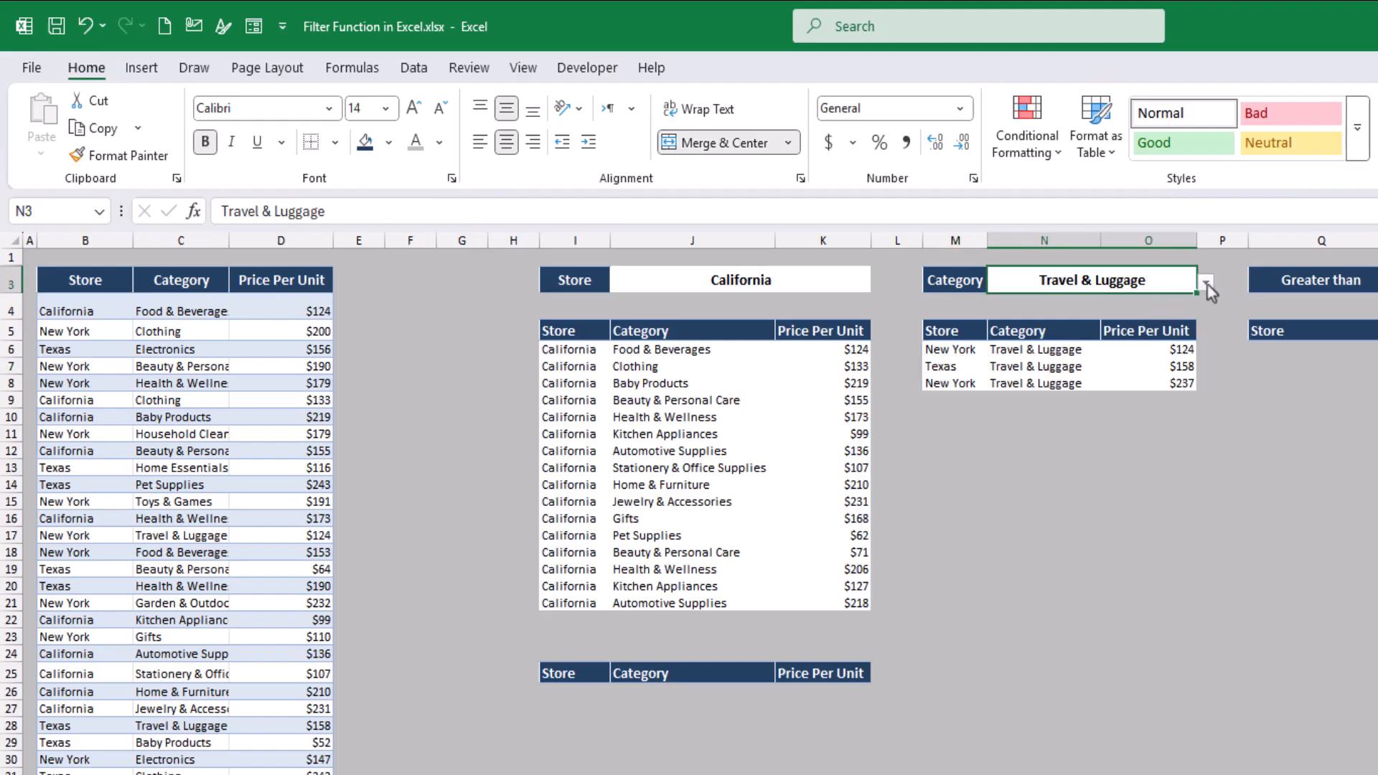
click(1206, 282)
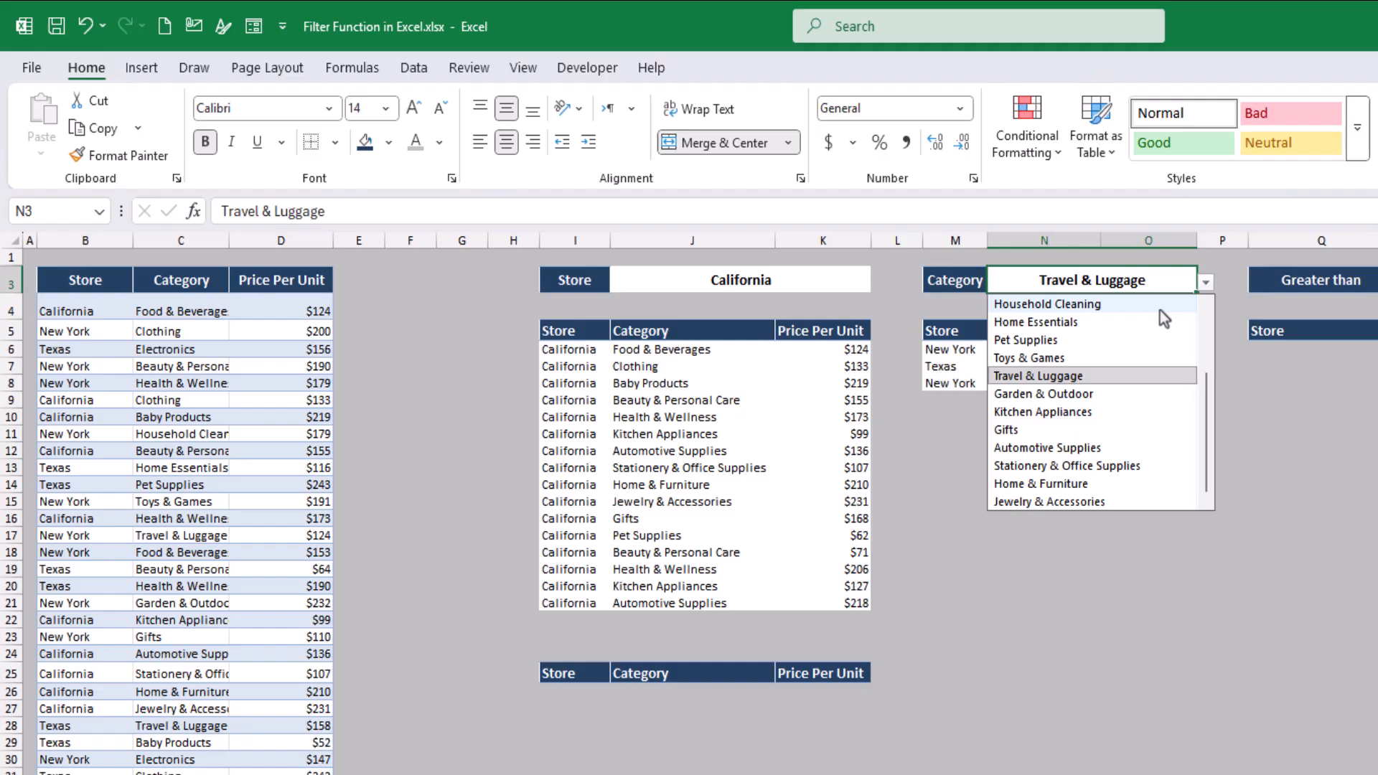
click(1160, 308)
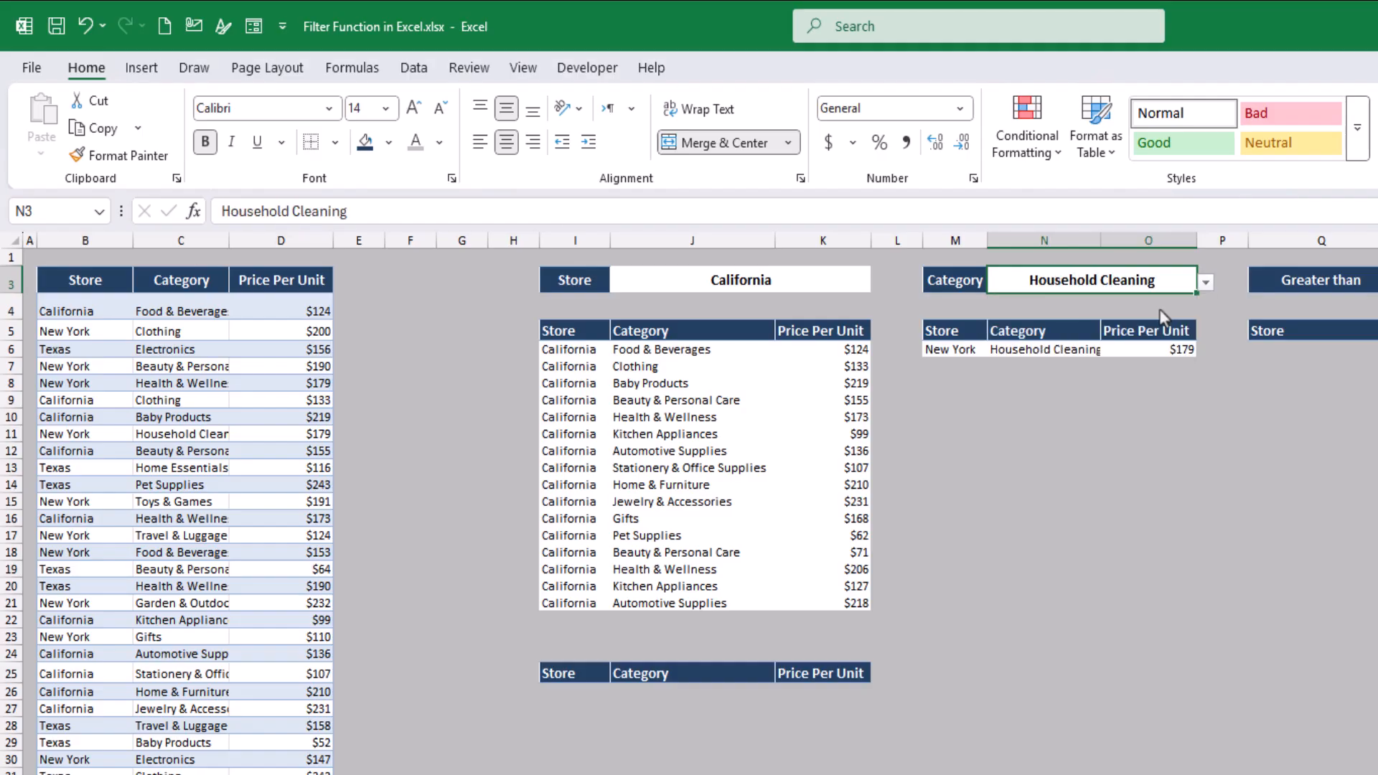
click(1206, 283)
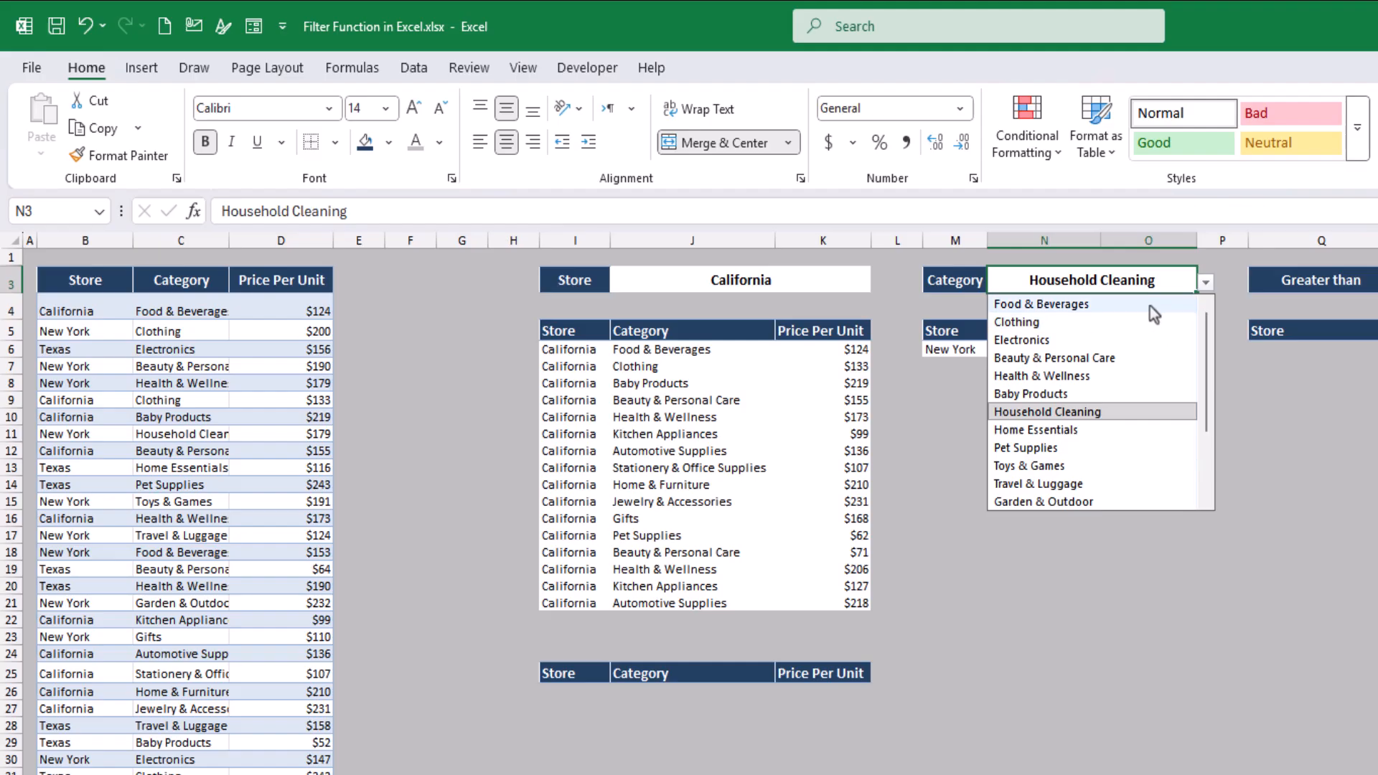
click(1150, 306)
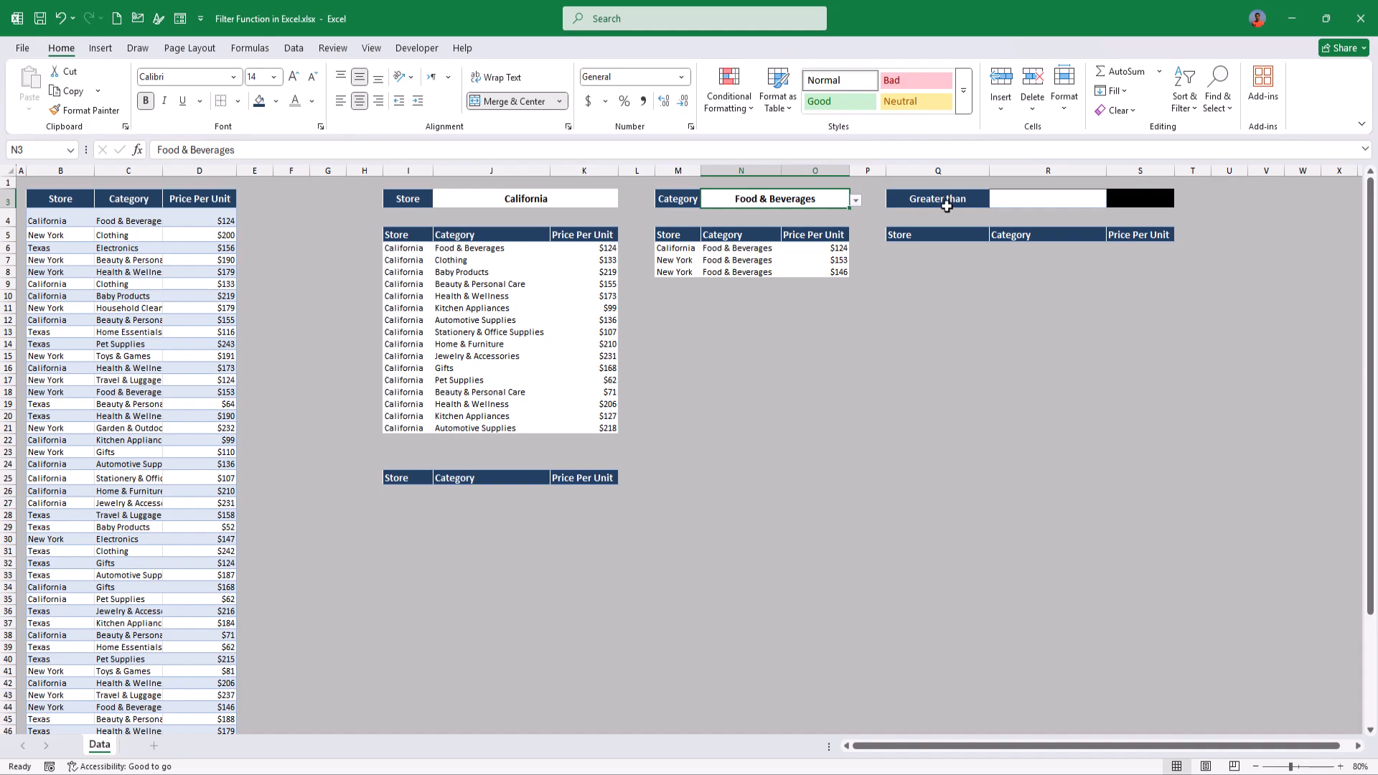
Enter 50 as the Greater than price threshold in R3
click(1009, 203)
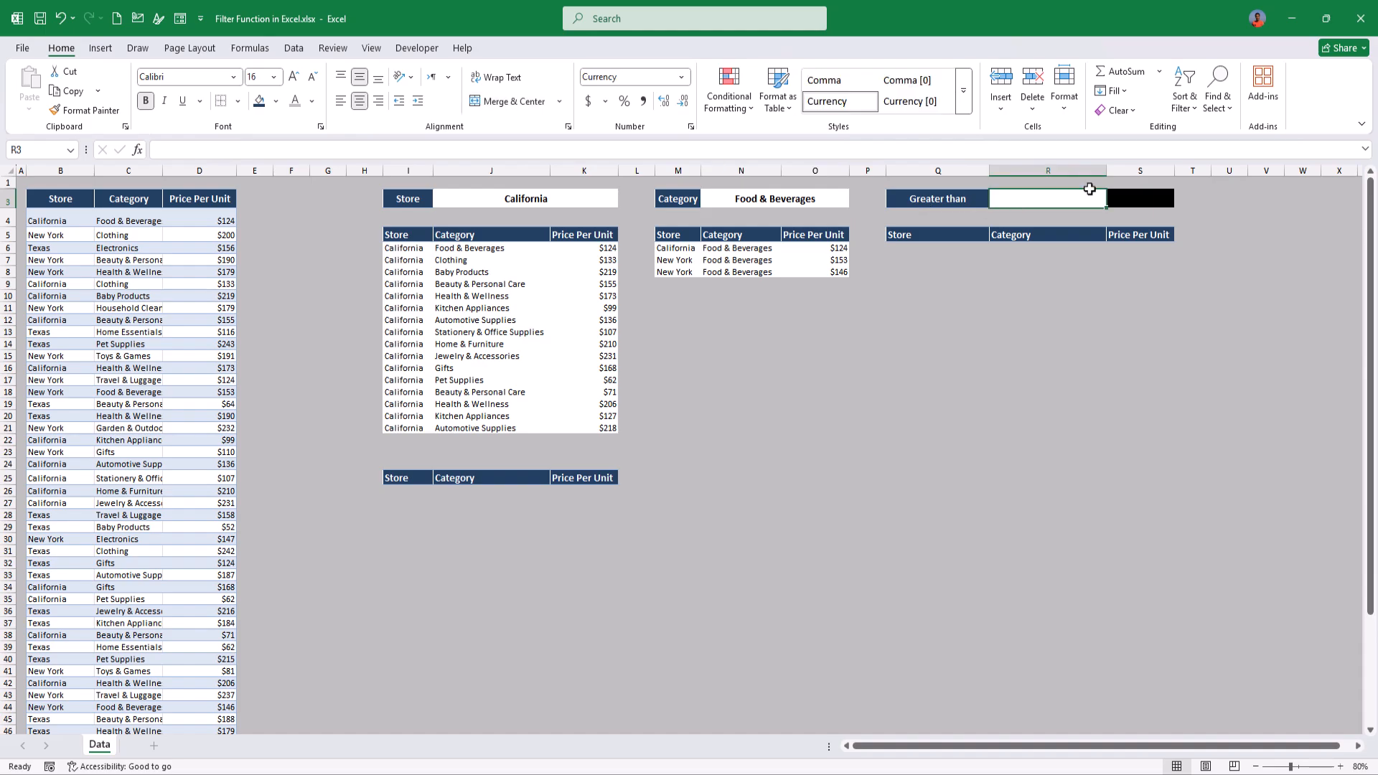
text(50)
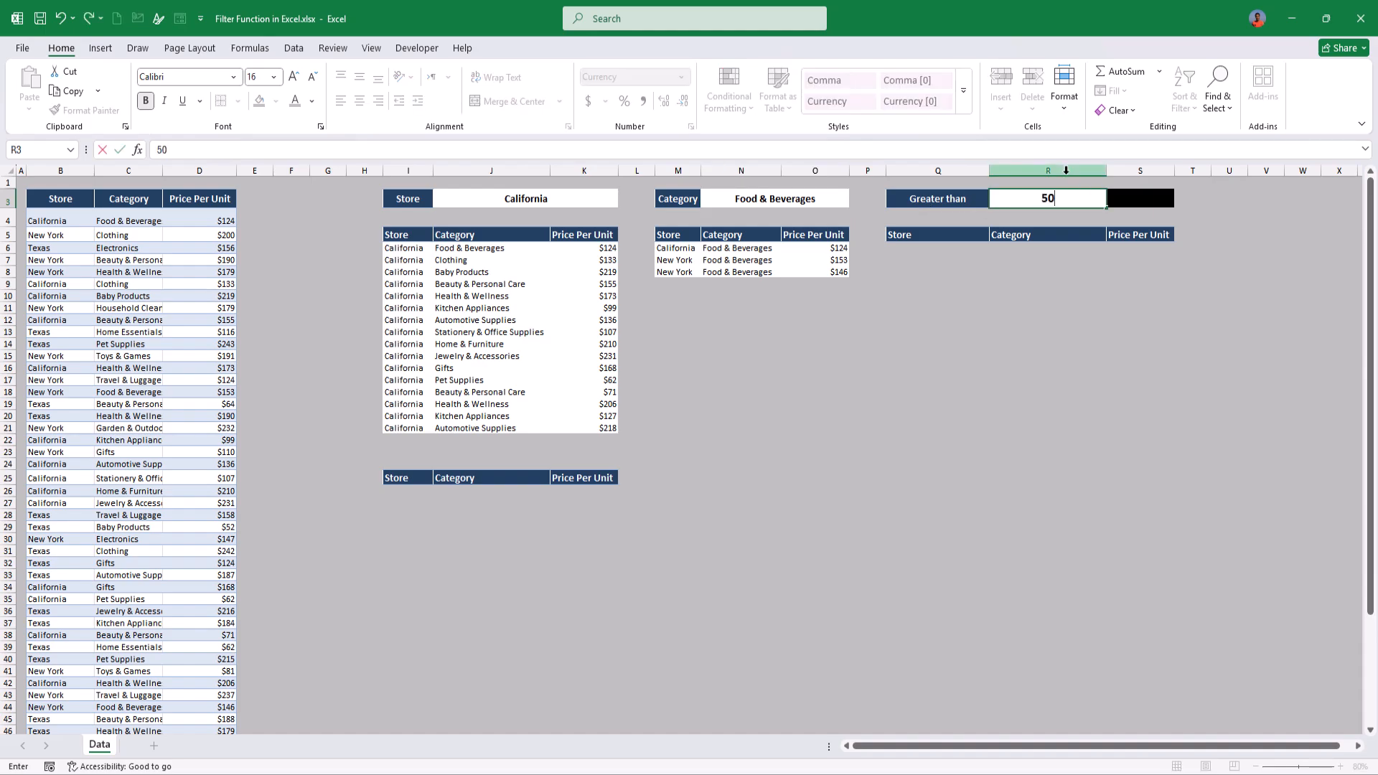
key(Return)
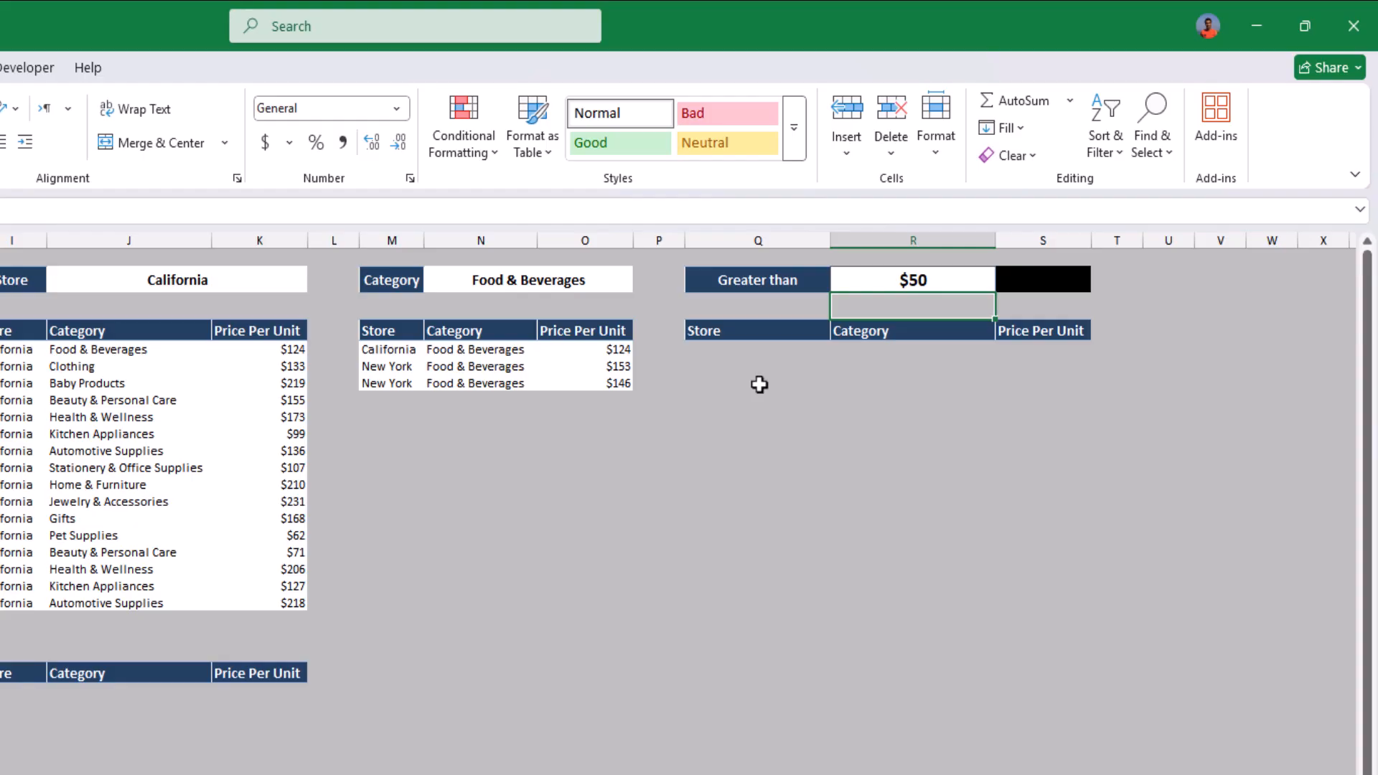
Begin a FILTER formula in Q6, the first cell of the Greater than results area, with B4:D50 as its array argument
click(741, 349)
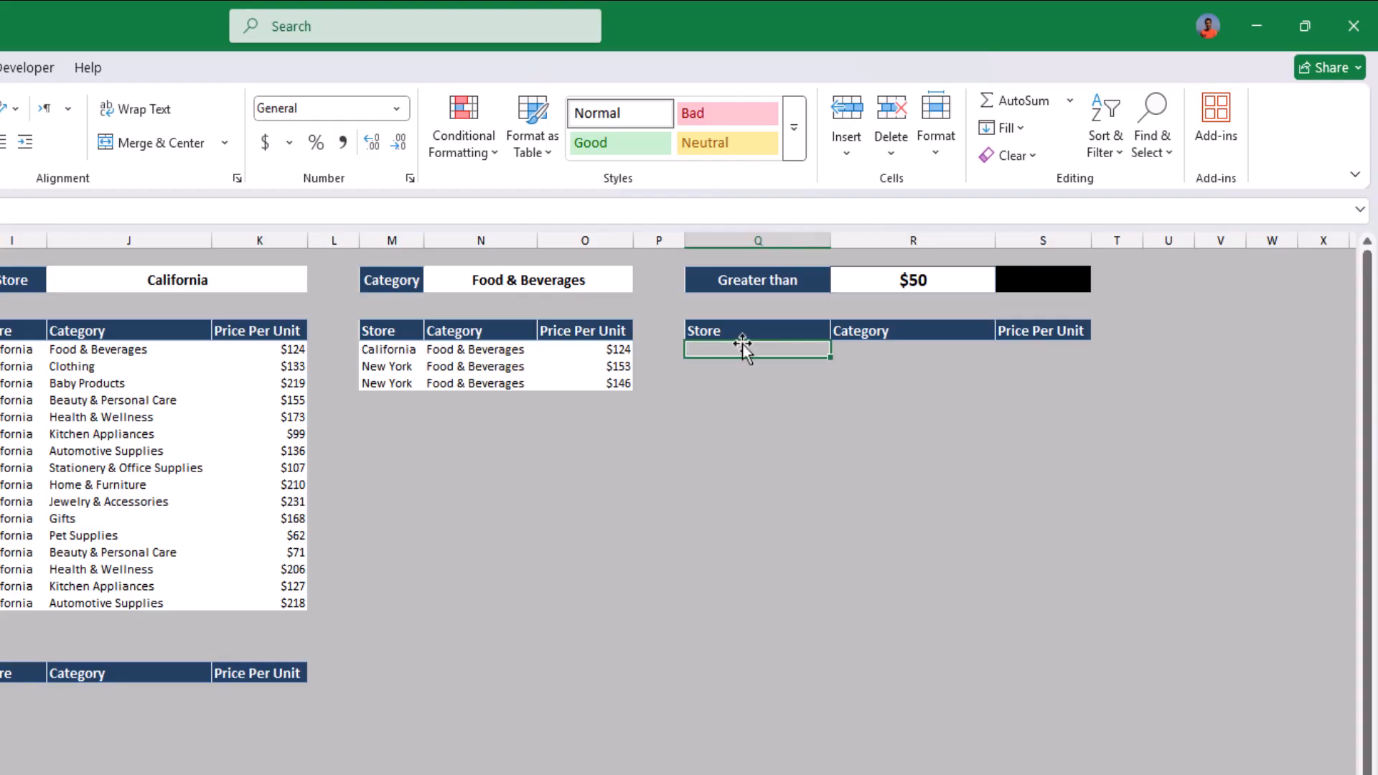
text(=fi)
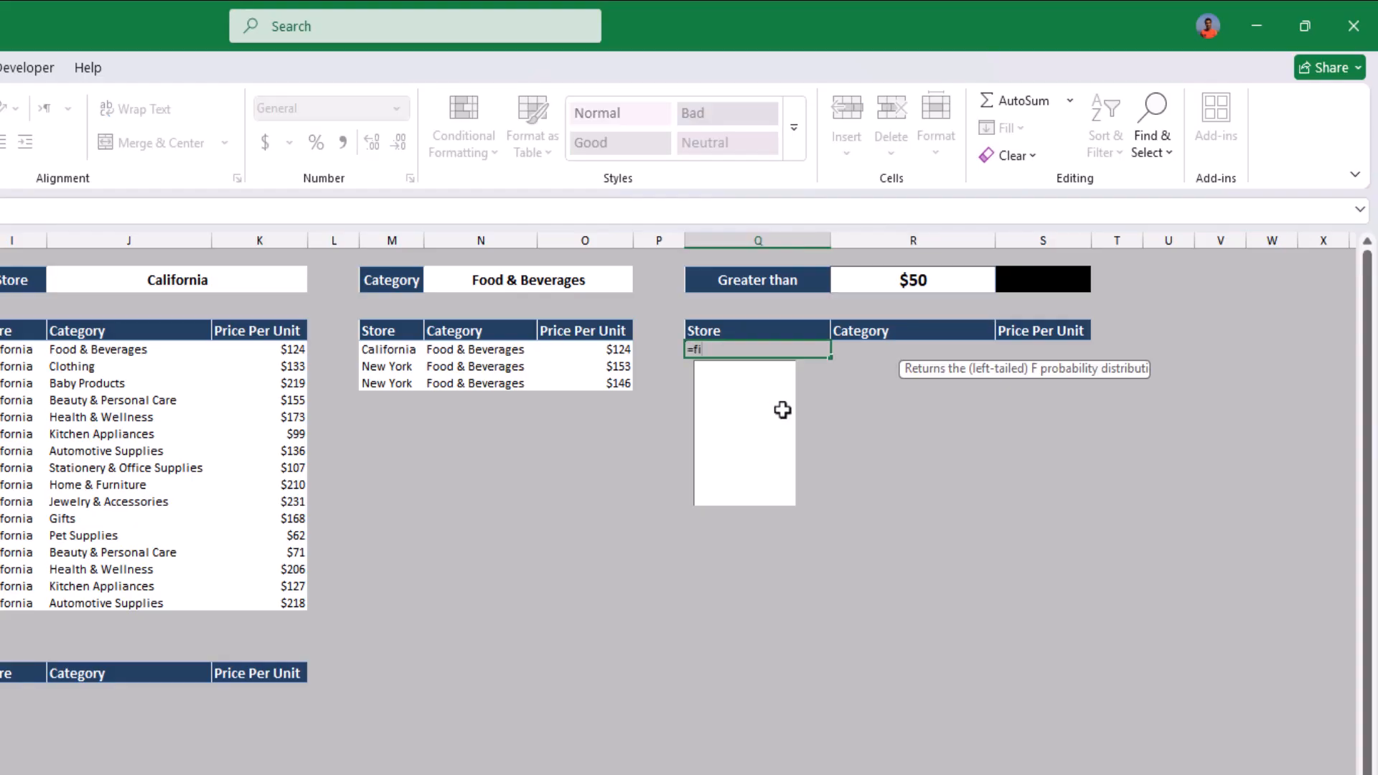
key(Tab)
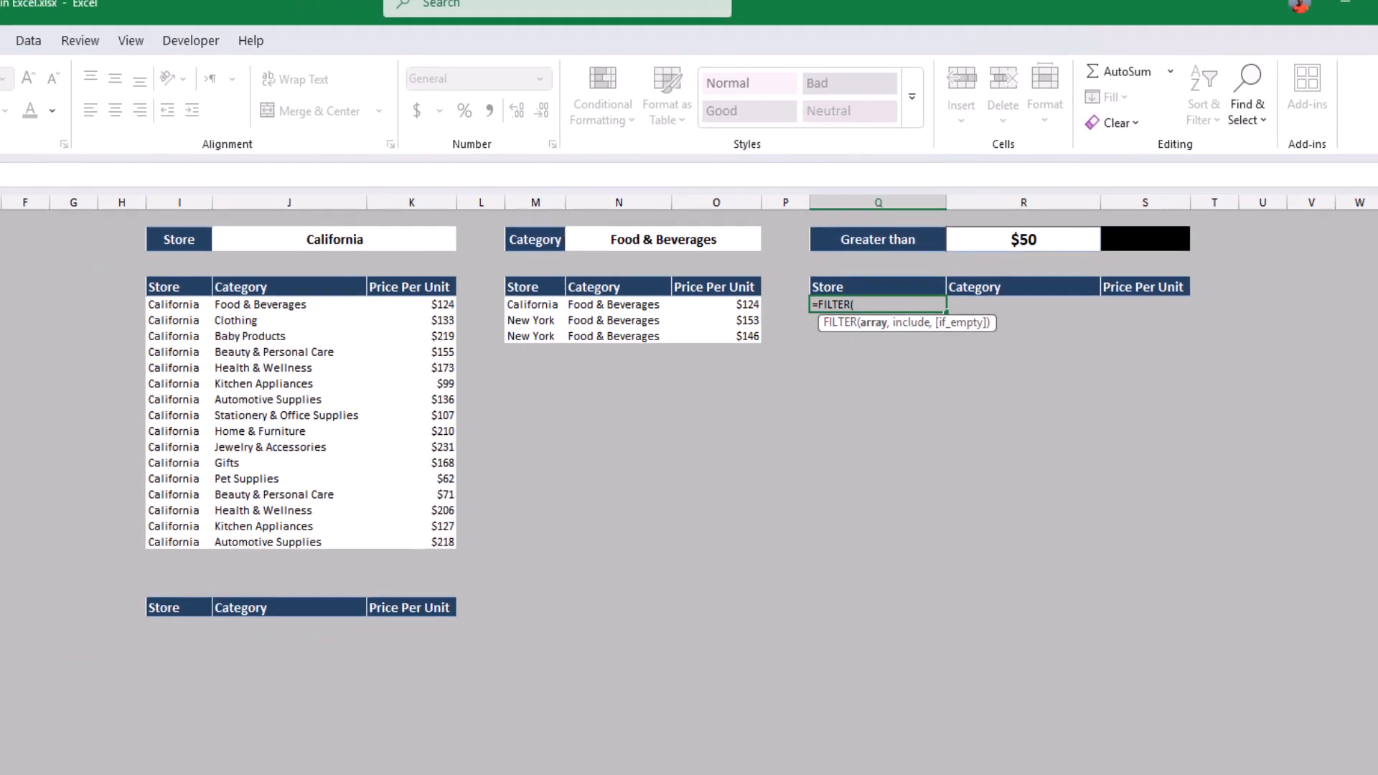
click(27, 197)
key(ctrl+shift+Right)
key(ctrl+shift+Down)
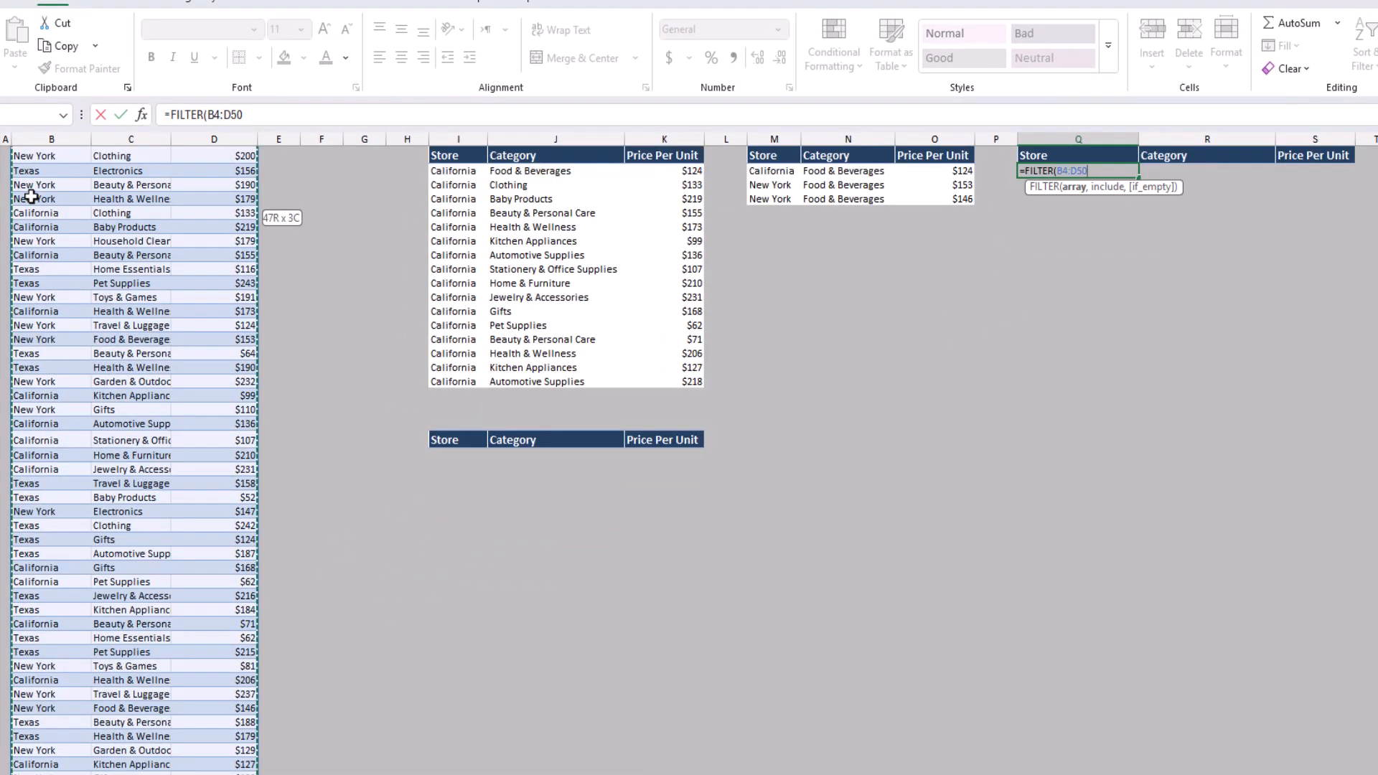
text(,)
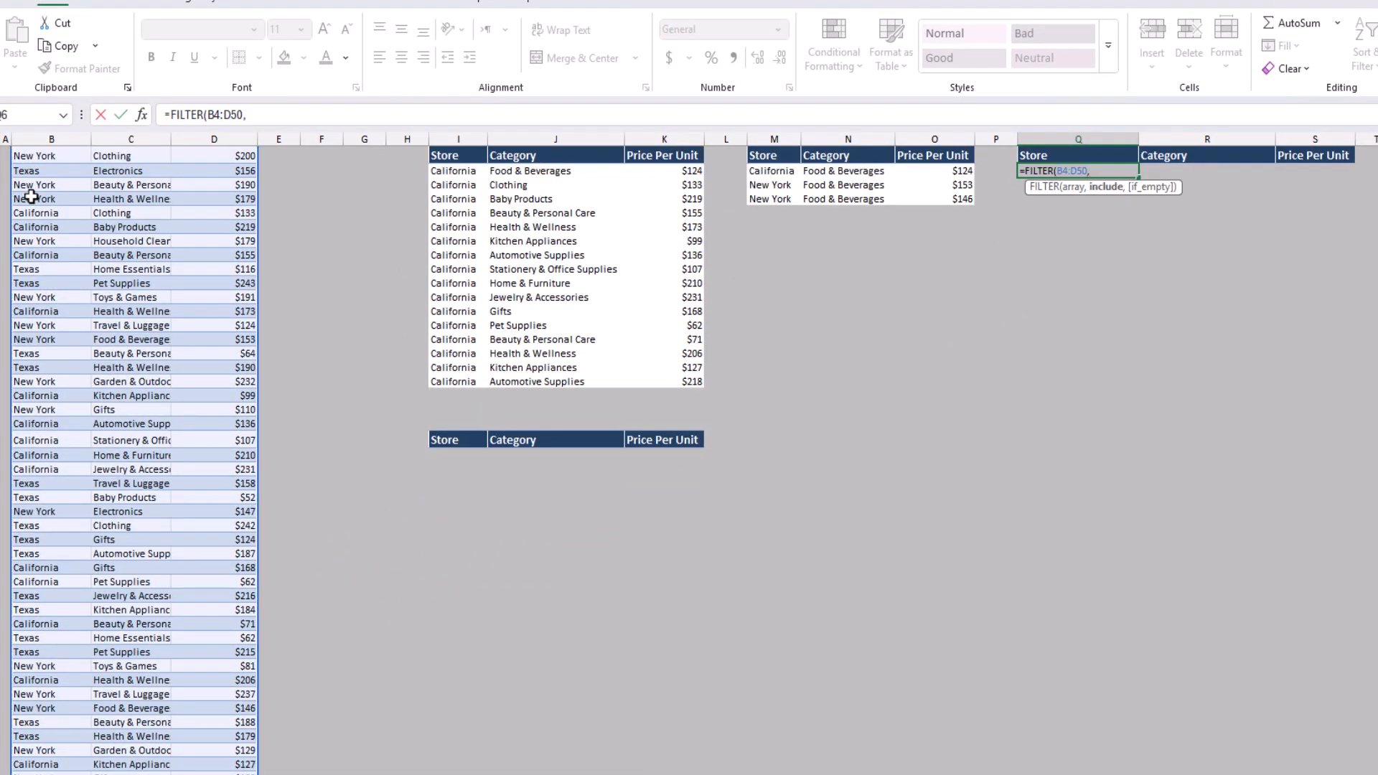
Add the include condition D4:D50>=R3 to the FILTER formula in Q6
key(Up)
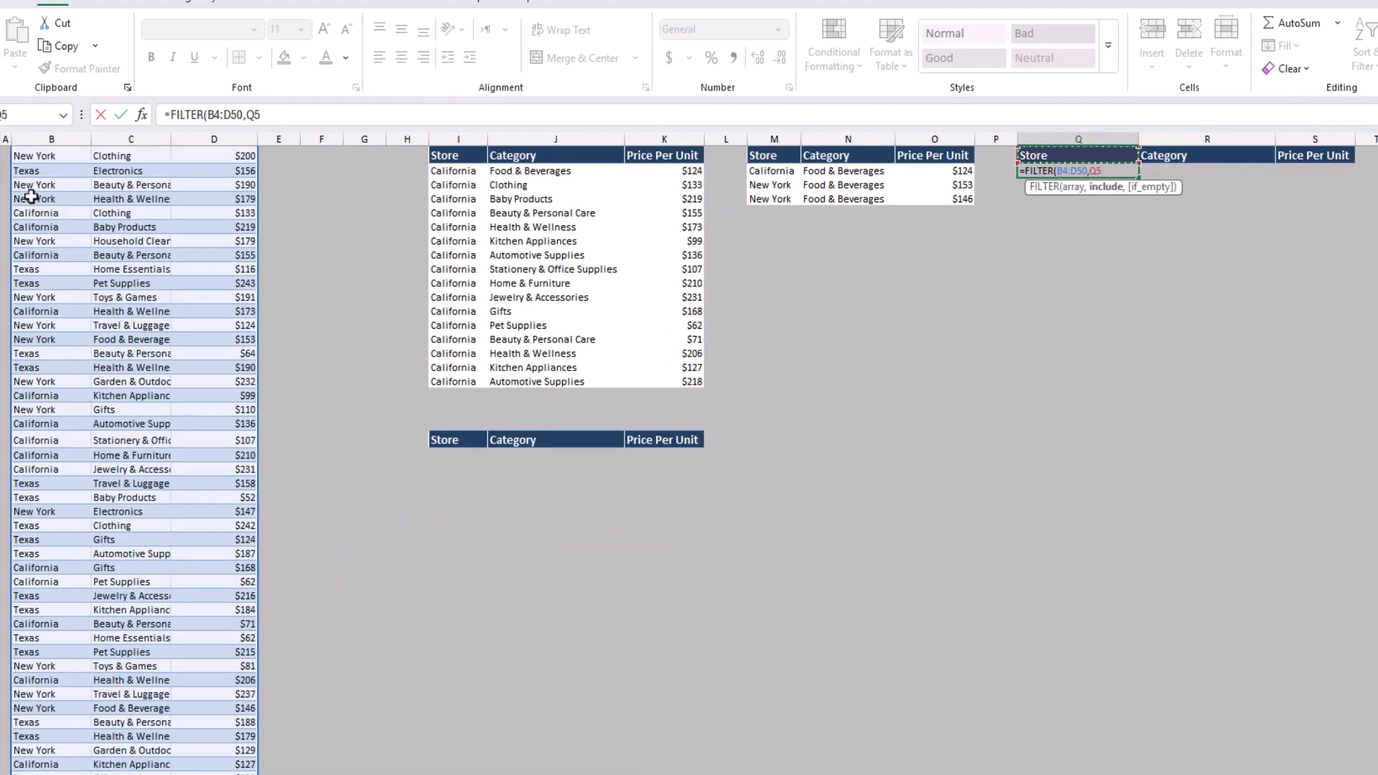
click(245, 271)
key(ctrl+Up)
key(Down)
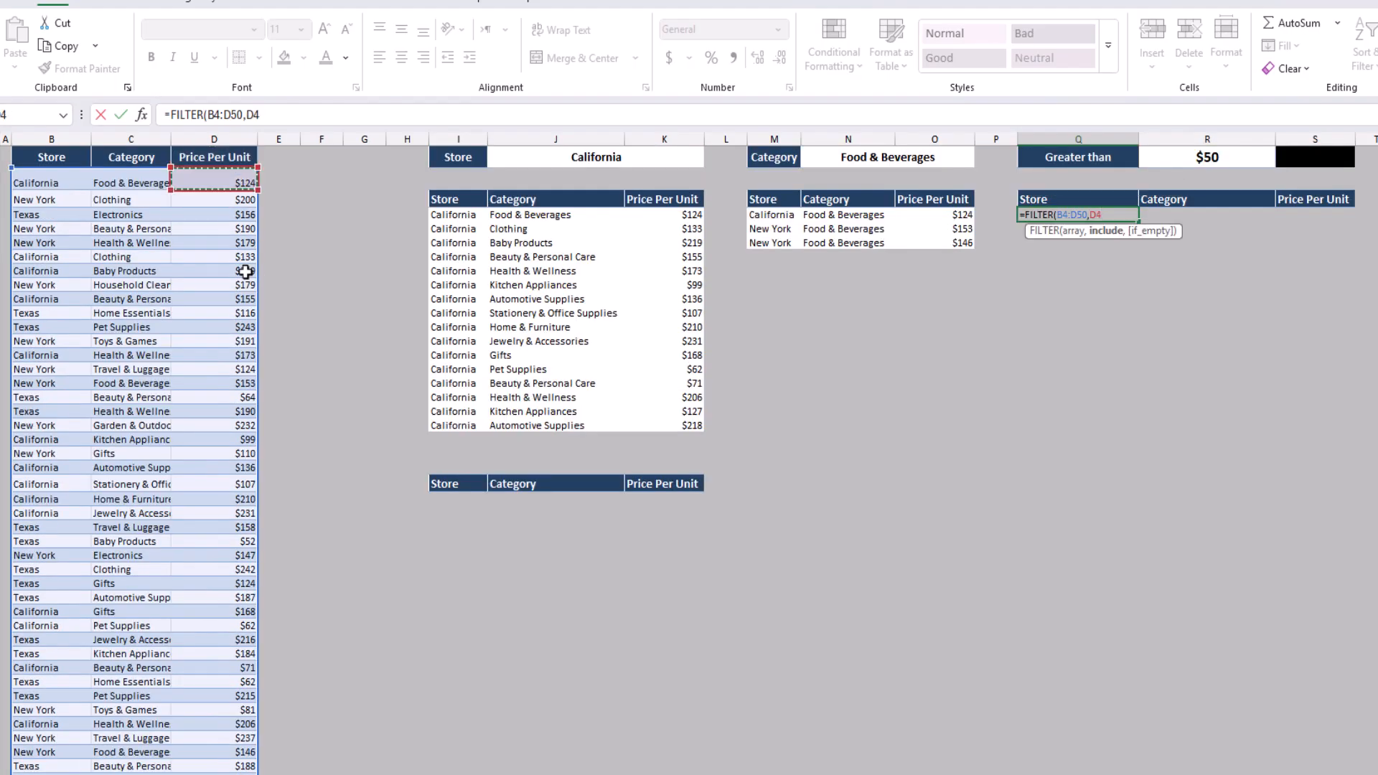
key(ctrl+shift+Down)
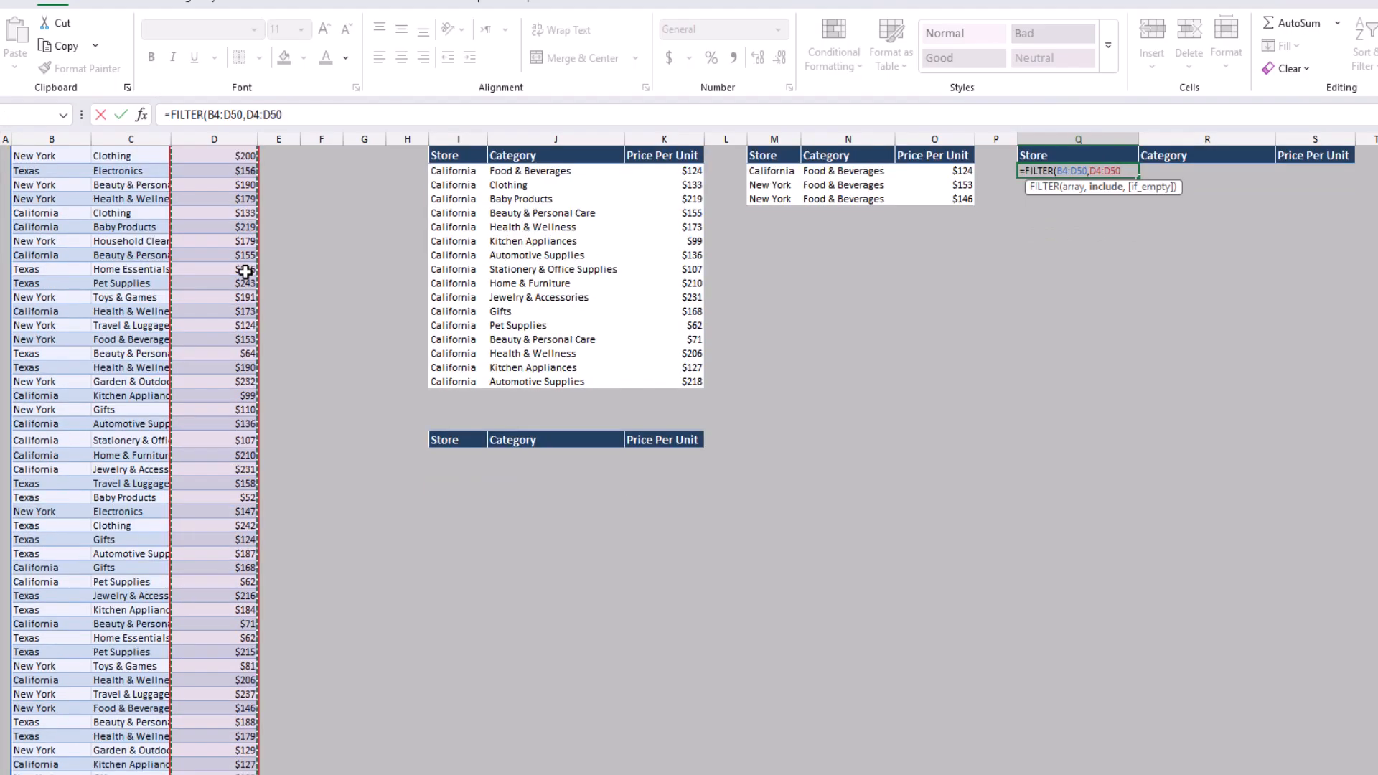
text(>=)
scroll(766, 428, up, 2)
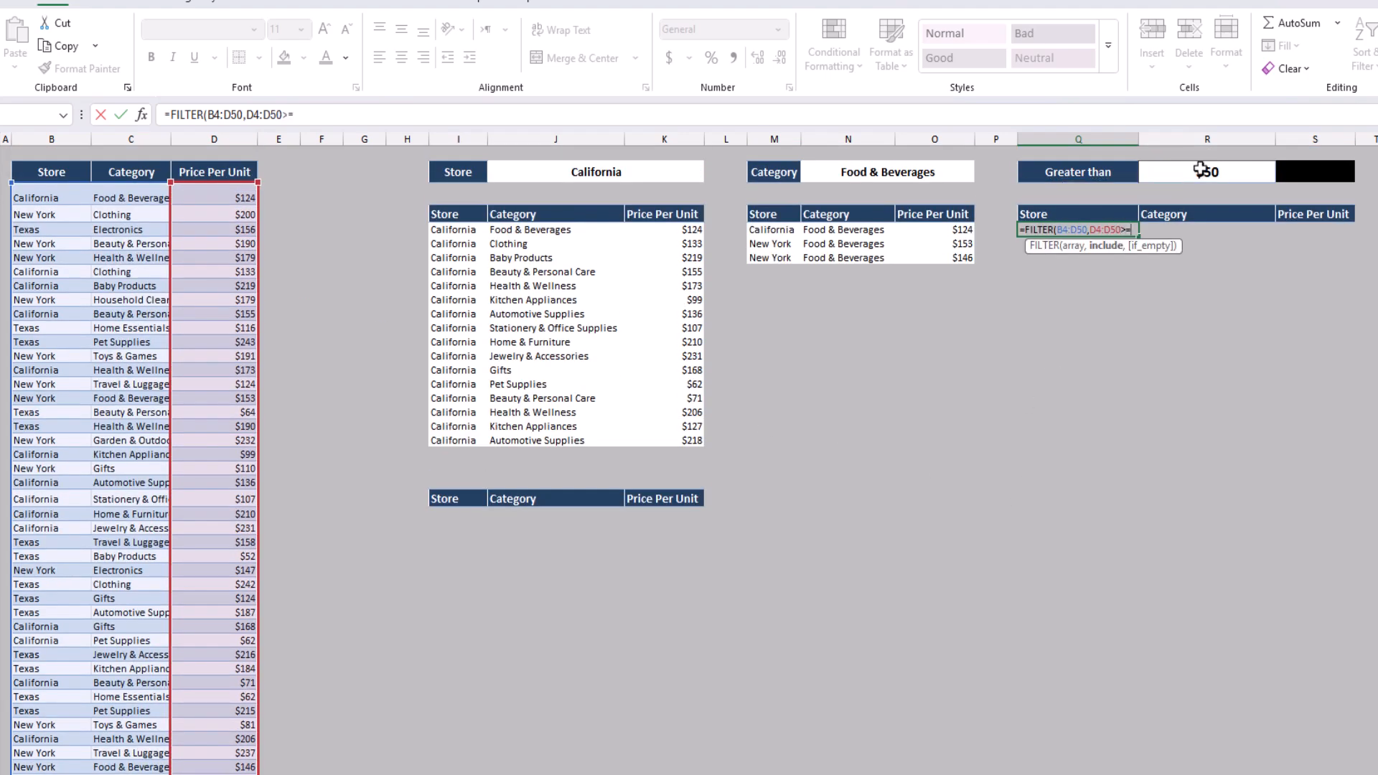
click(1200, 171)
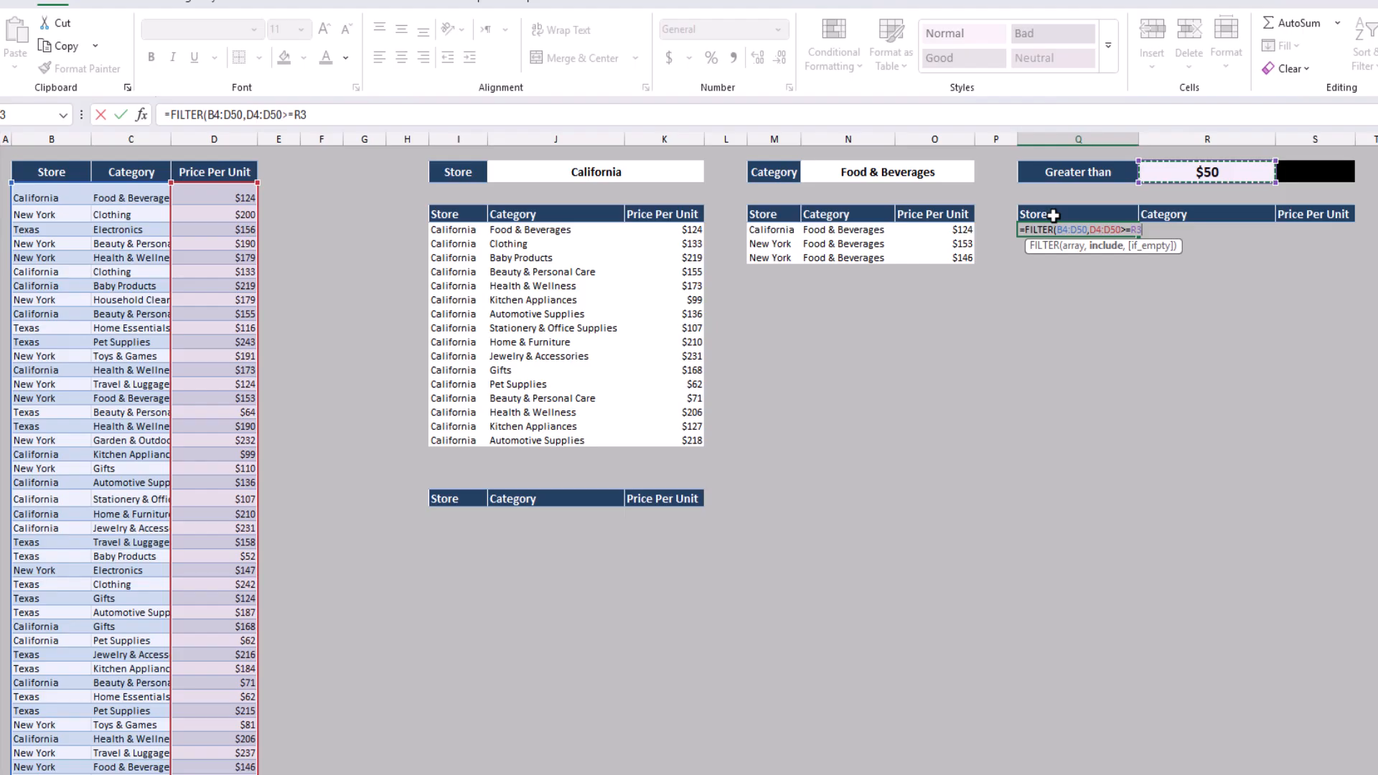
Complete the FILTER formula in Q6 with "Not found " as its if_empty argument
text(,)
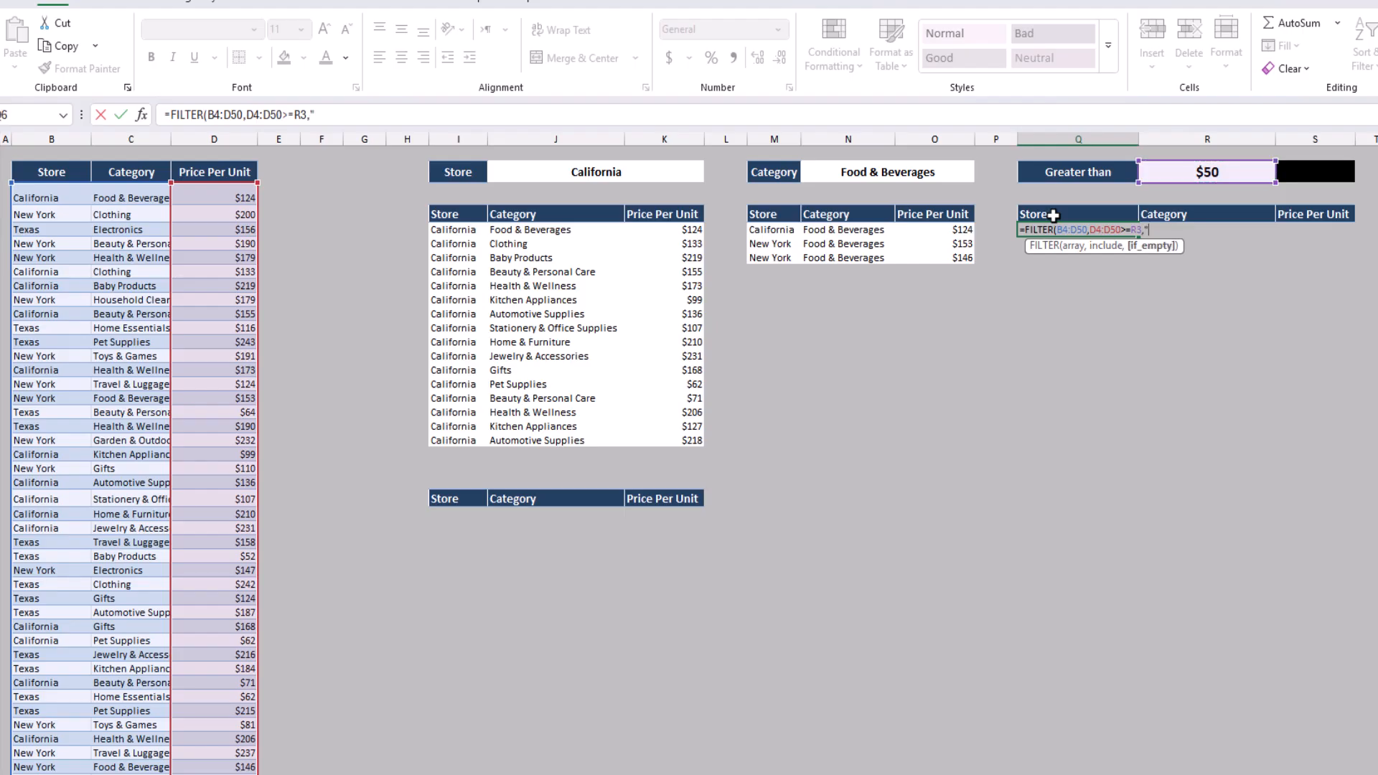
text("Not found "))
key(Return)
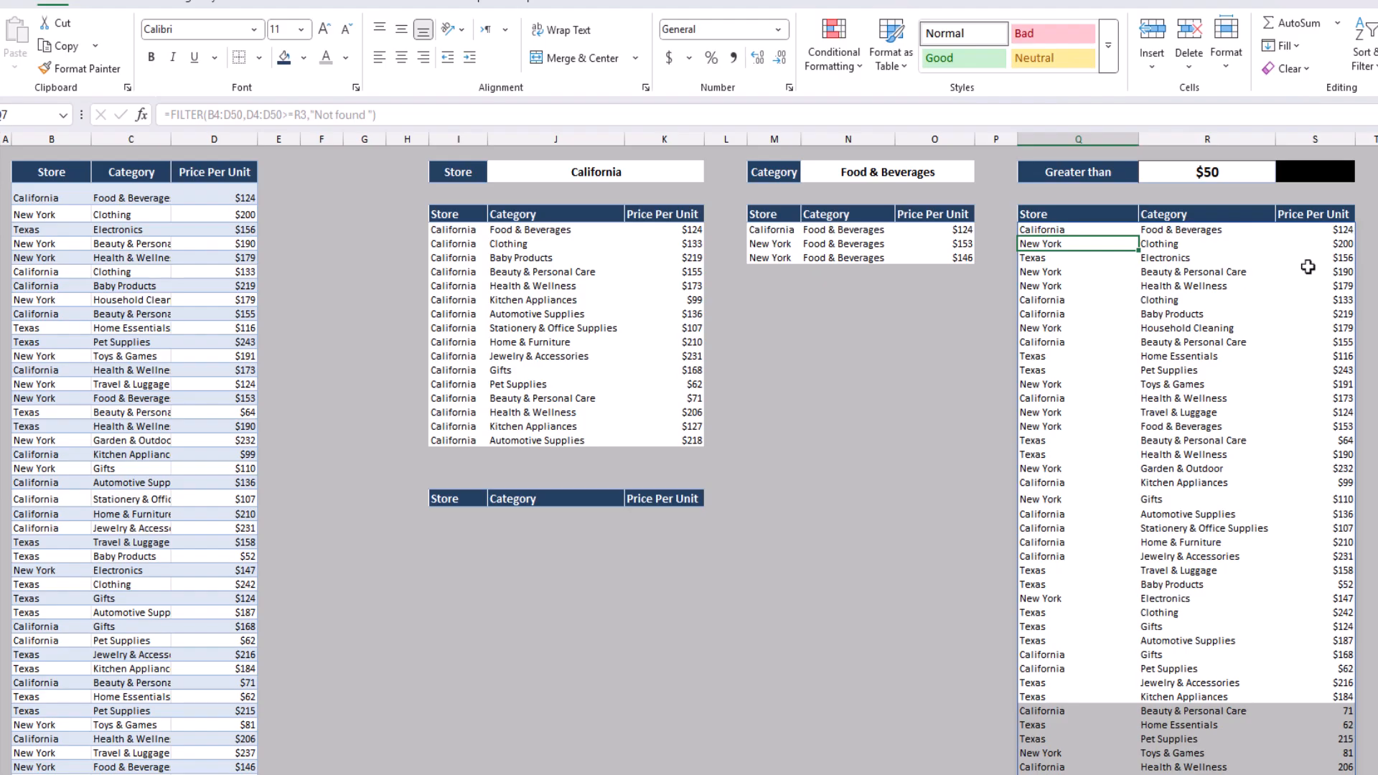
Test the price filter by setting the Greater than threshold in R3 to 100 and then to 500
click(1232, 178)
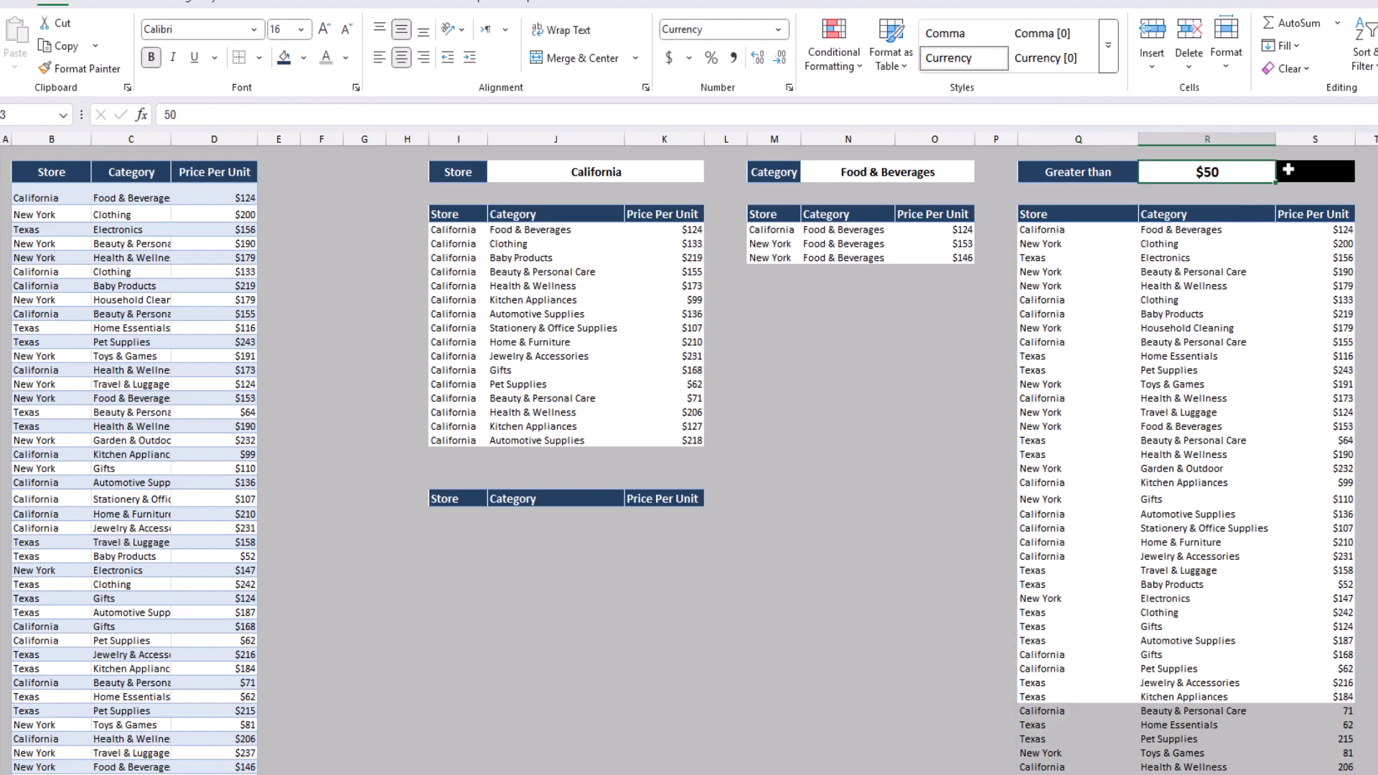
text(100)
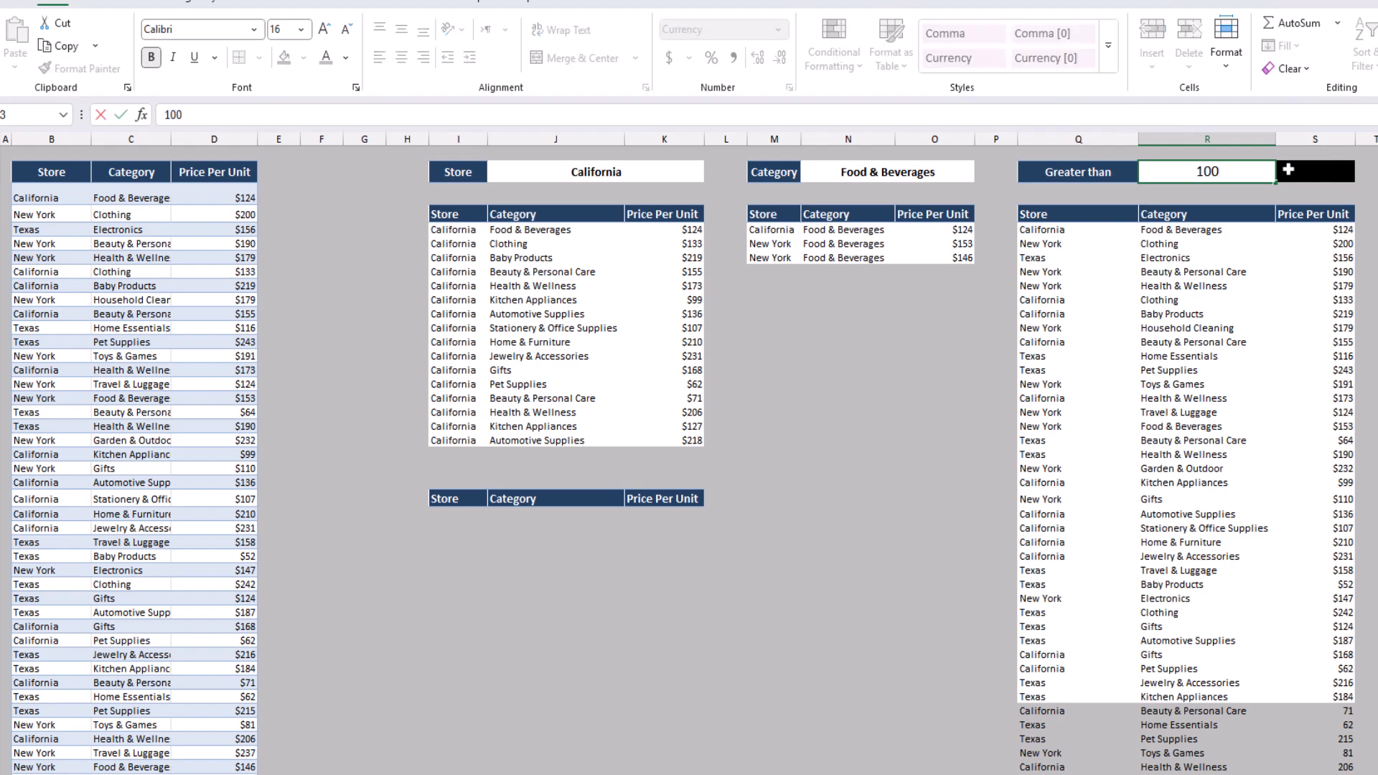
key(Return)
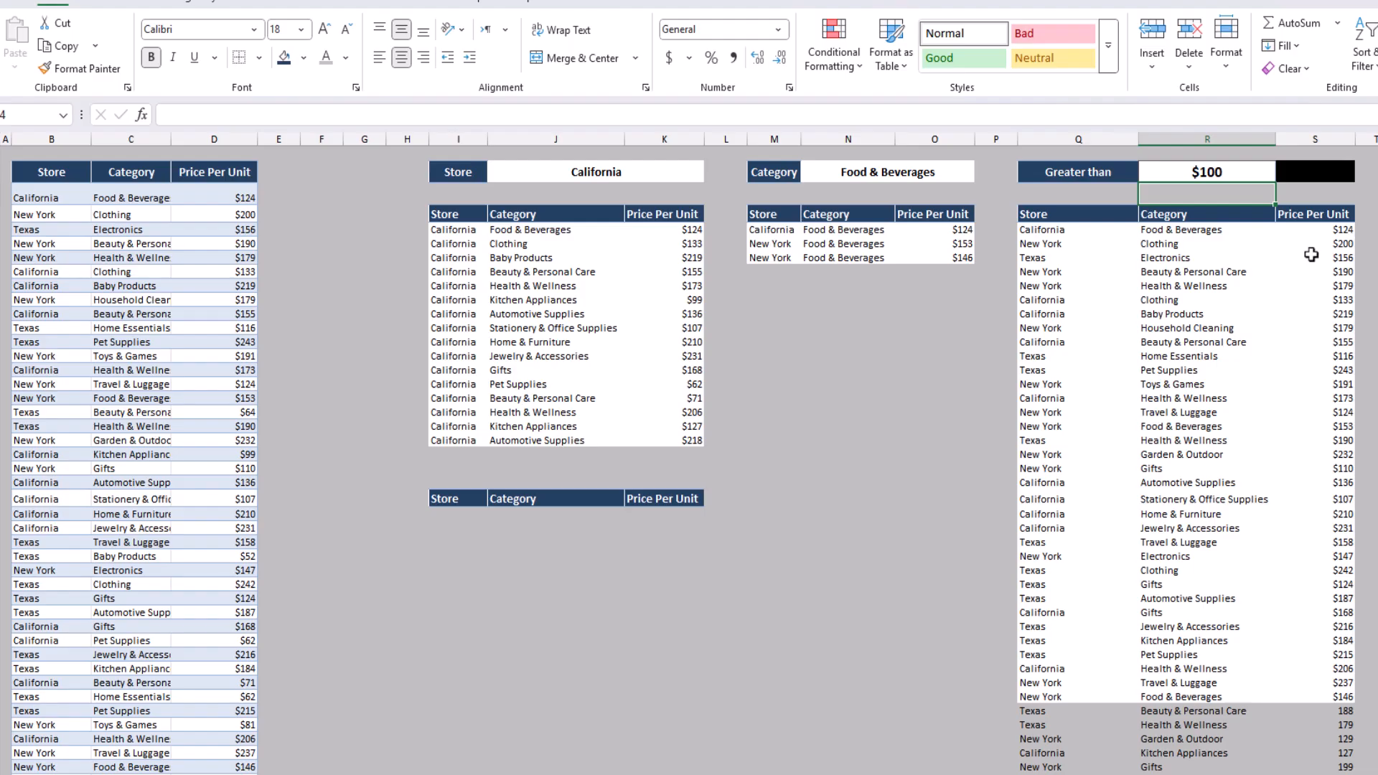
click(1221, 172)
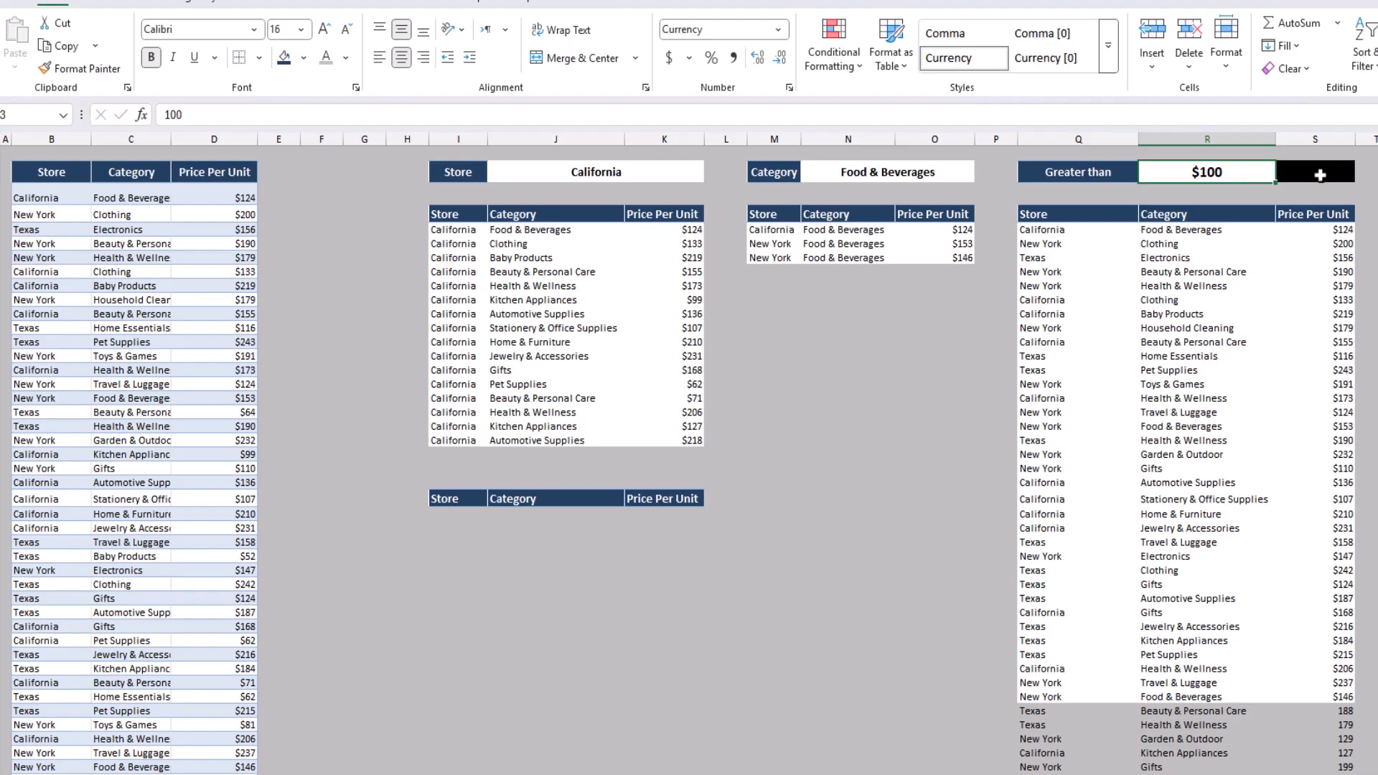
text(500)
key(Return)
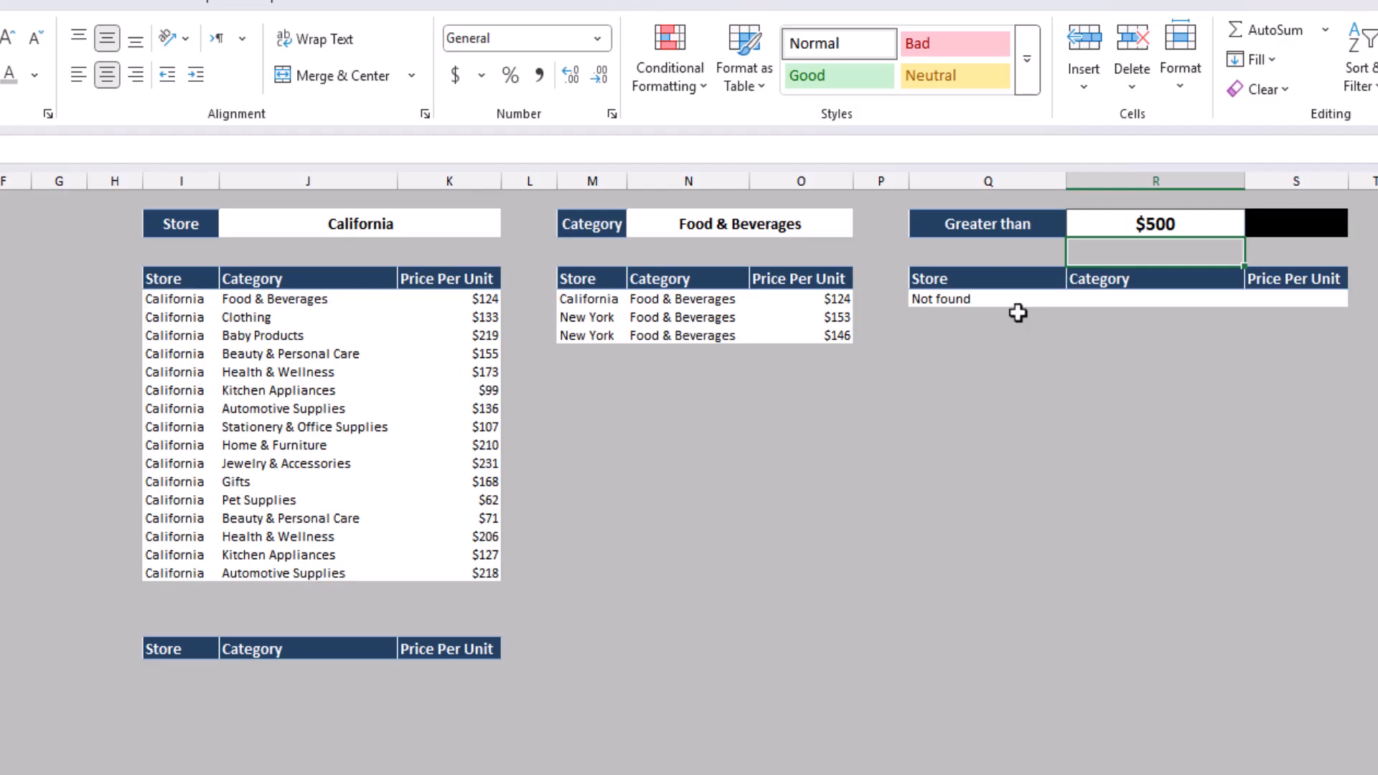
Set the threshold in R3 to 200 and check the filtered Store and Price Per Unit columns
click(1236, 223)
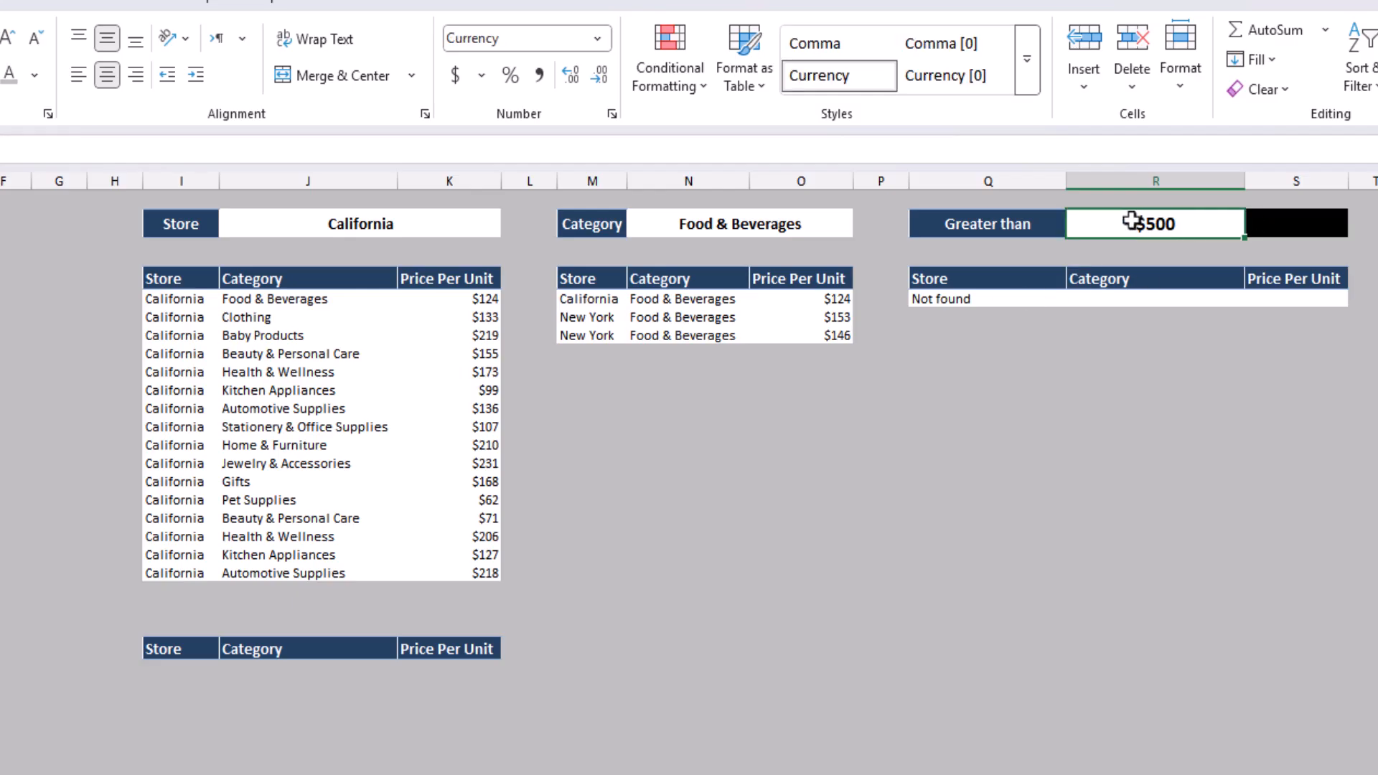
text(200)
key(Return)
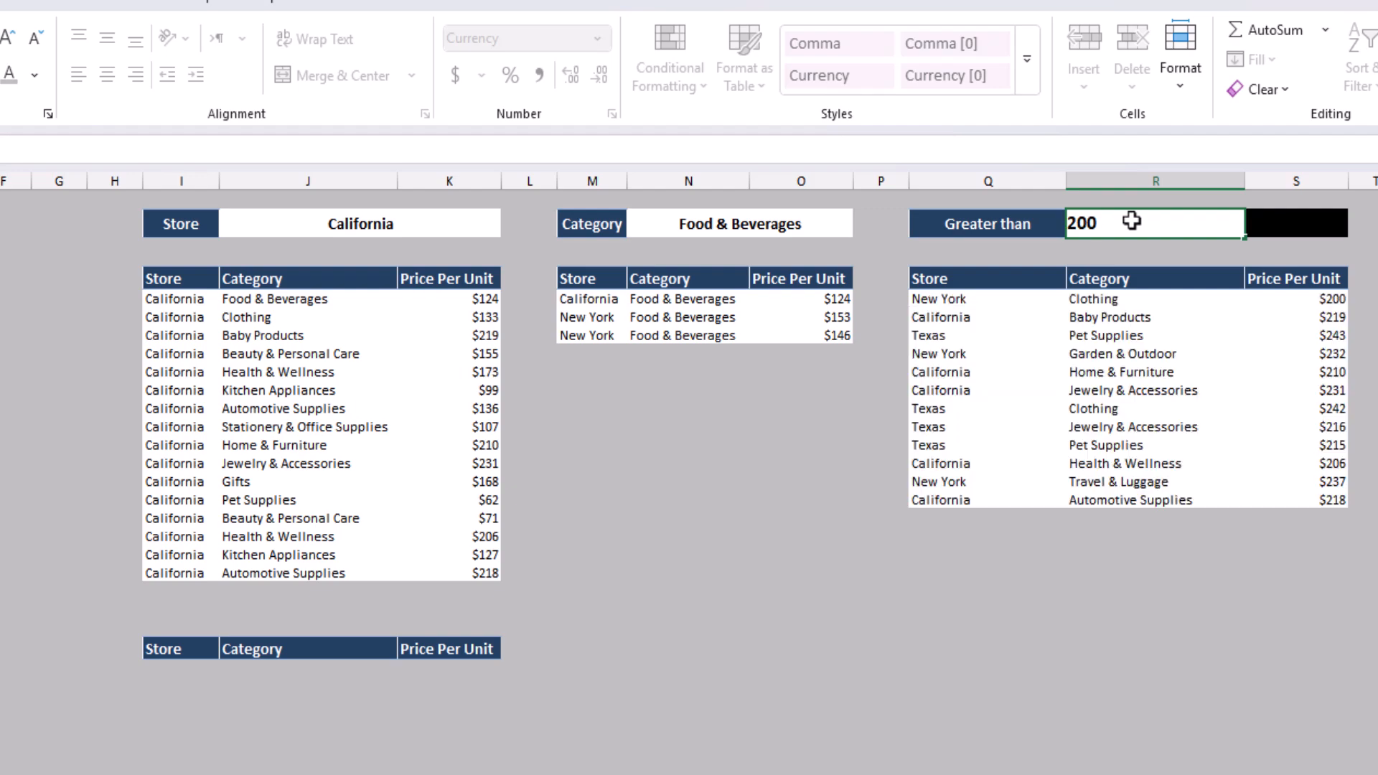
drag(919, 299, 958, 488)
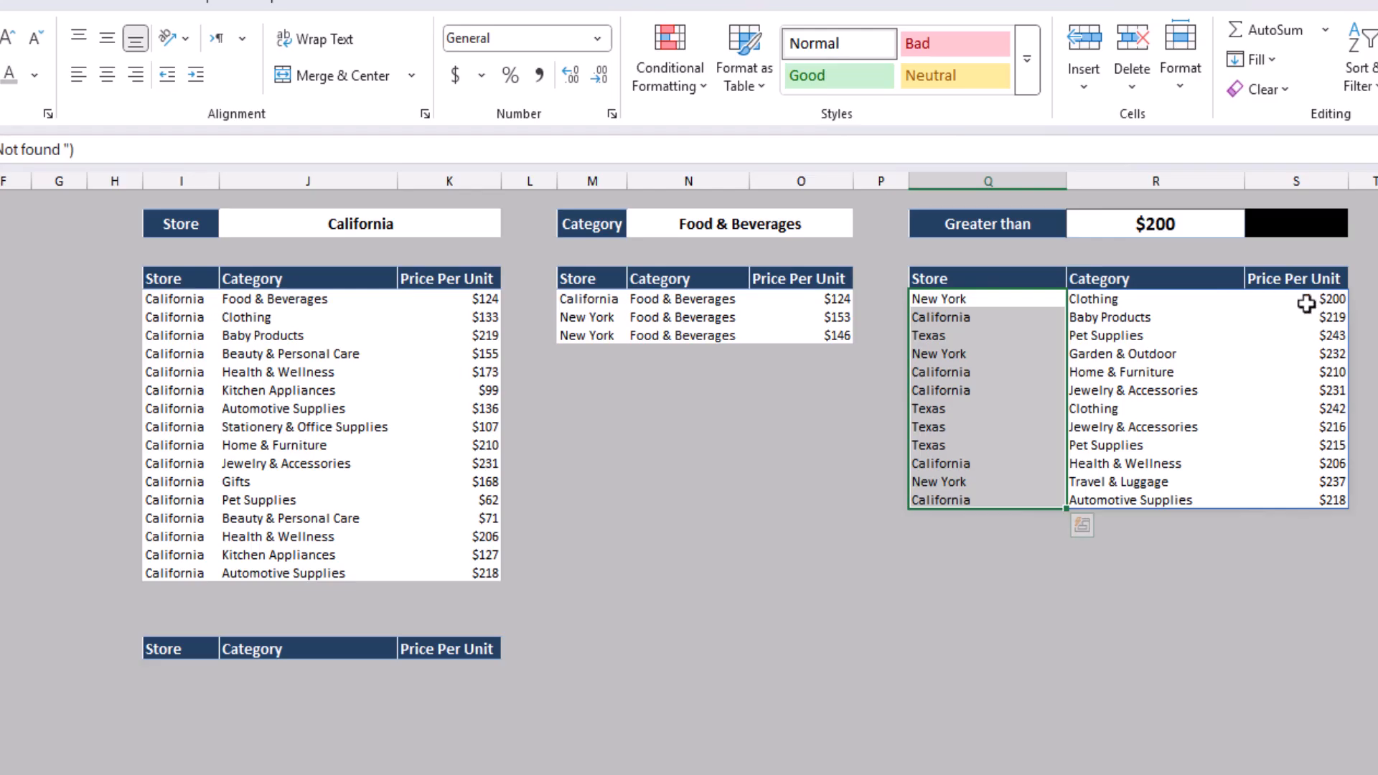
drag(1306, 304, 1301, 496)
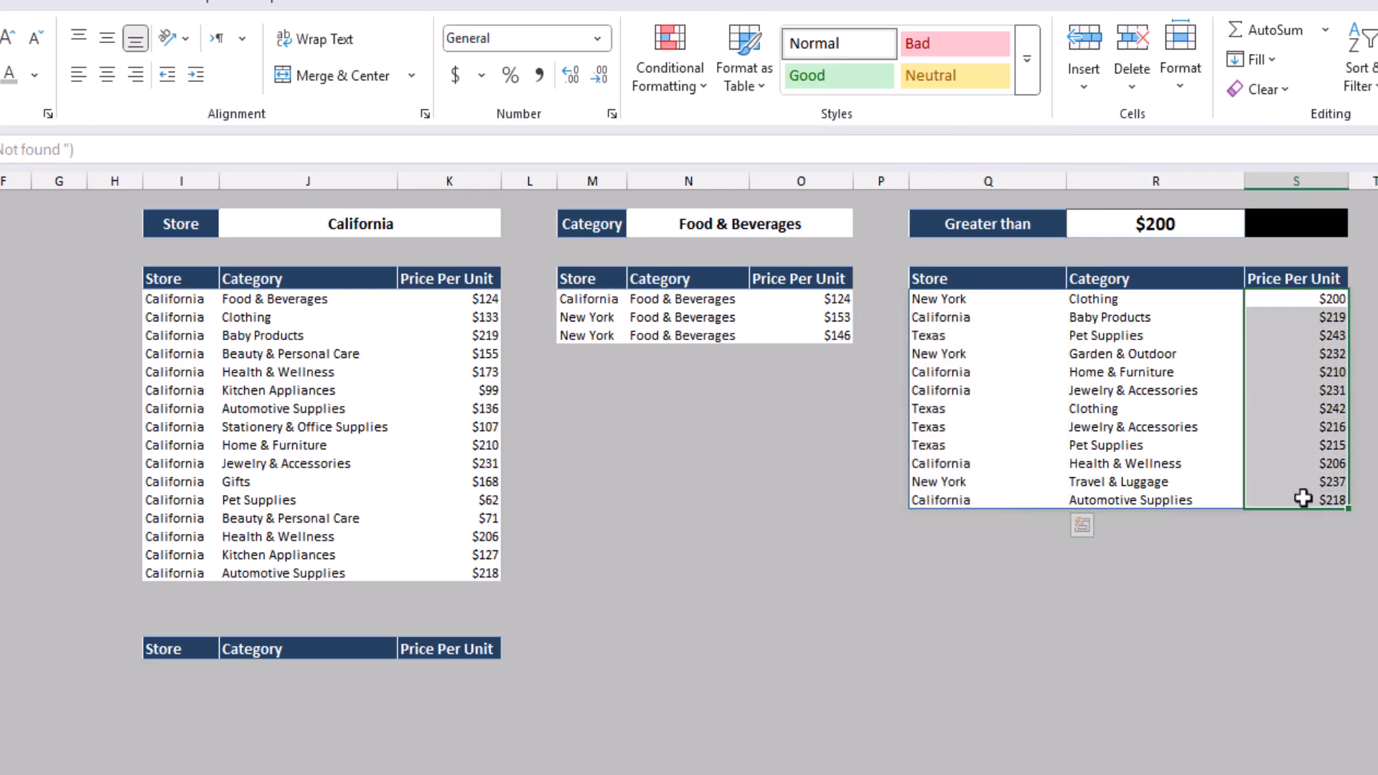
click(1313, 407)
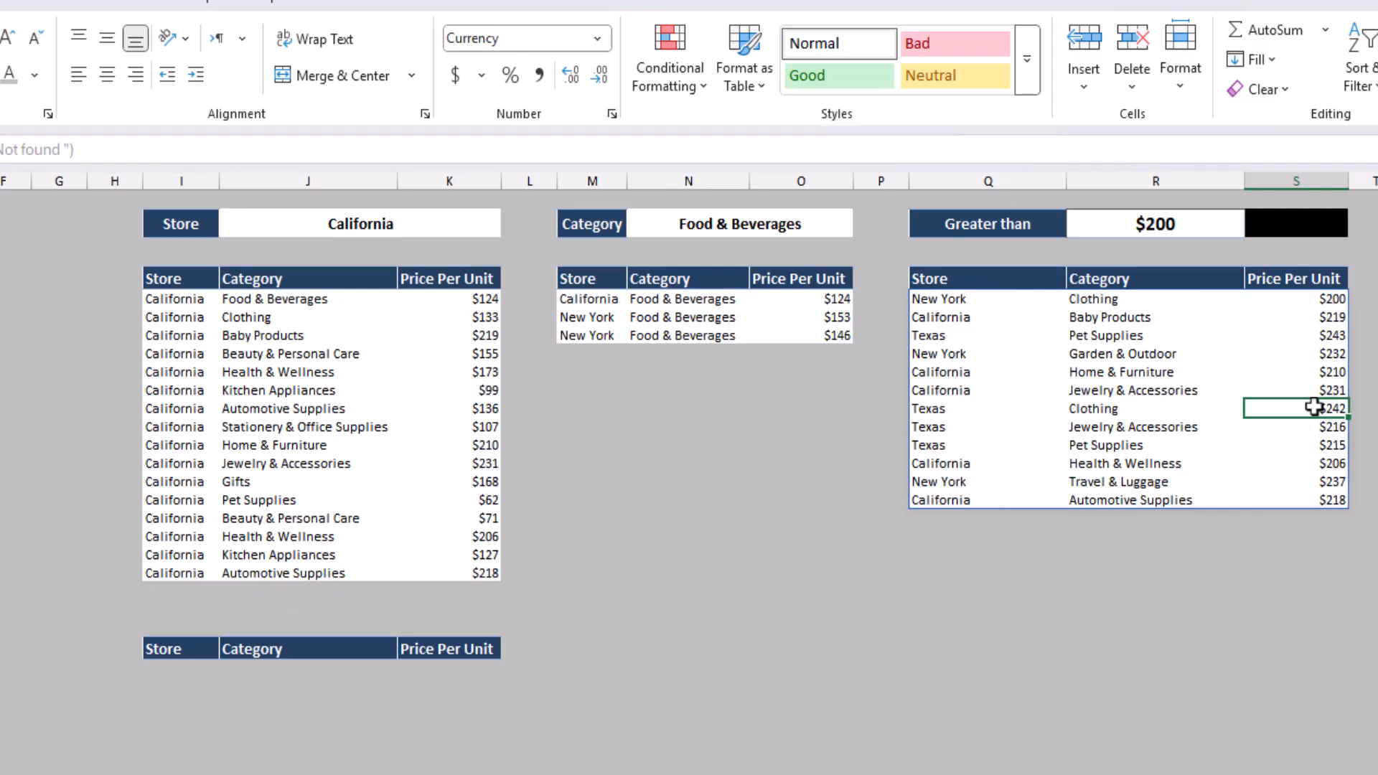
Copy the full FILTER formula text from Q6 into the black cell S3 beside the threshold
click(1003, 299)
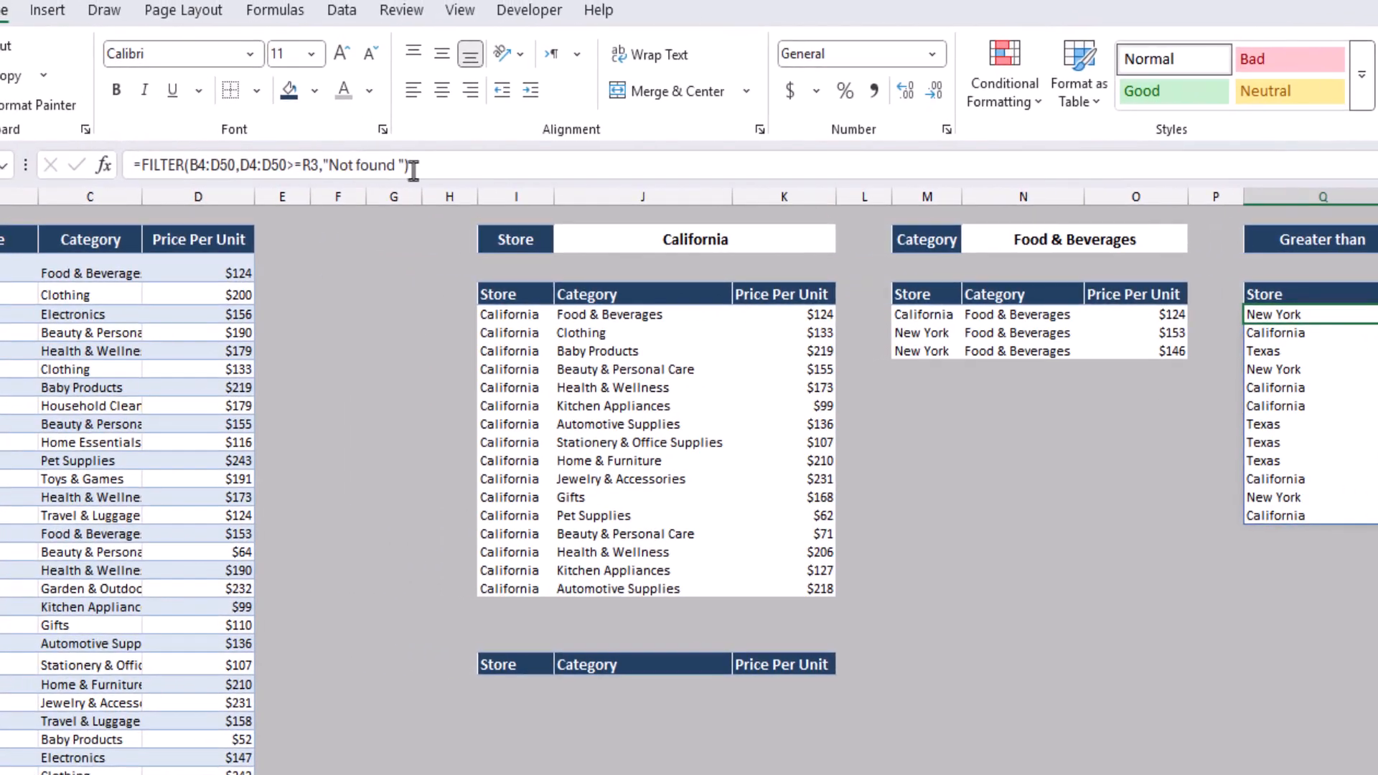
click(362, 165)
drag(363, 165, 40, 163)
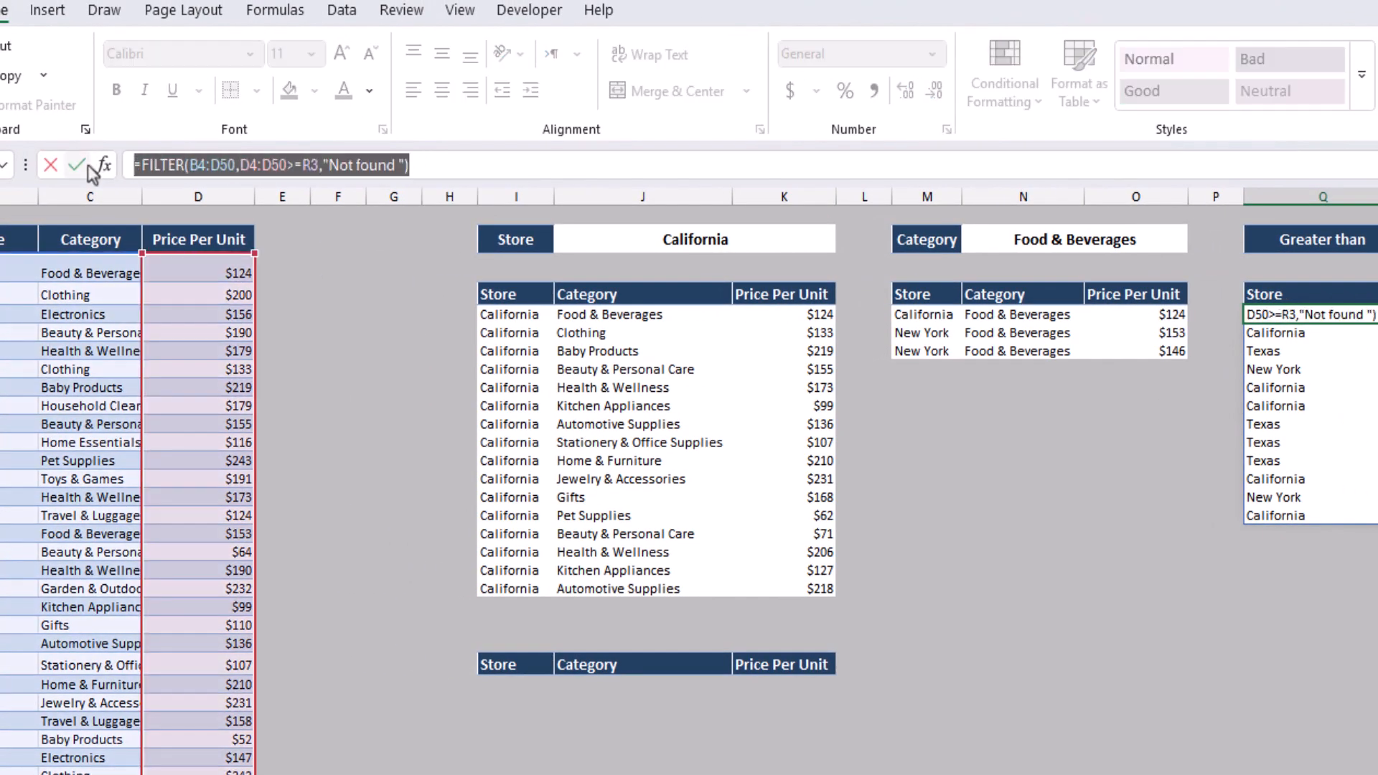
key(Escape)
click(1224, 146)
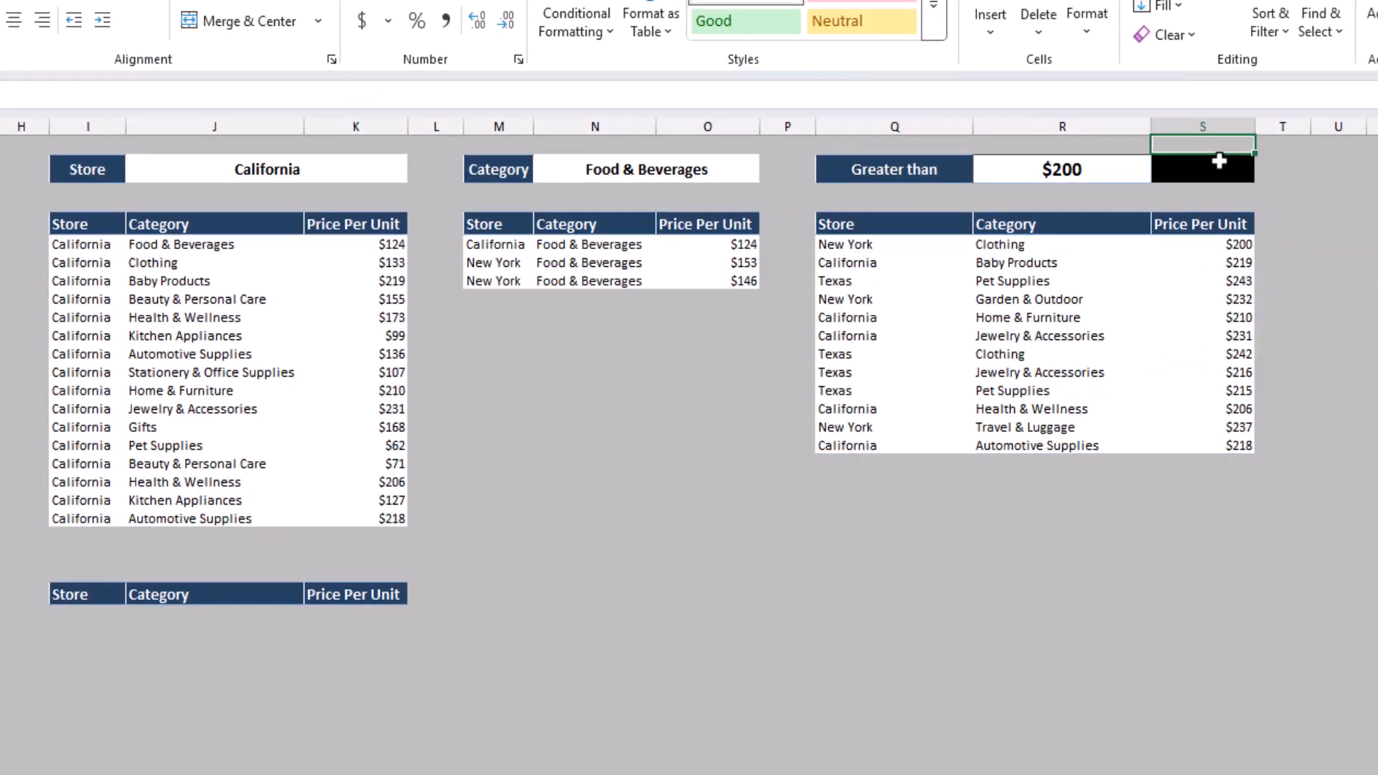
click(1220, 163)
click(191, 148)
key(ctrl+v)
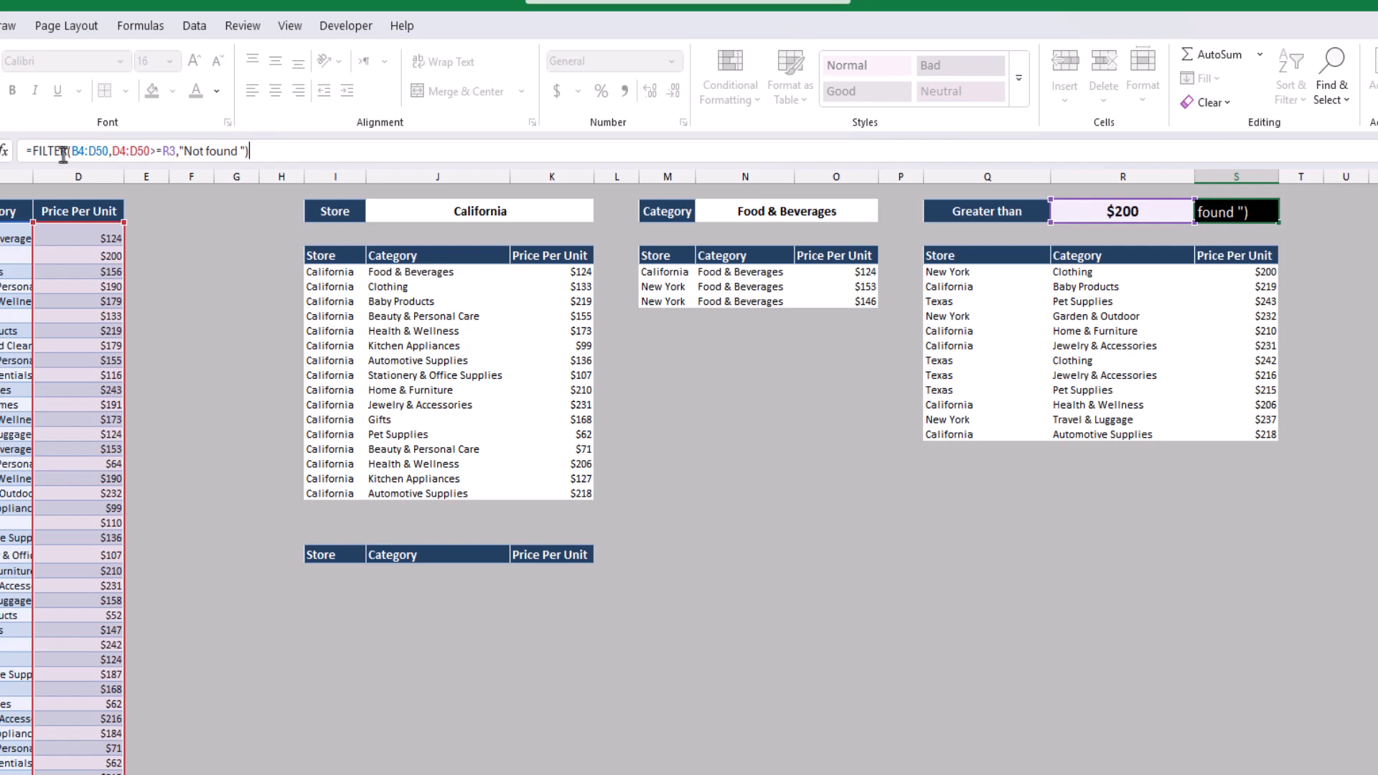
Wrap the FILTER formula in S3 in COUNT and compare it with the rows listed in the Greater than results
click(31, 151)
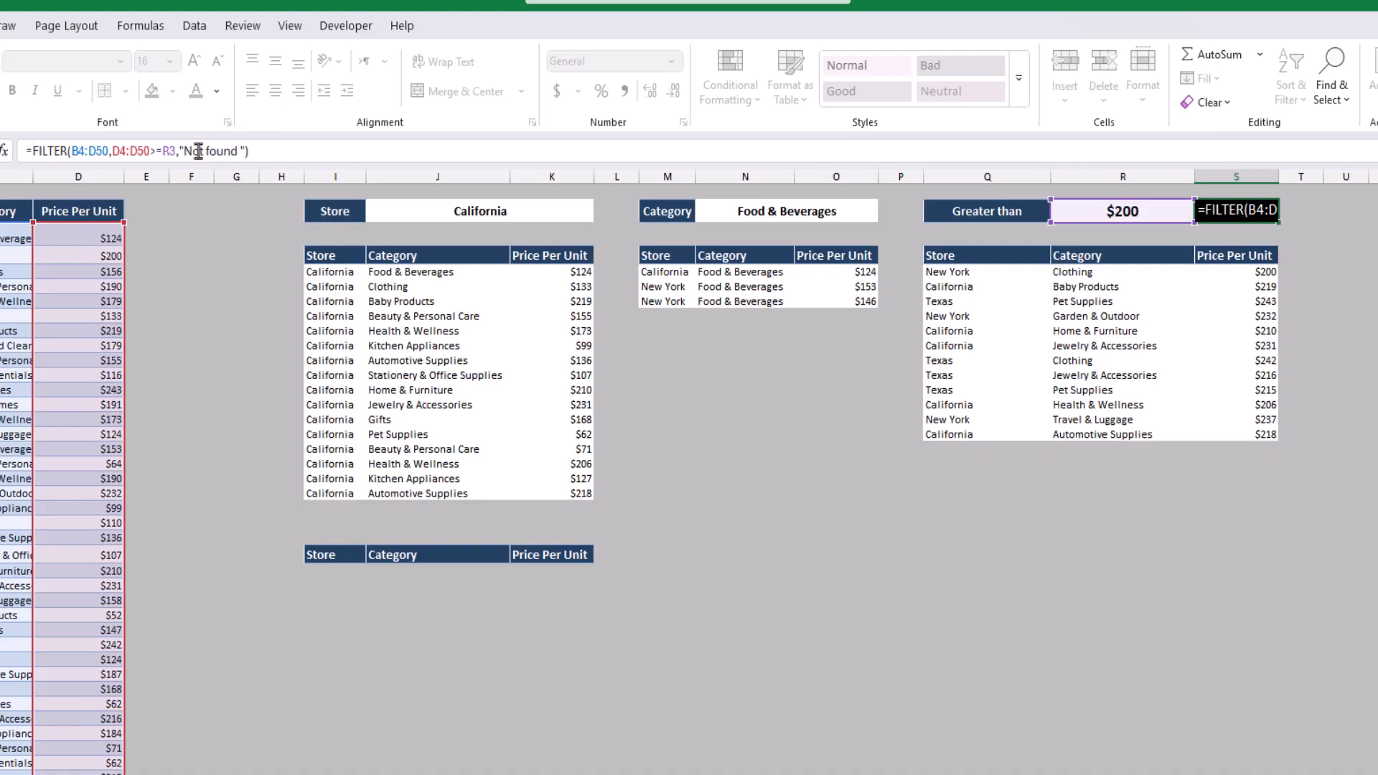
text(COUNT()
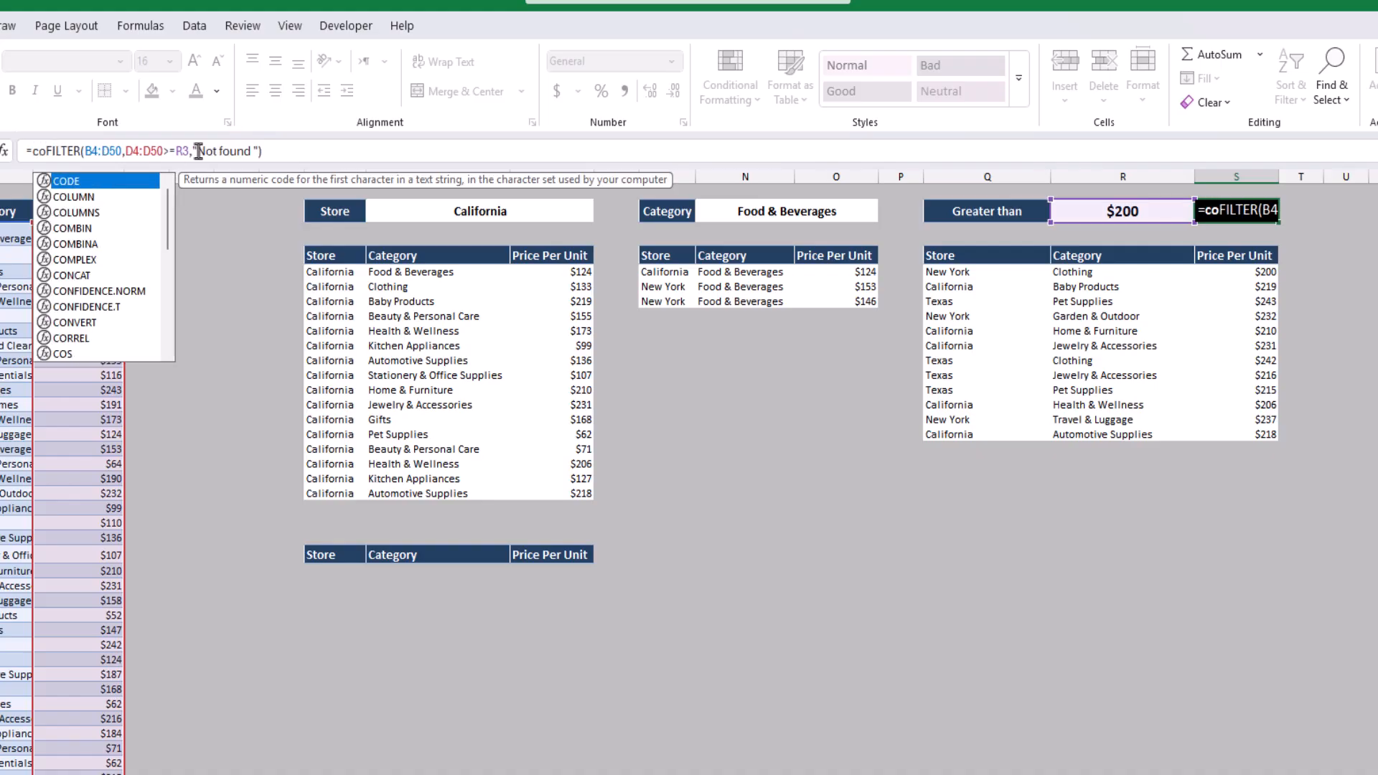
click(319, 151)
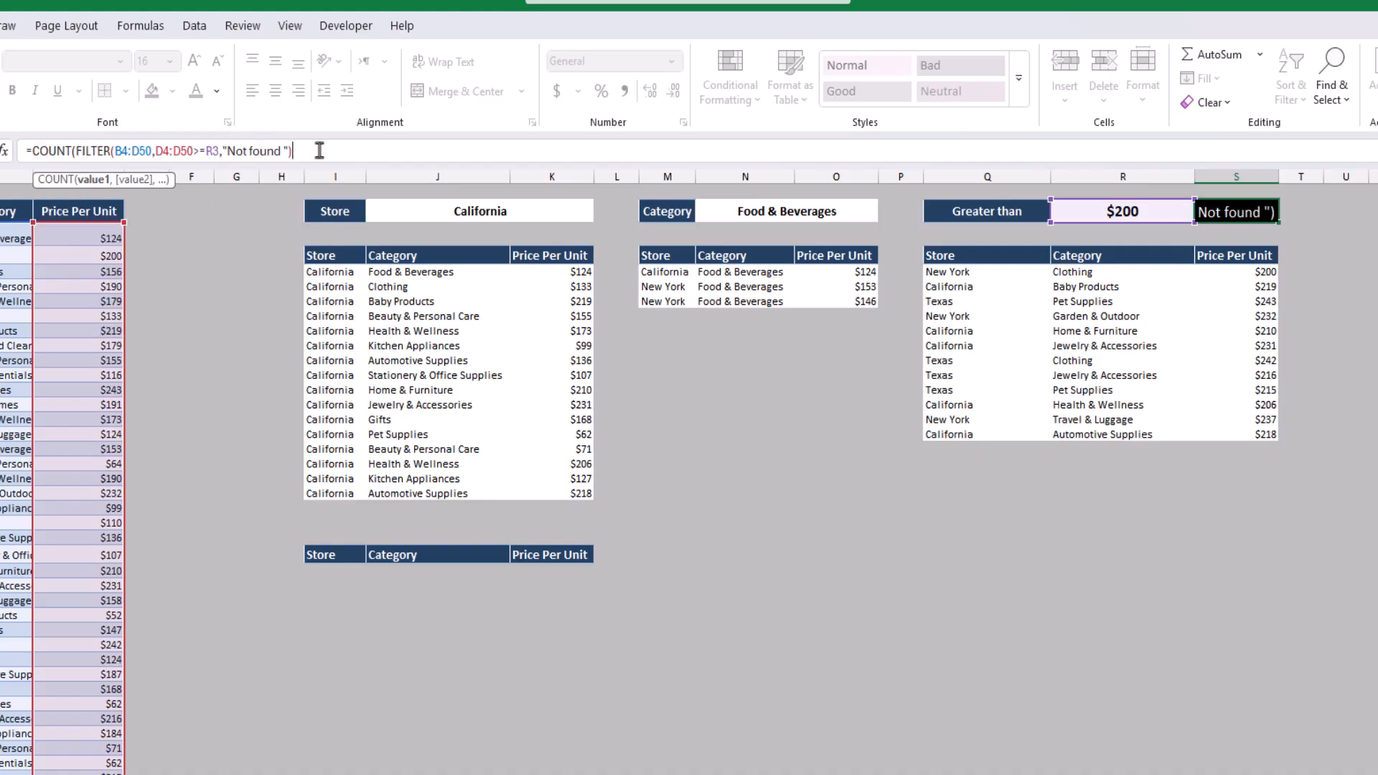
text())
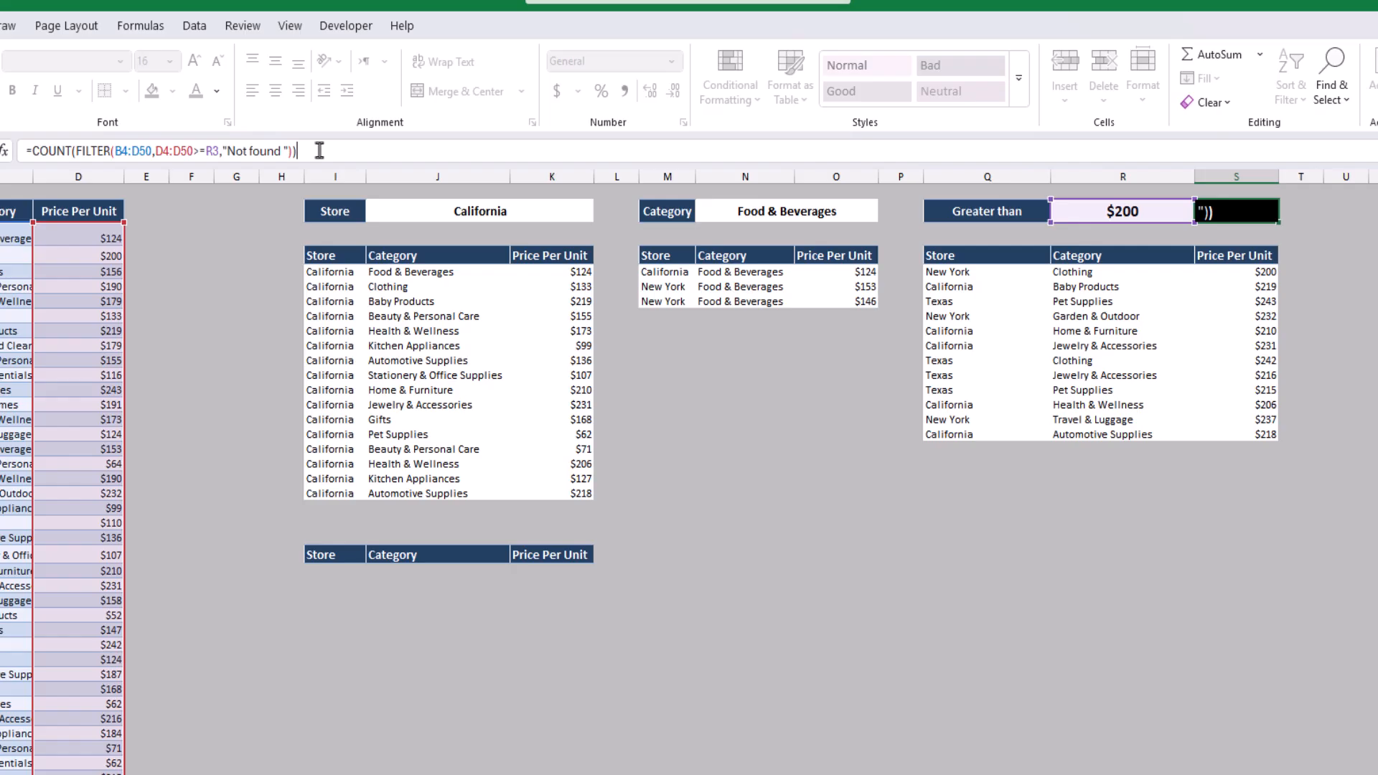
key(Return)
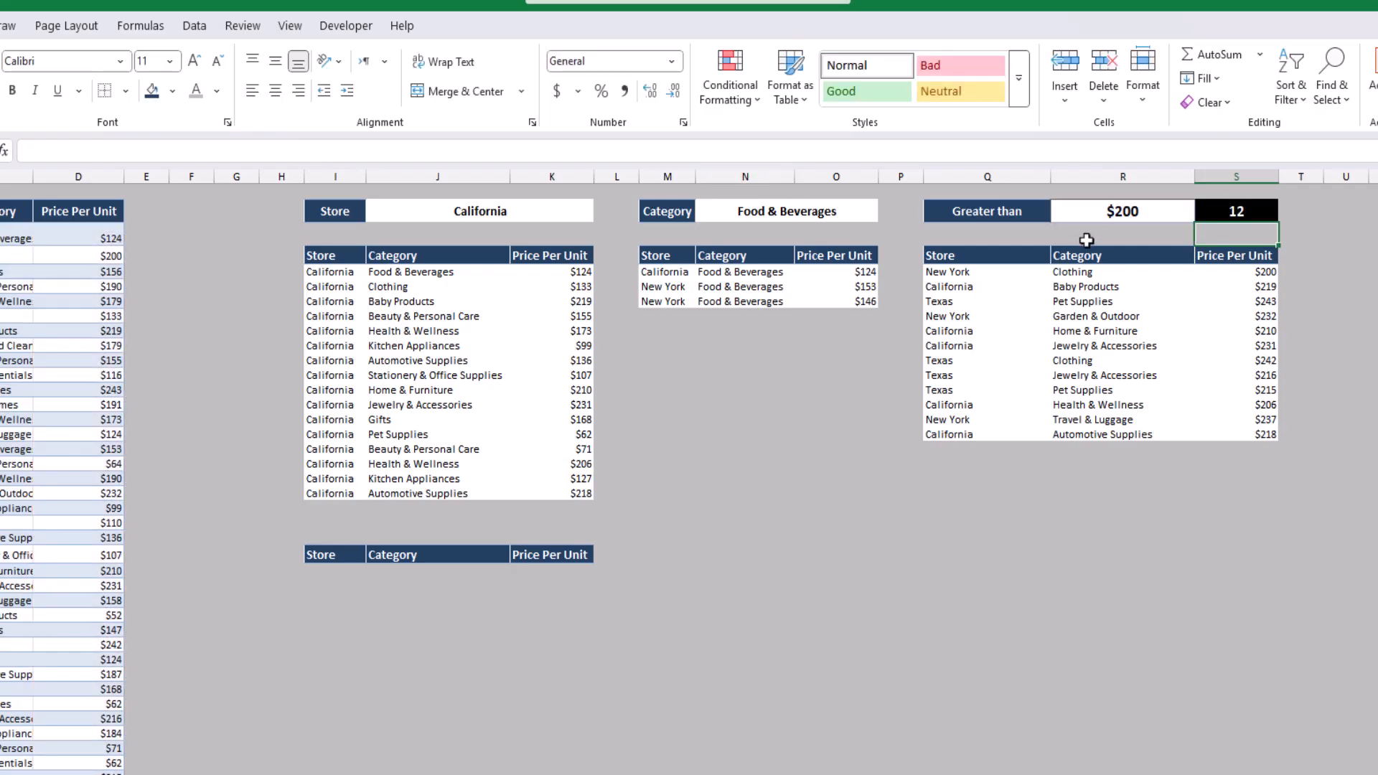
drag(948, 273, 950, 434)
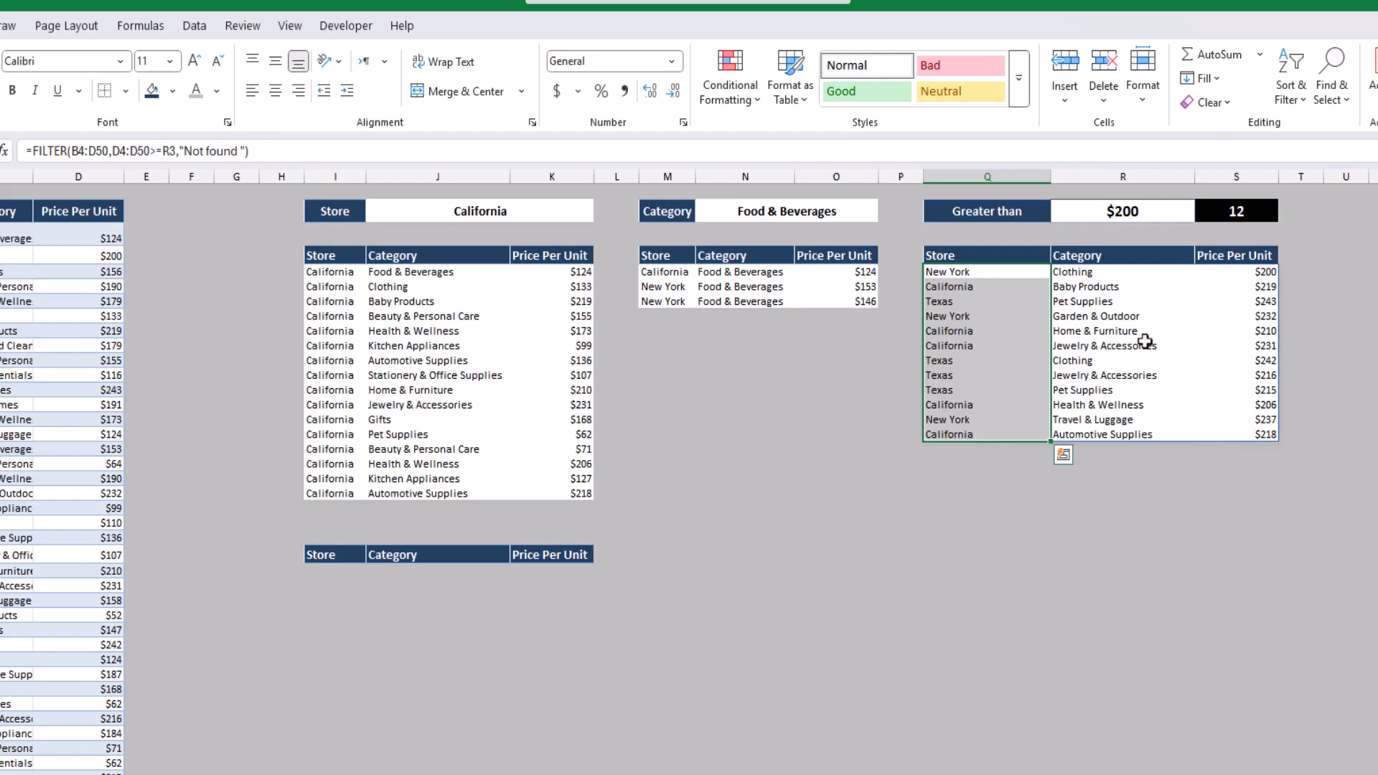
Test the price filter and its count by setting R3 to 250 and then to 220
click(1137, 211)
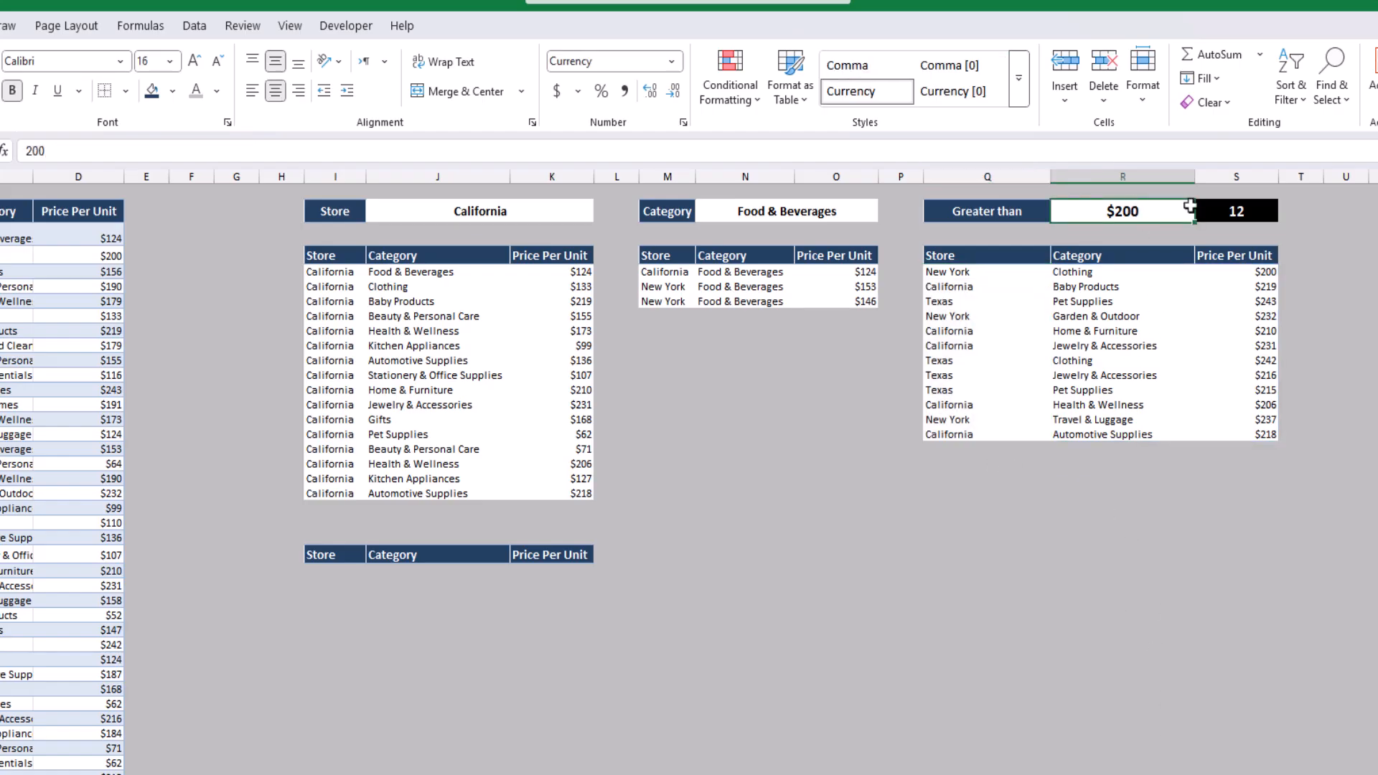
text(250)
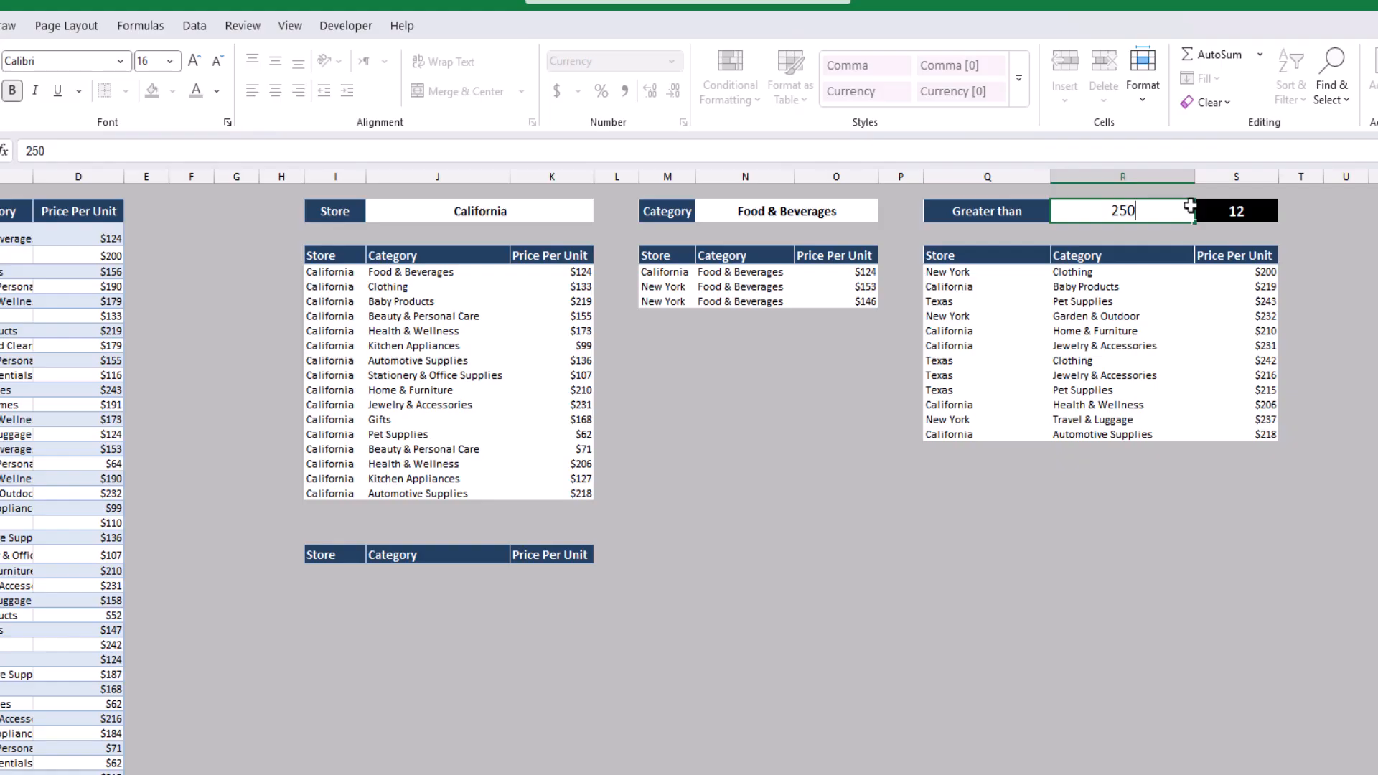
key(Return)
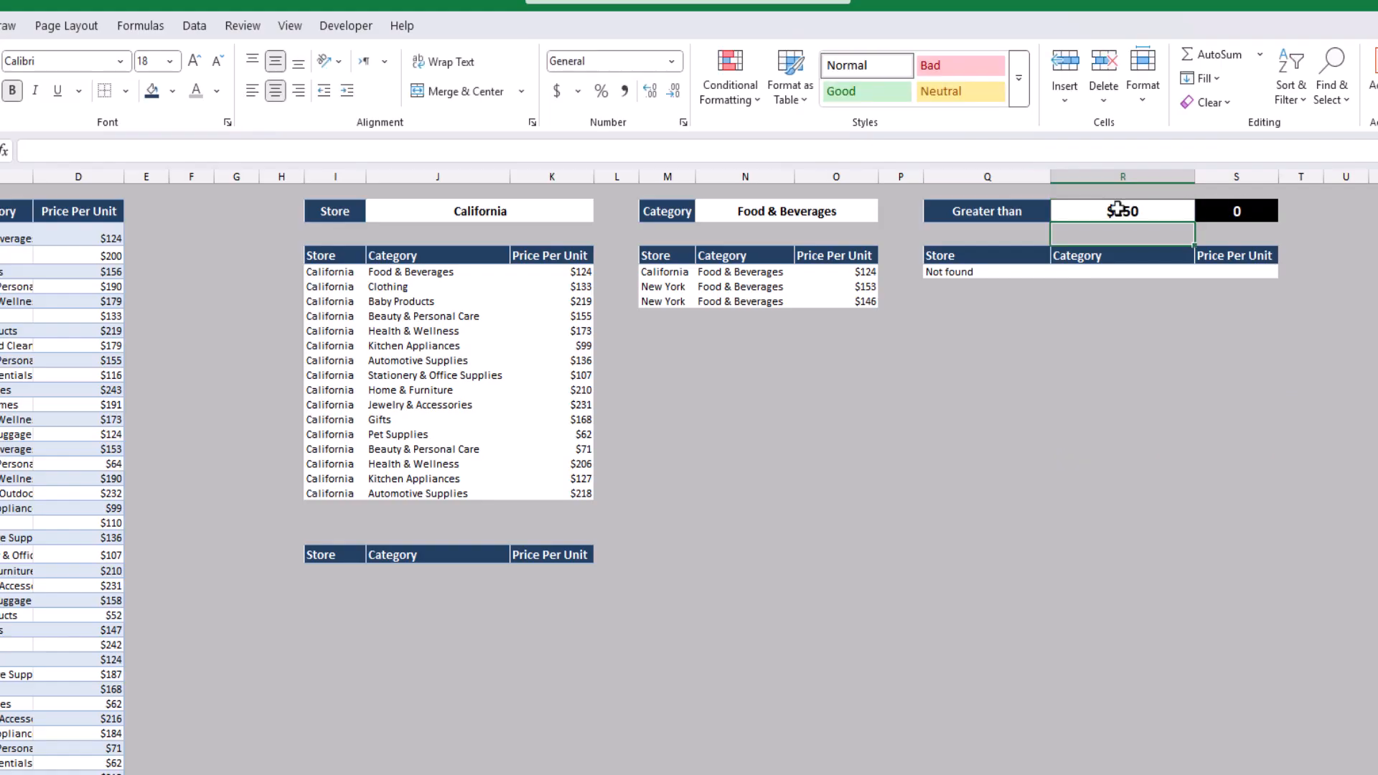
click(1118, 209)
text(220)
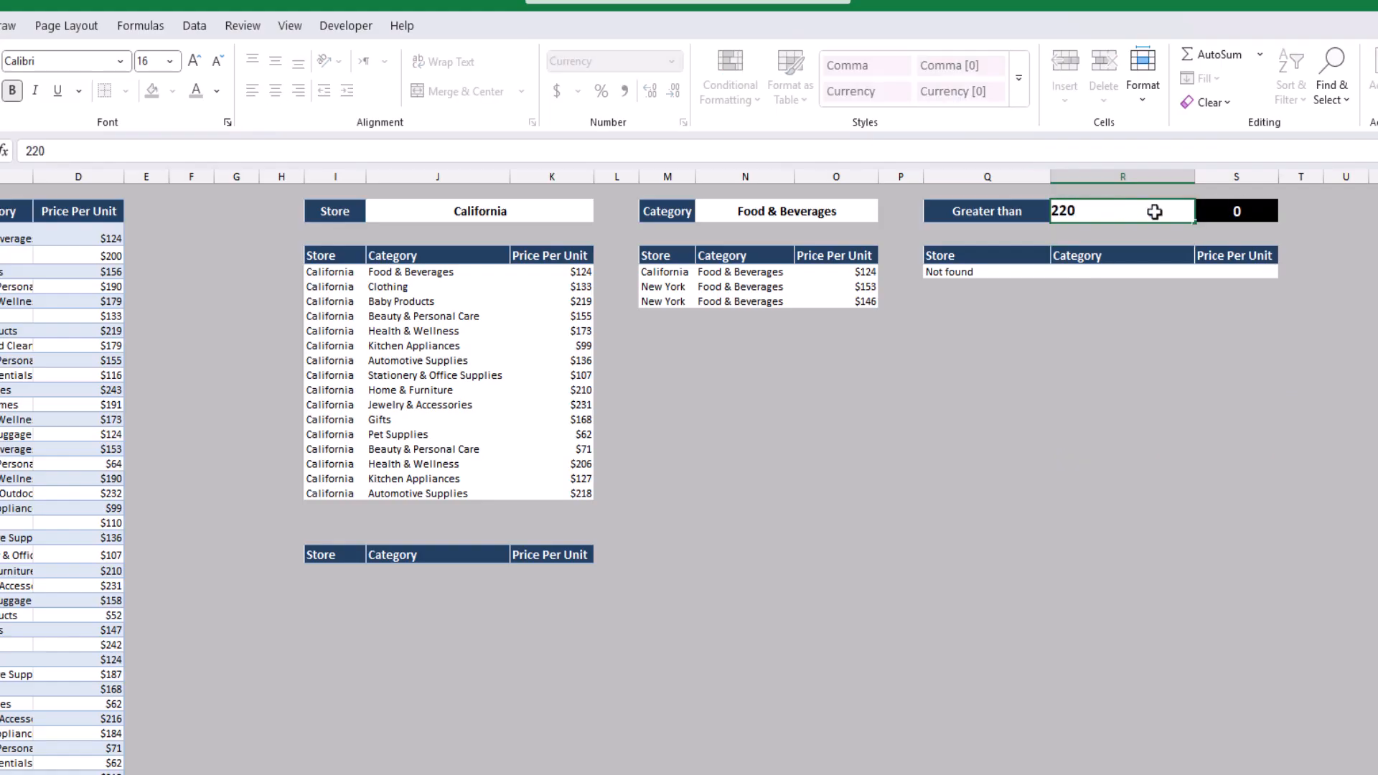
key(Return)
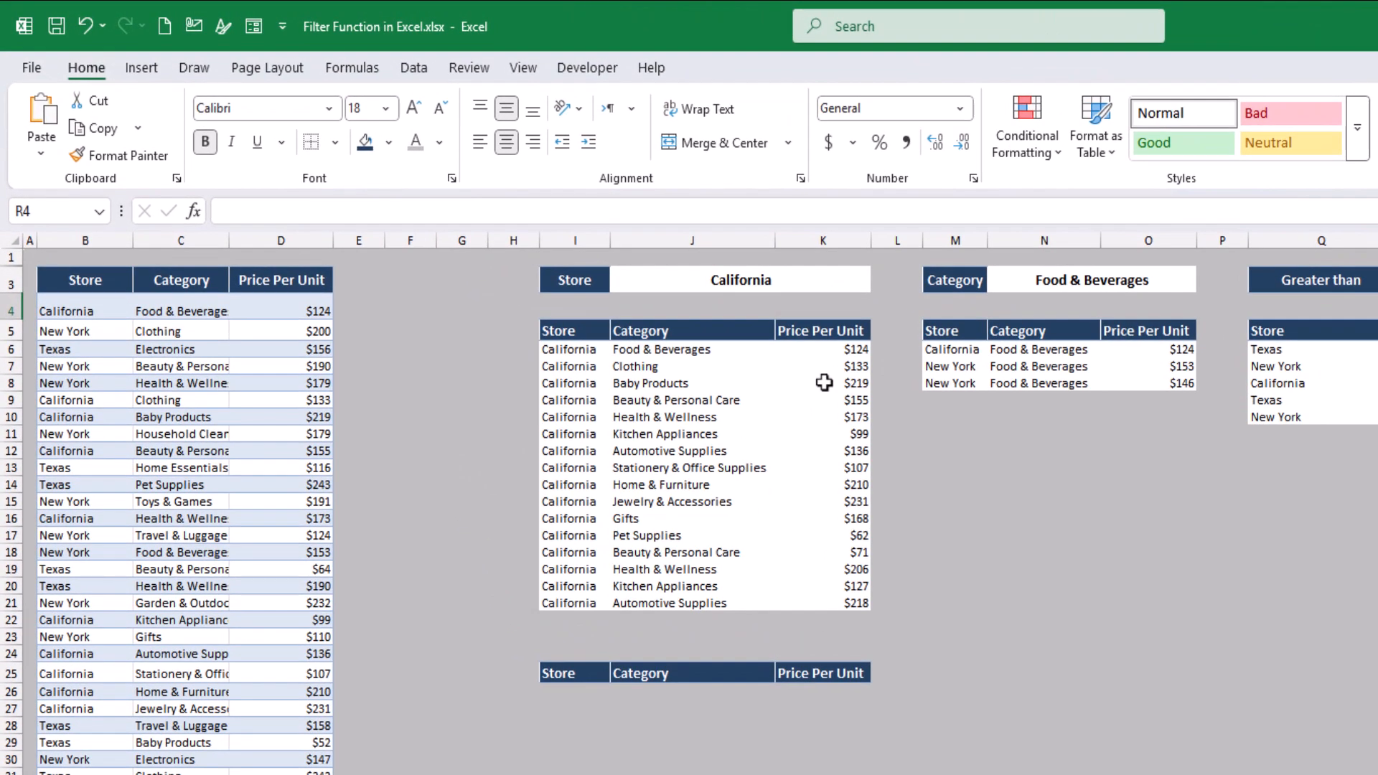
Demonstrate a blocked spill range by entering Test in I11 within the store results, and delete that entry again
click(593, 434)
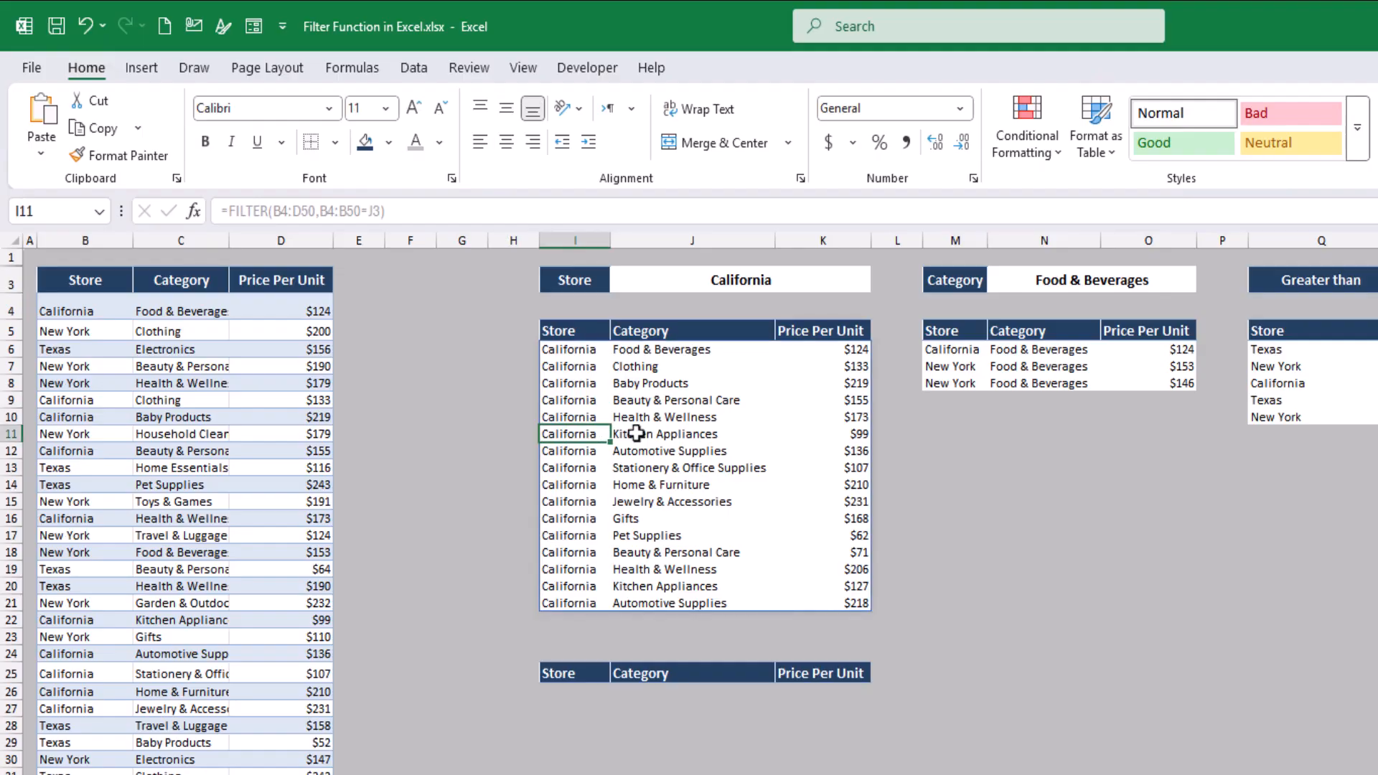
text(Test)
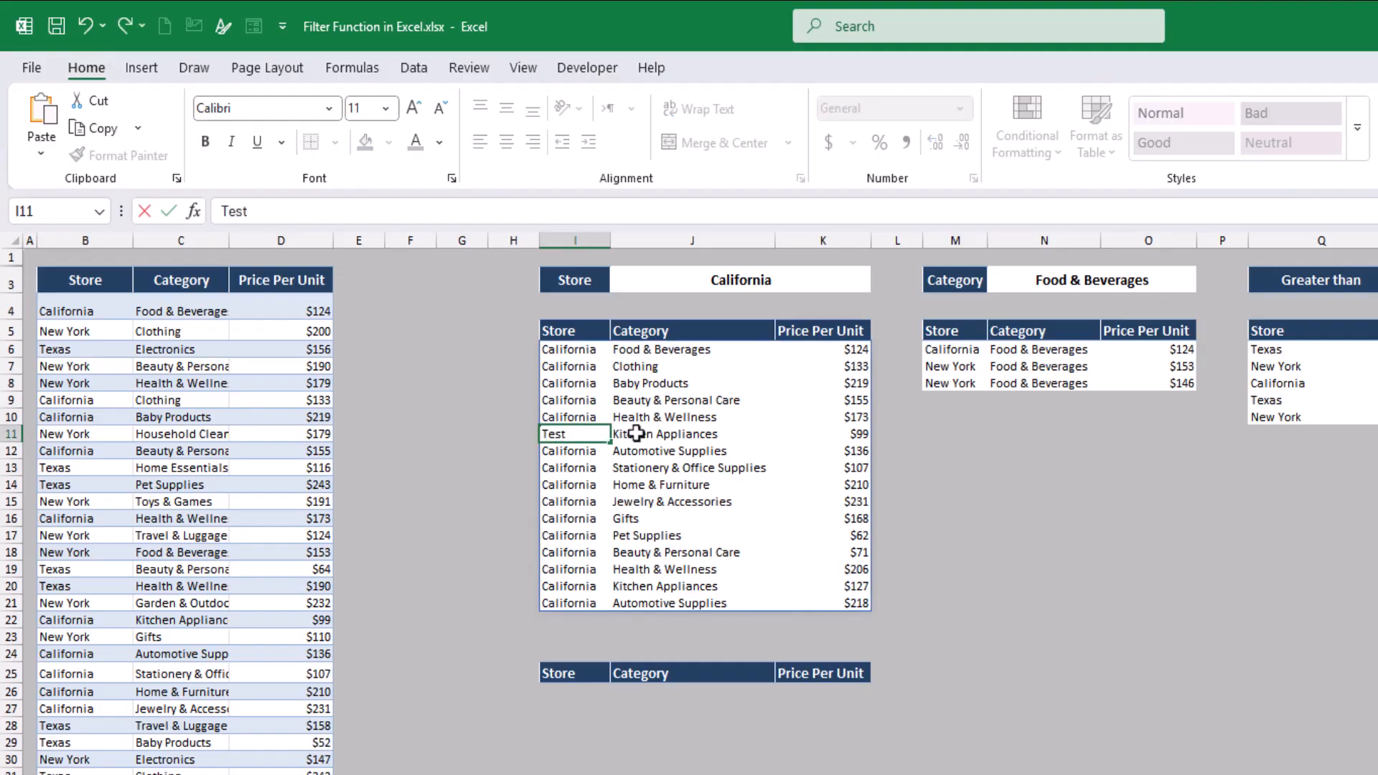
key(Return)
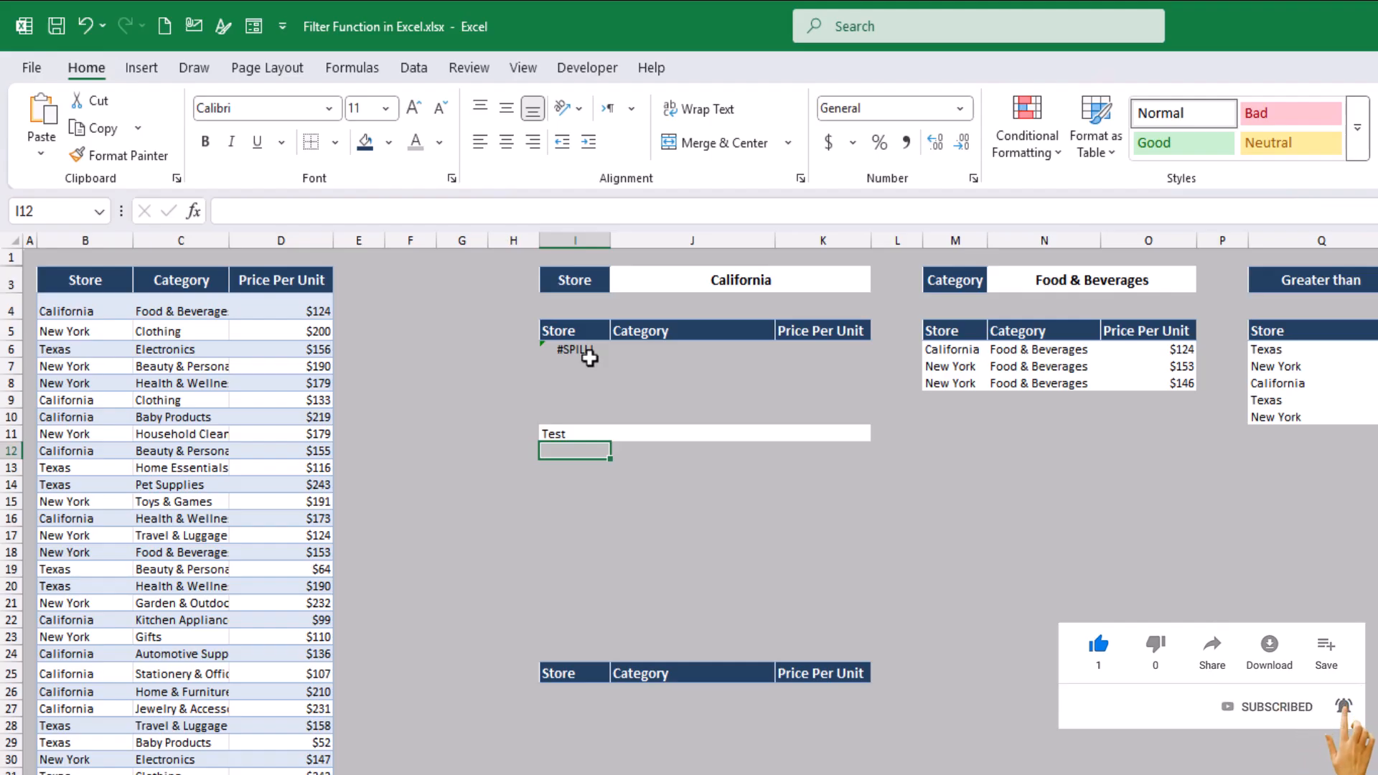
key(Up)
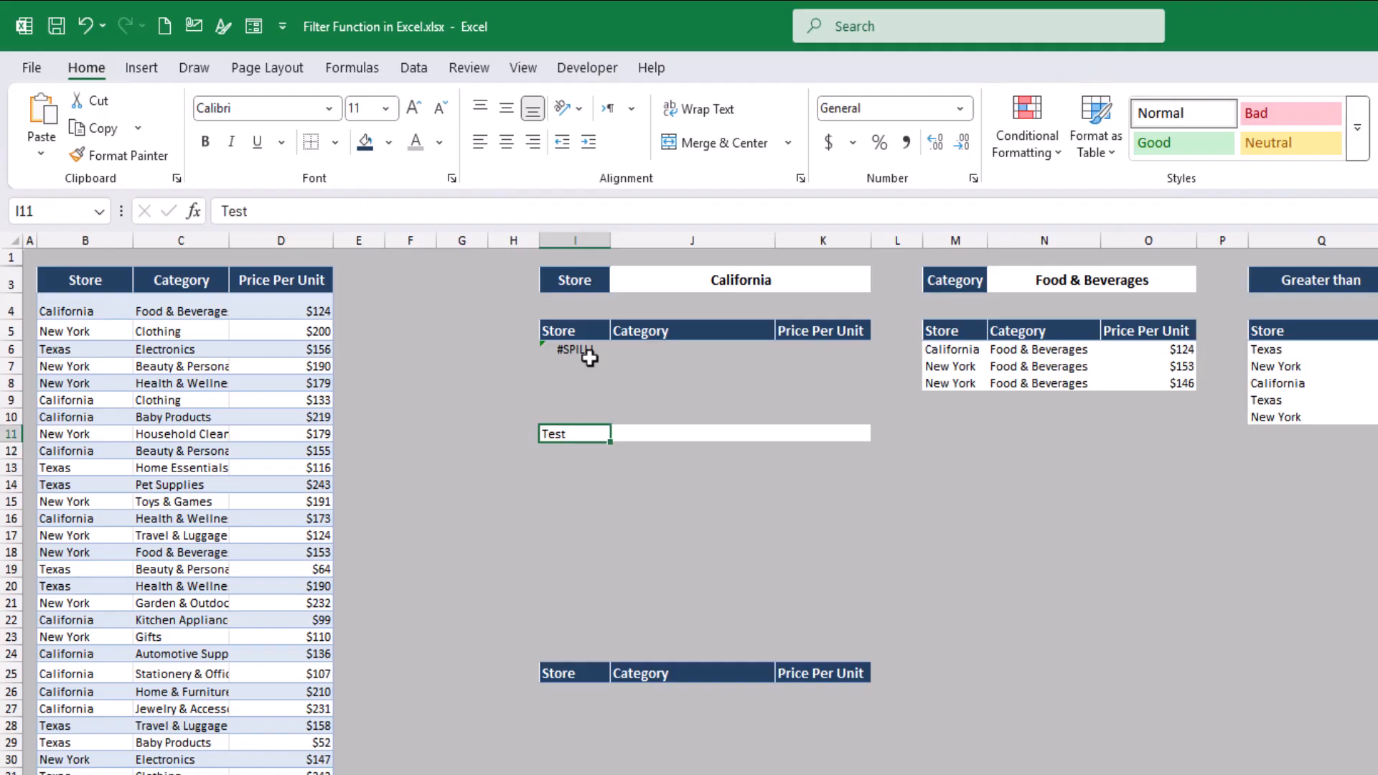
key(Delete)
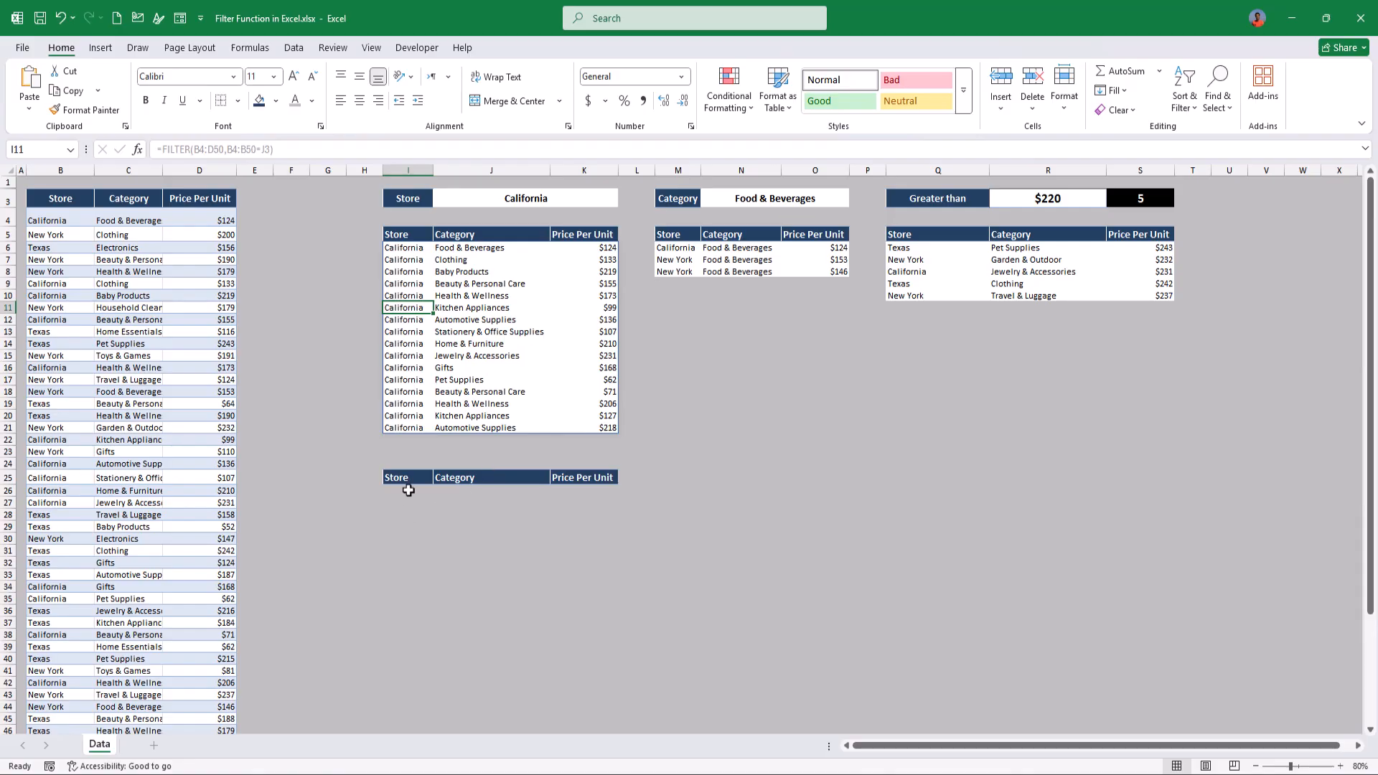
Start a FILTER formula in I26, under the lower Store header, with B4:D50 as the array
click(406, 490)
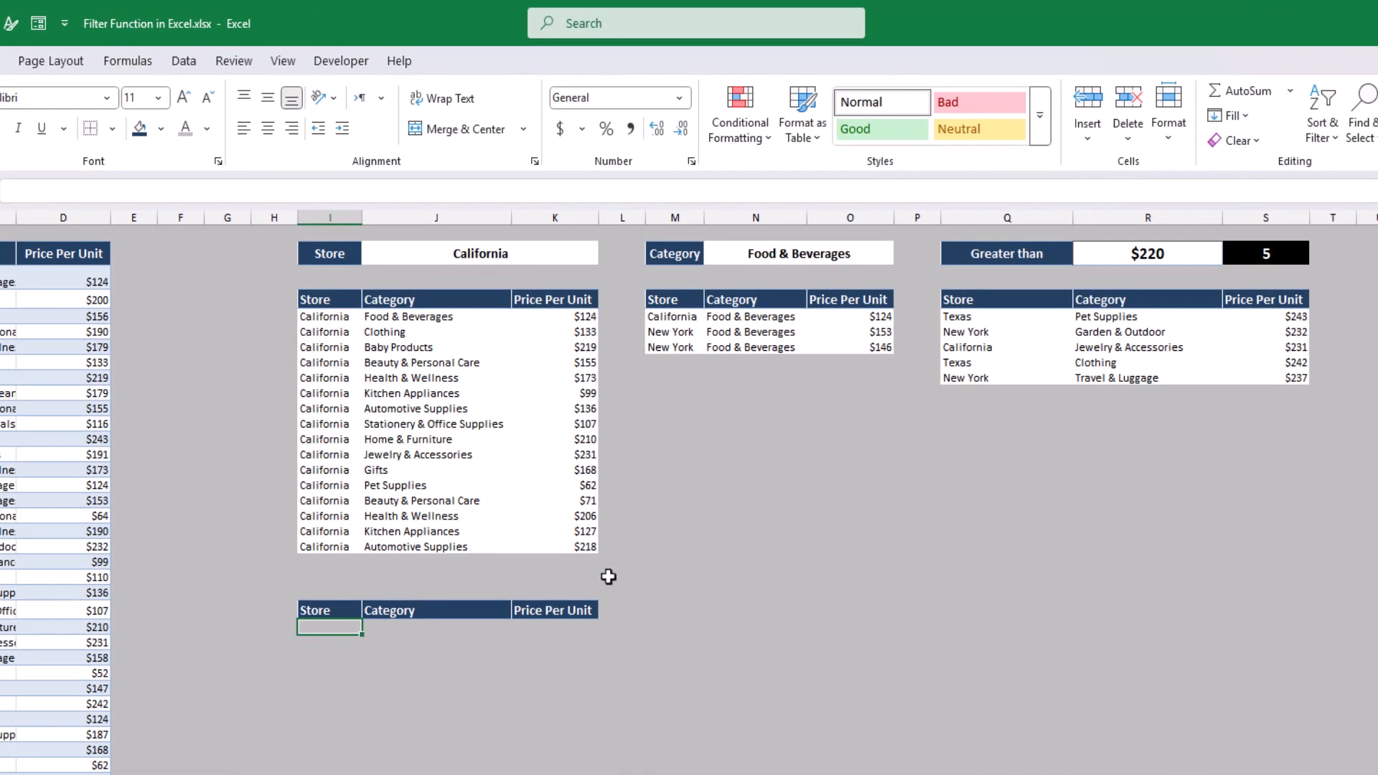
text(=FILTER()
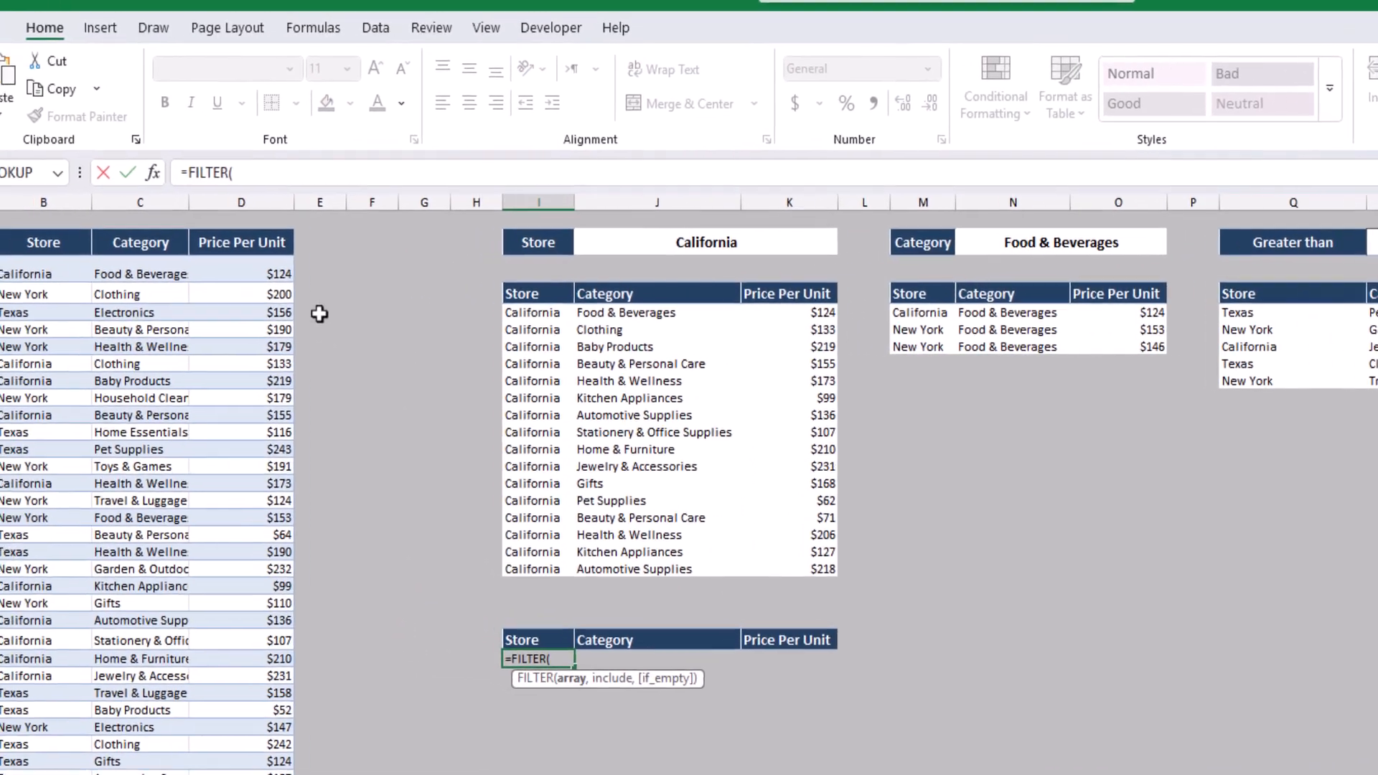
click(42, 275)
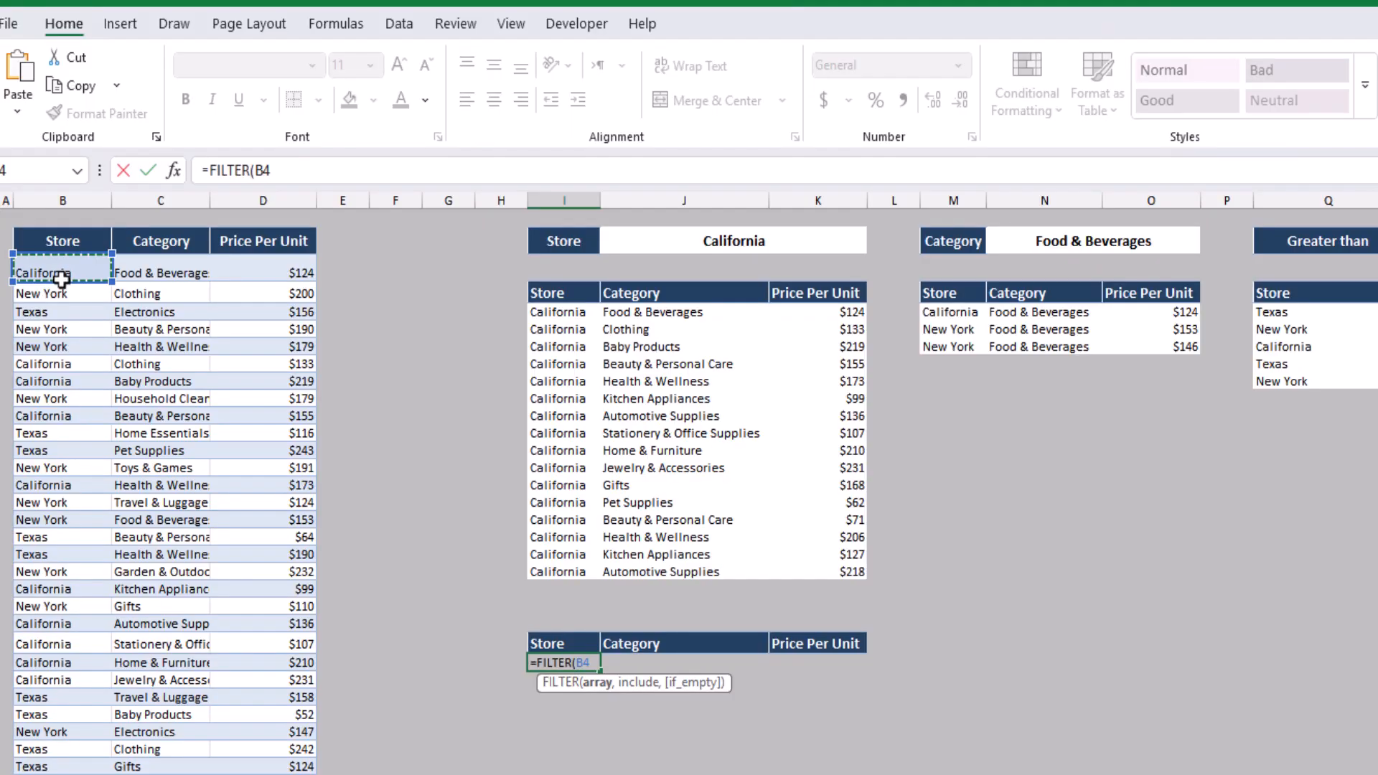
key(ctrl+shift+Right)
key(ctrl+shift+Down)
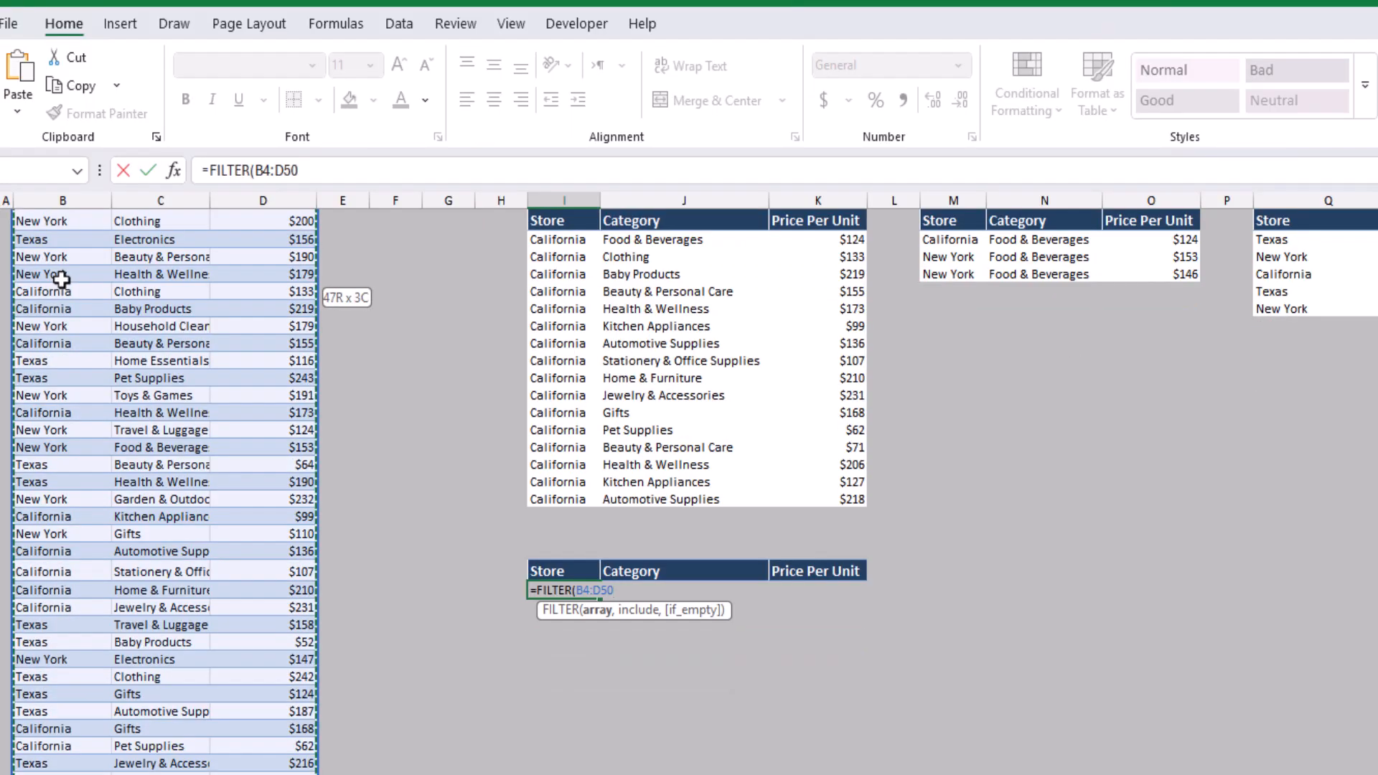
text(,)
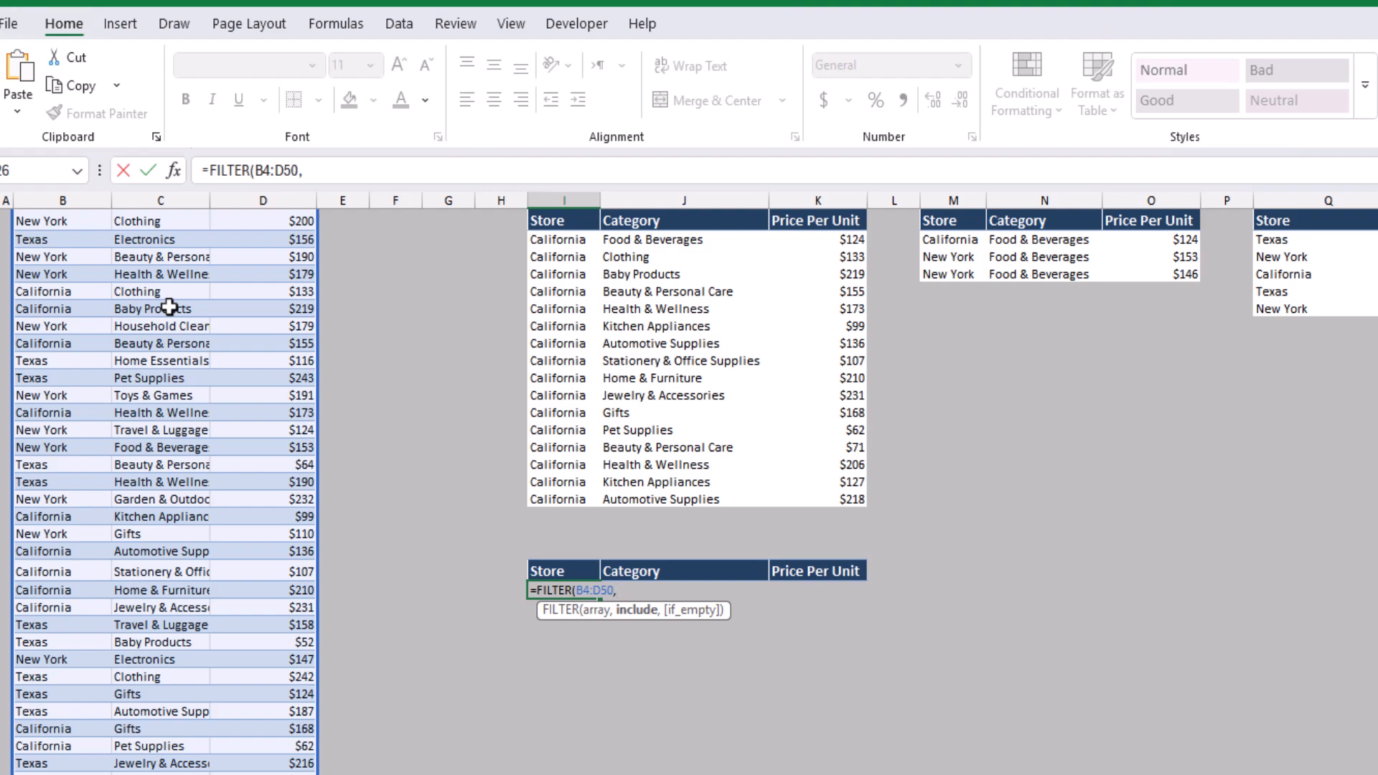
Add the store condition B4:B50=J3 as the include argument of the FILTER formula
scroll(294, 324, up, 2)
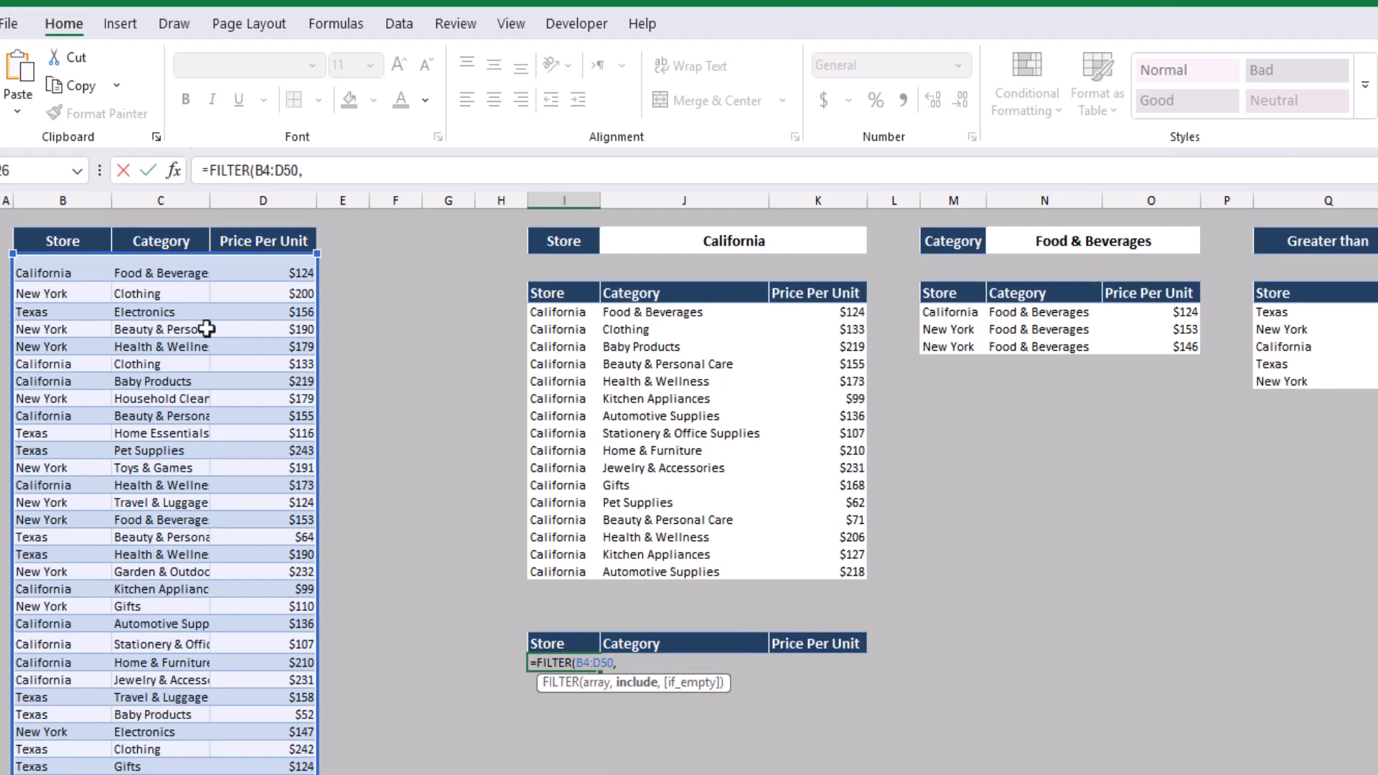
click(59, 263)
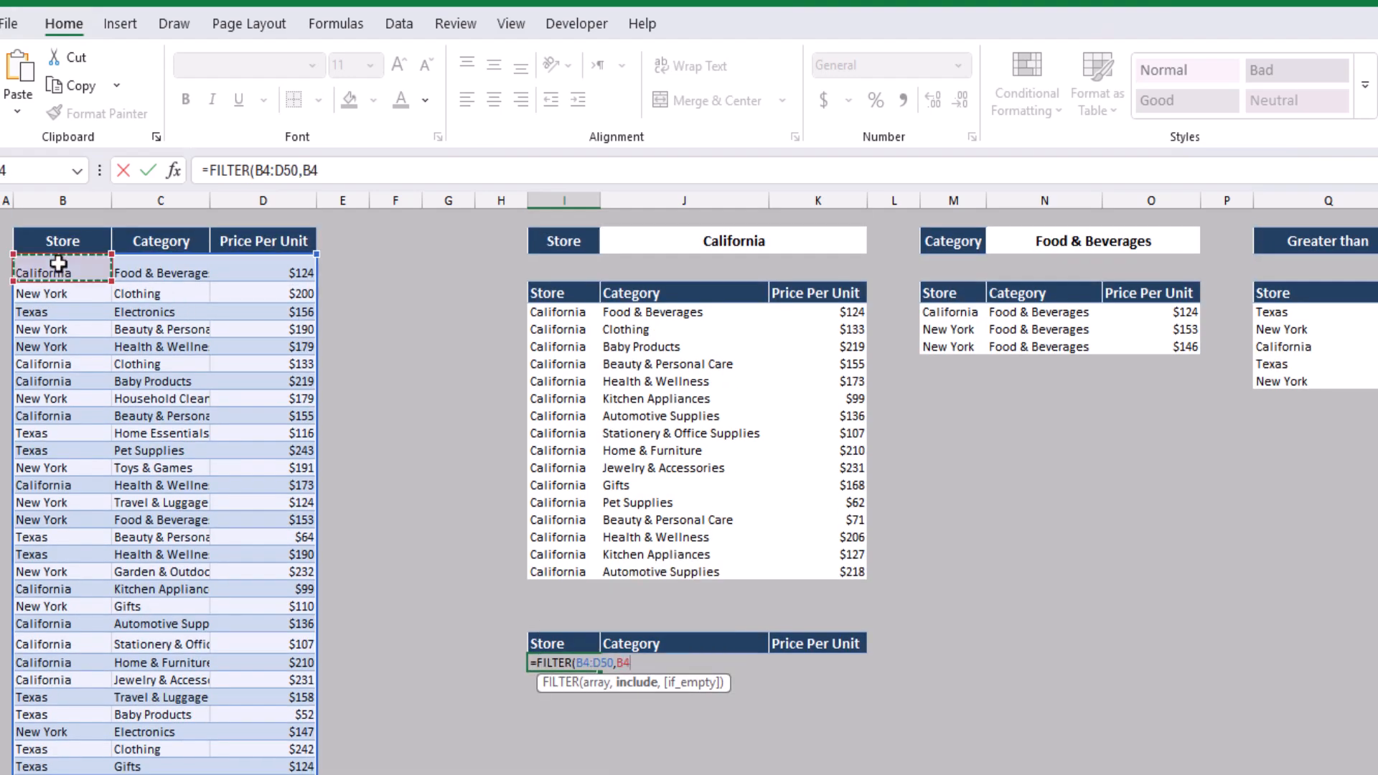
key(ctrl+shift+Down)
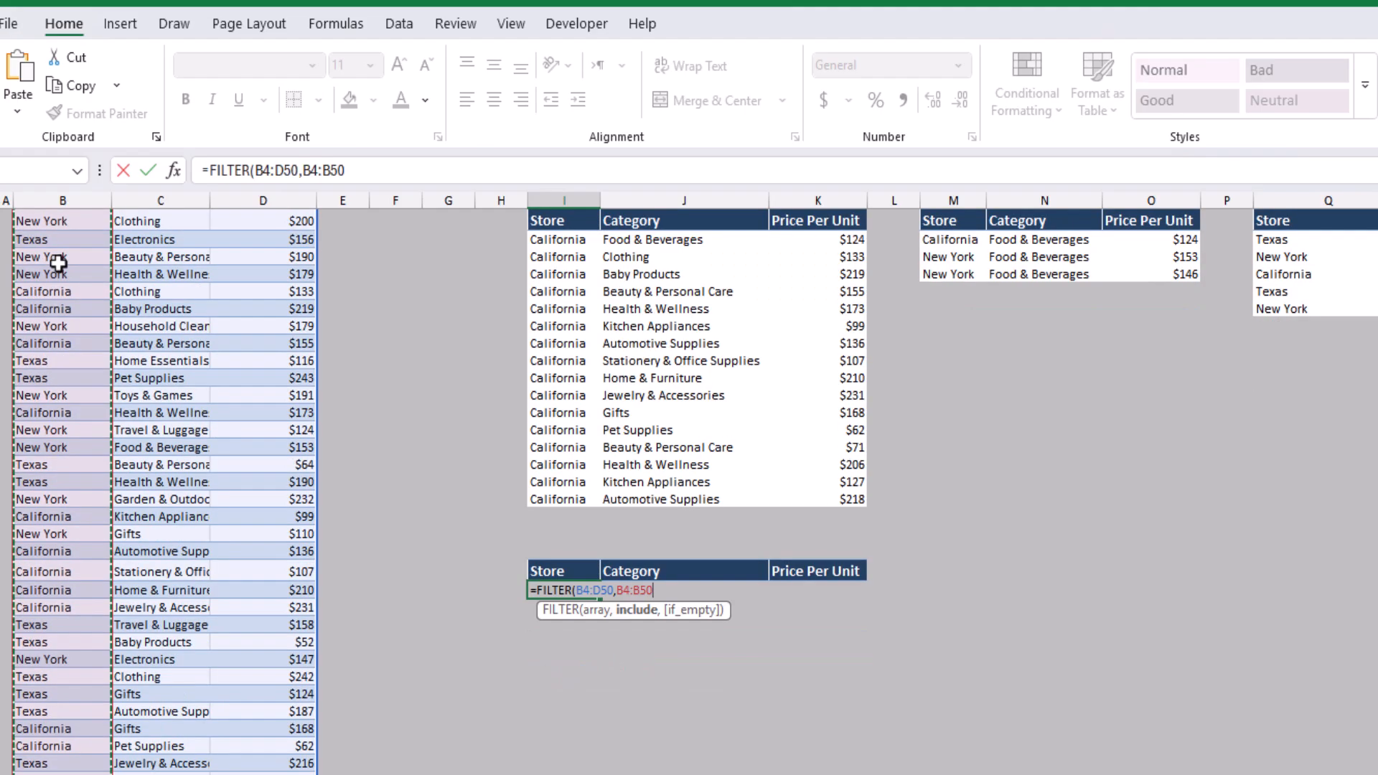
text(=)
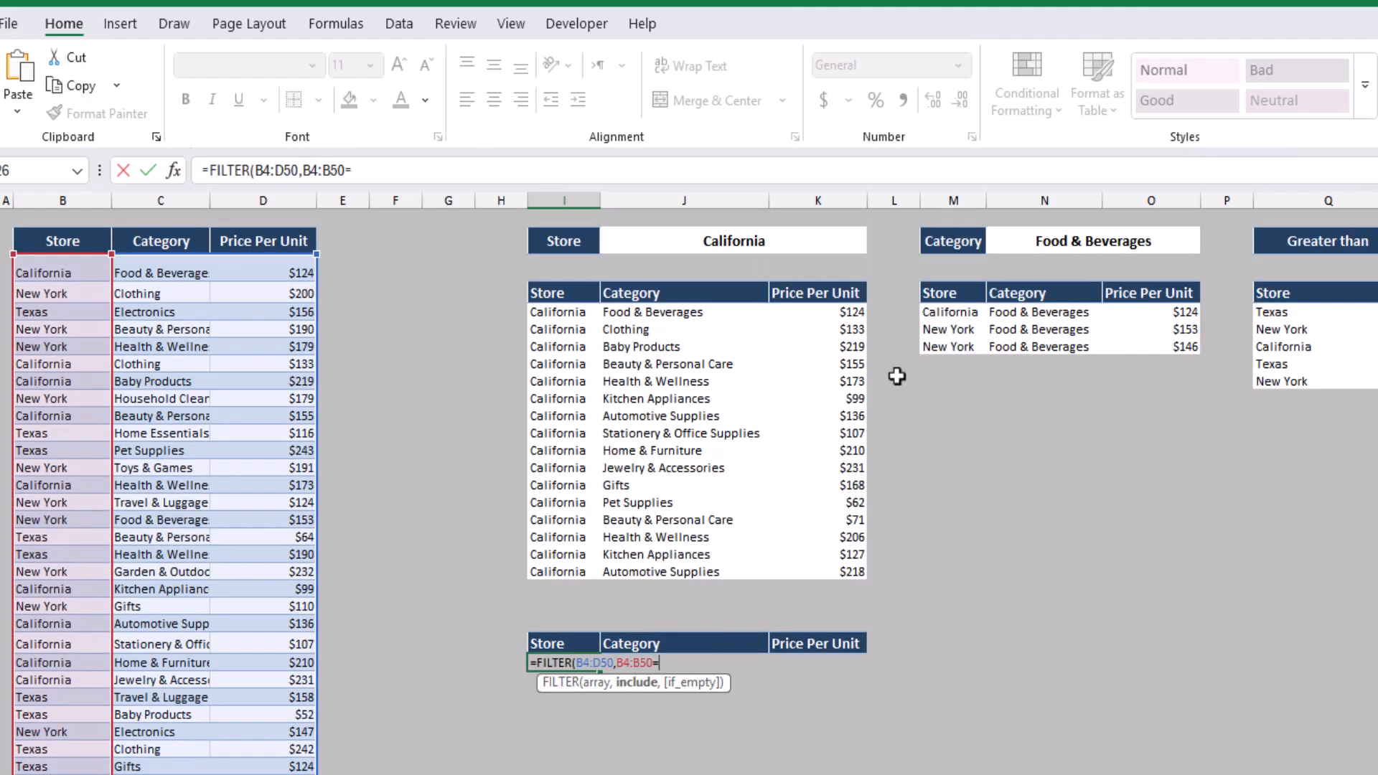
scroll(895, 375, up, 2)
click(758, 239)
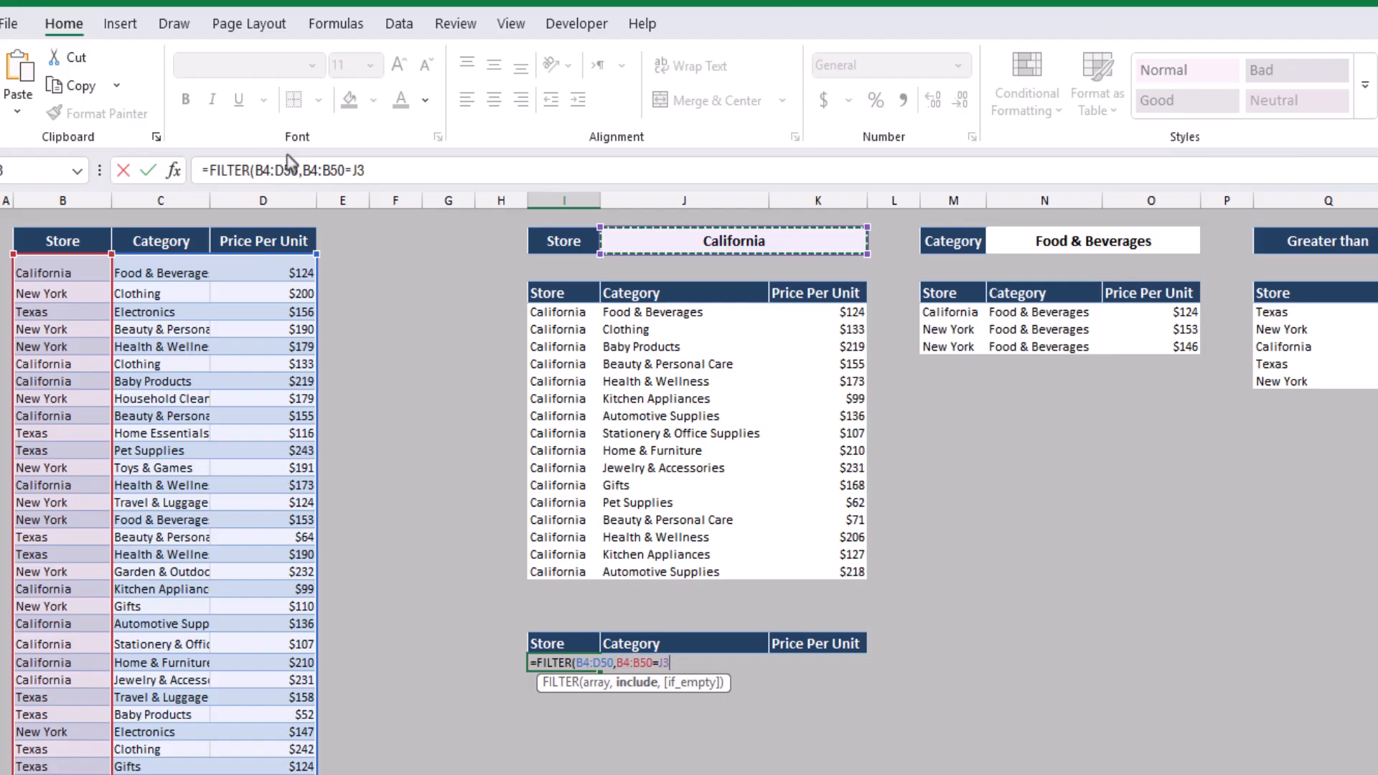
Enclose the store condition in parentheses and multiply it by a second condition, C4:C50=N3, for the category
click(302, 170)
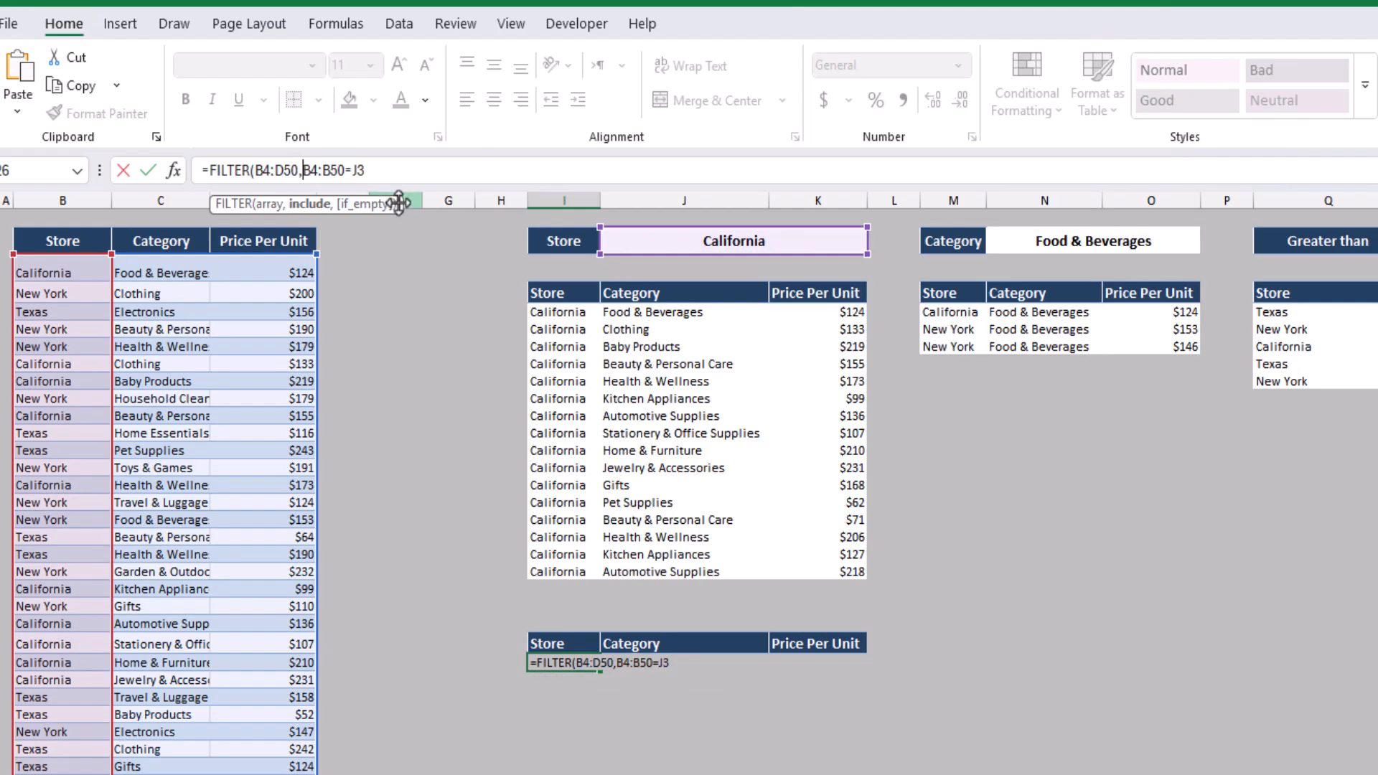
text(()
click(404, 172)
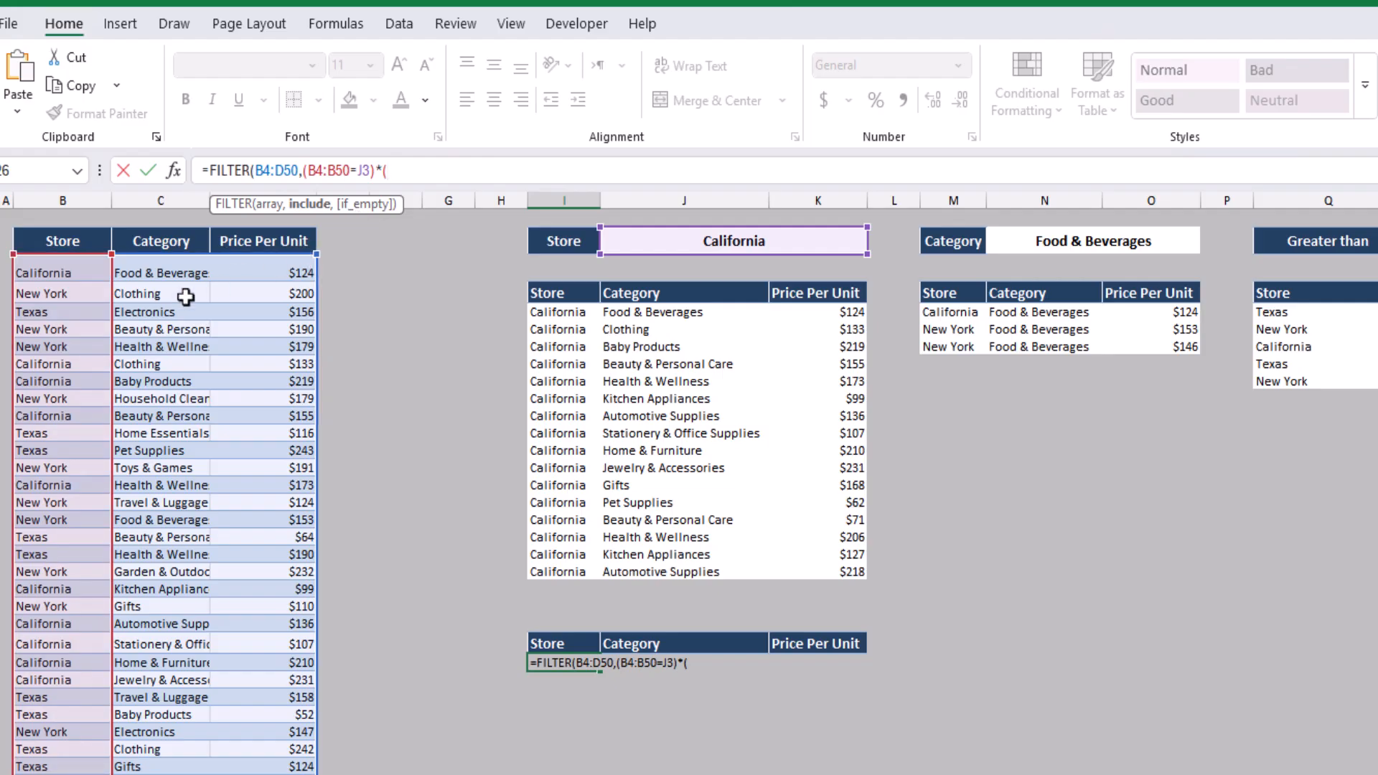
click(170, 267)
scroll(170, 267, down, 1)
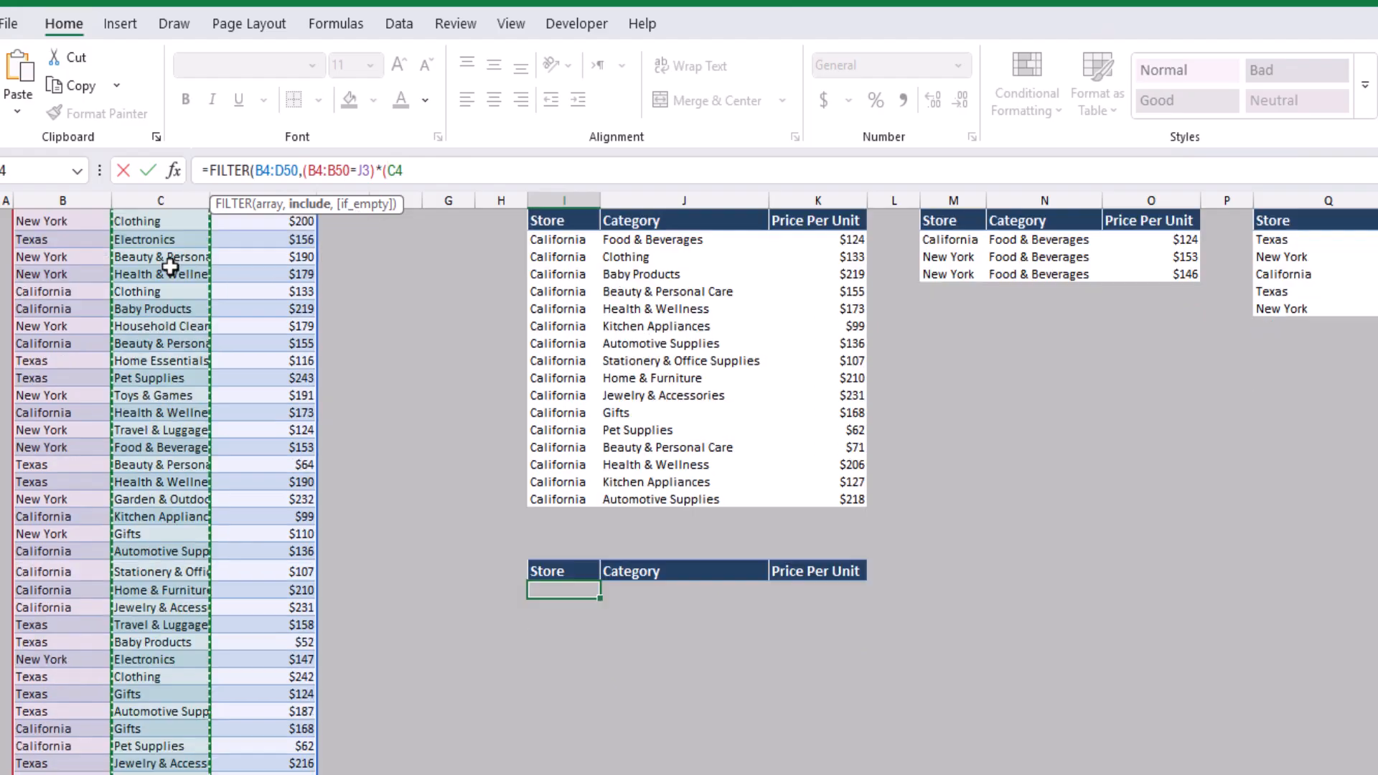
text(:C50)
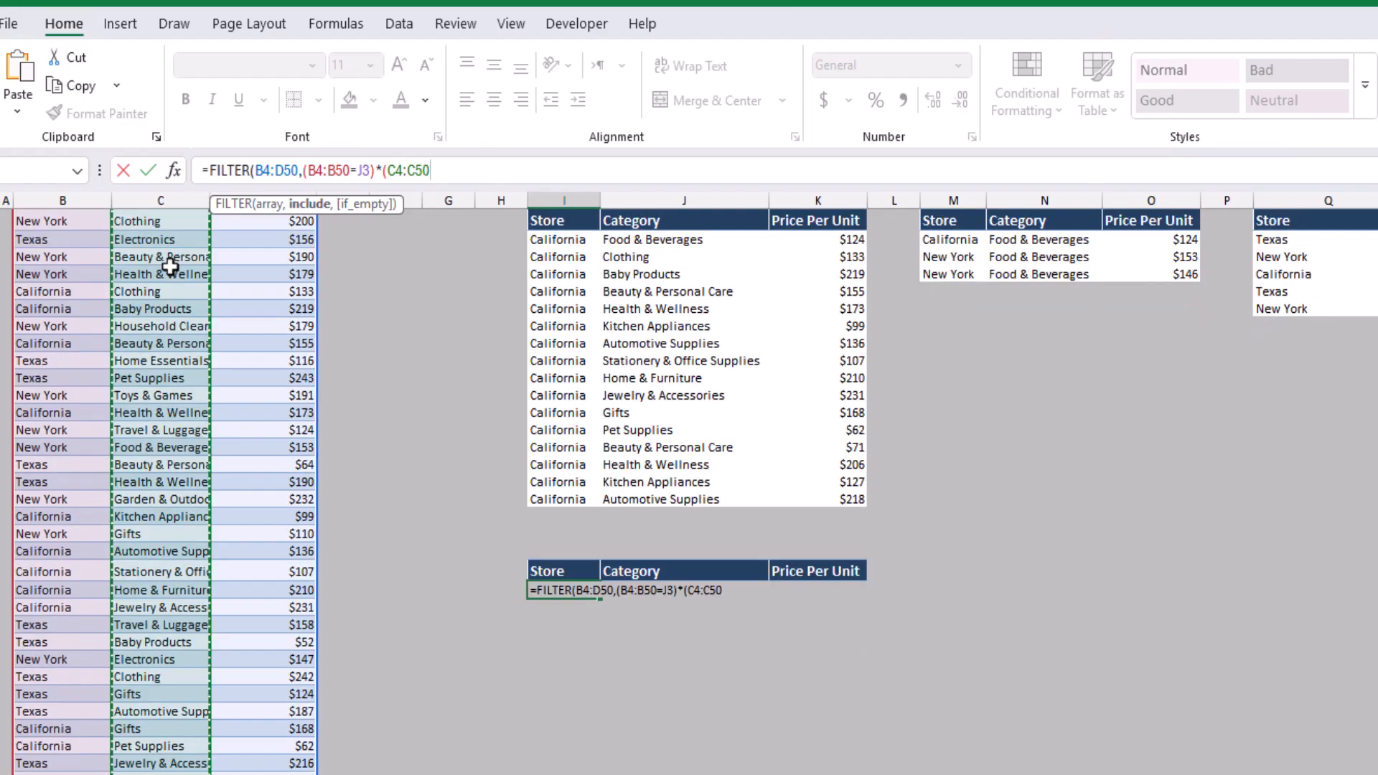
text(=)
scroll(460, 327, up, 1)
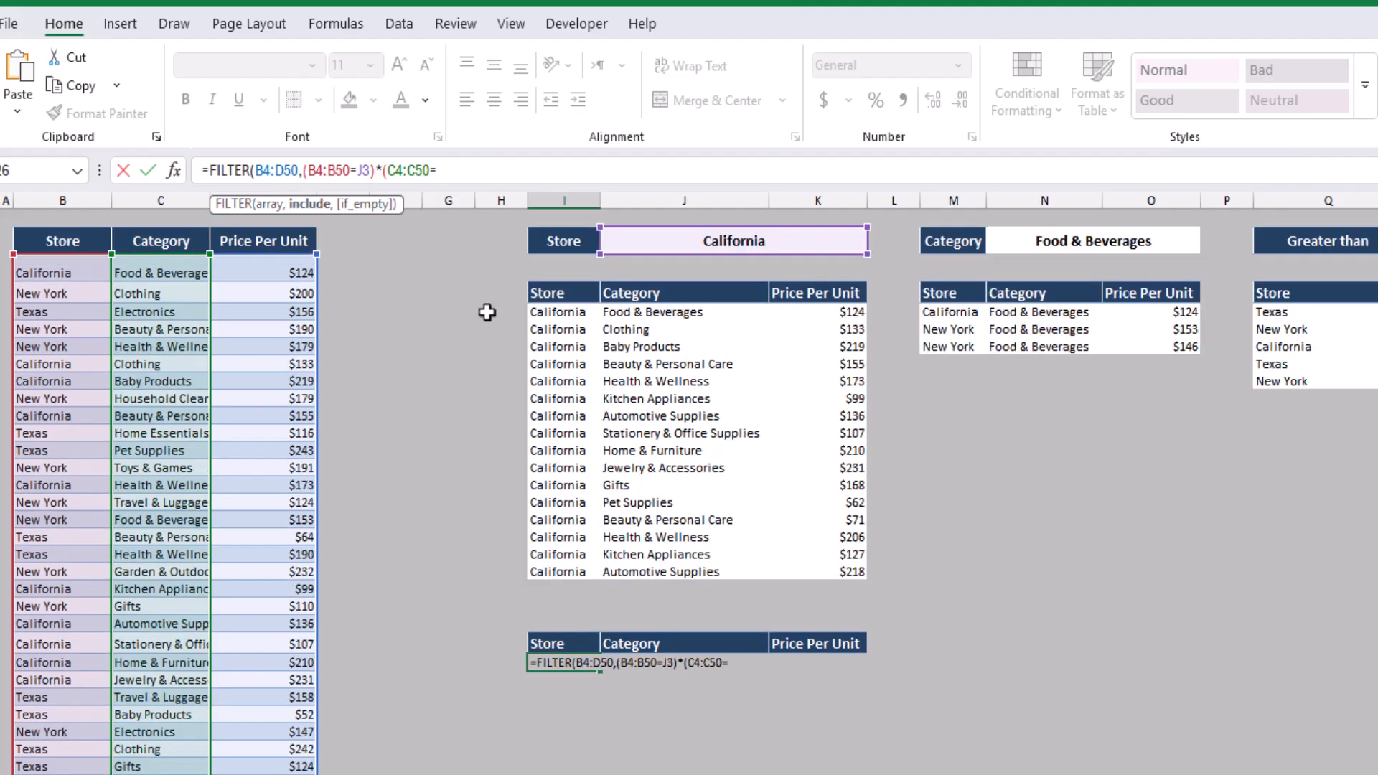
click(1040, 240)
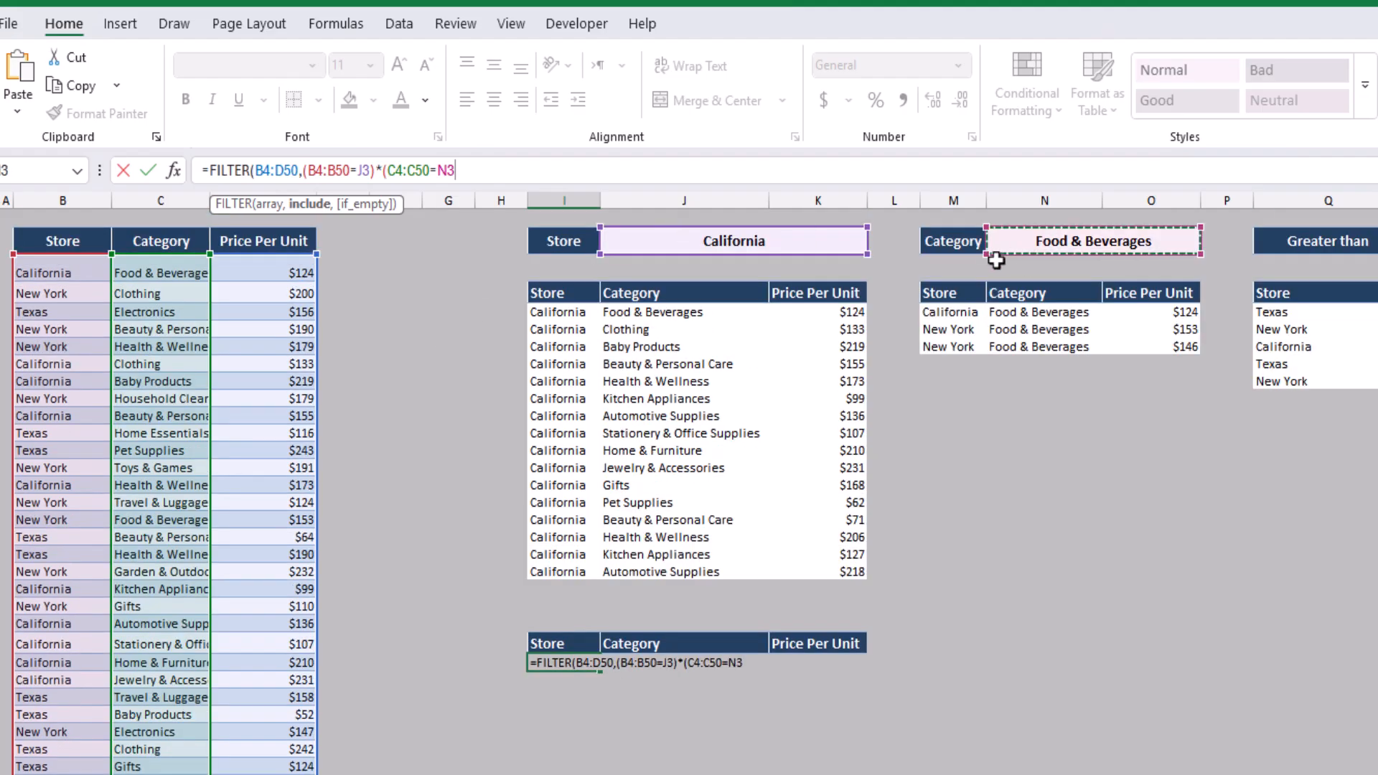
Close the category condition, add "No results" as the if_empty argument and complete the FILTER formula
text(),)
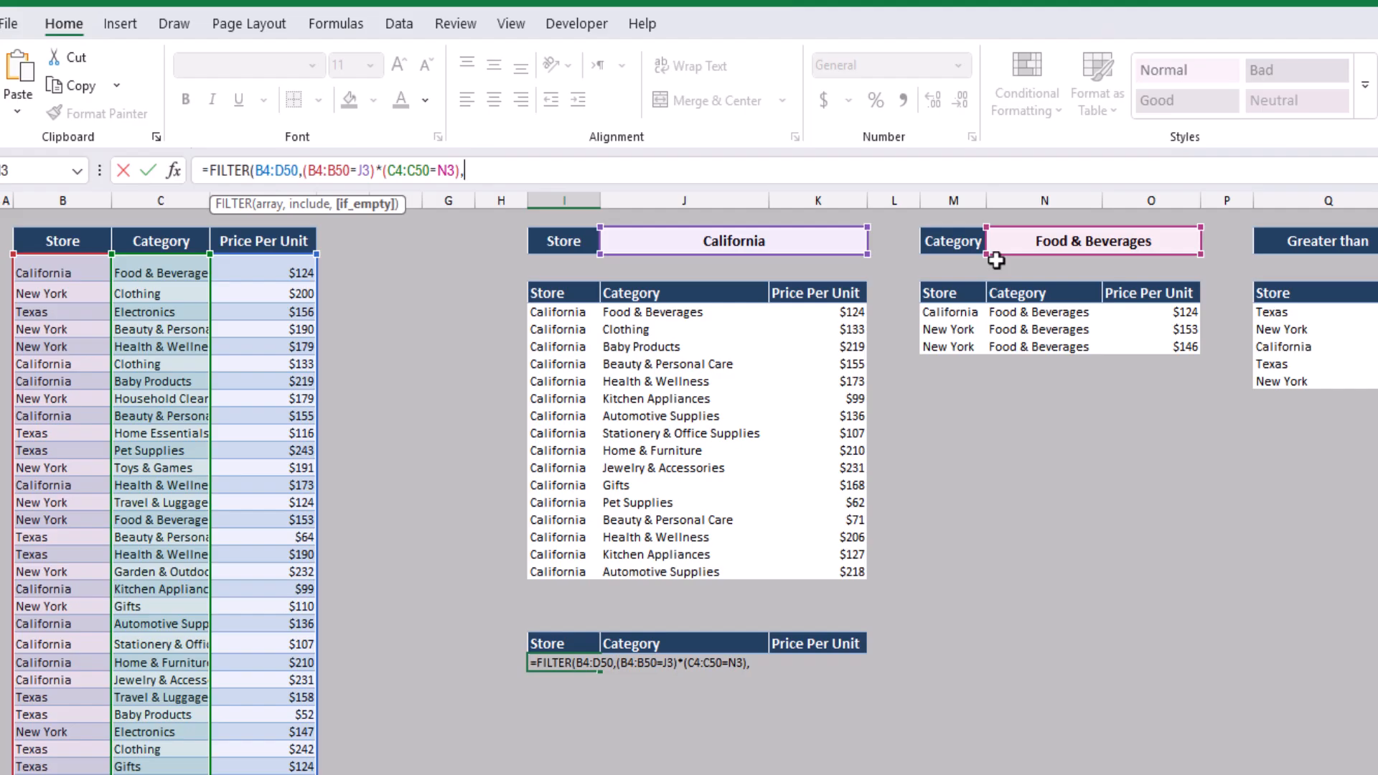
text("No results)
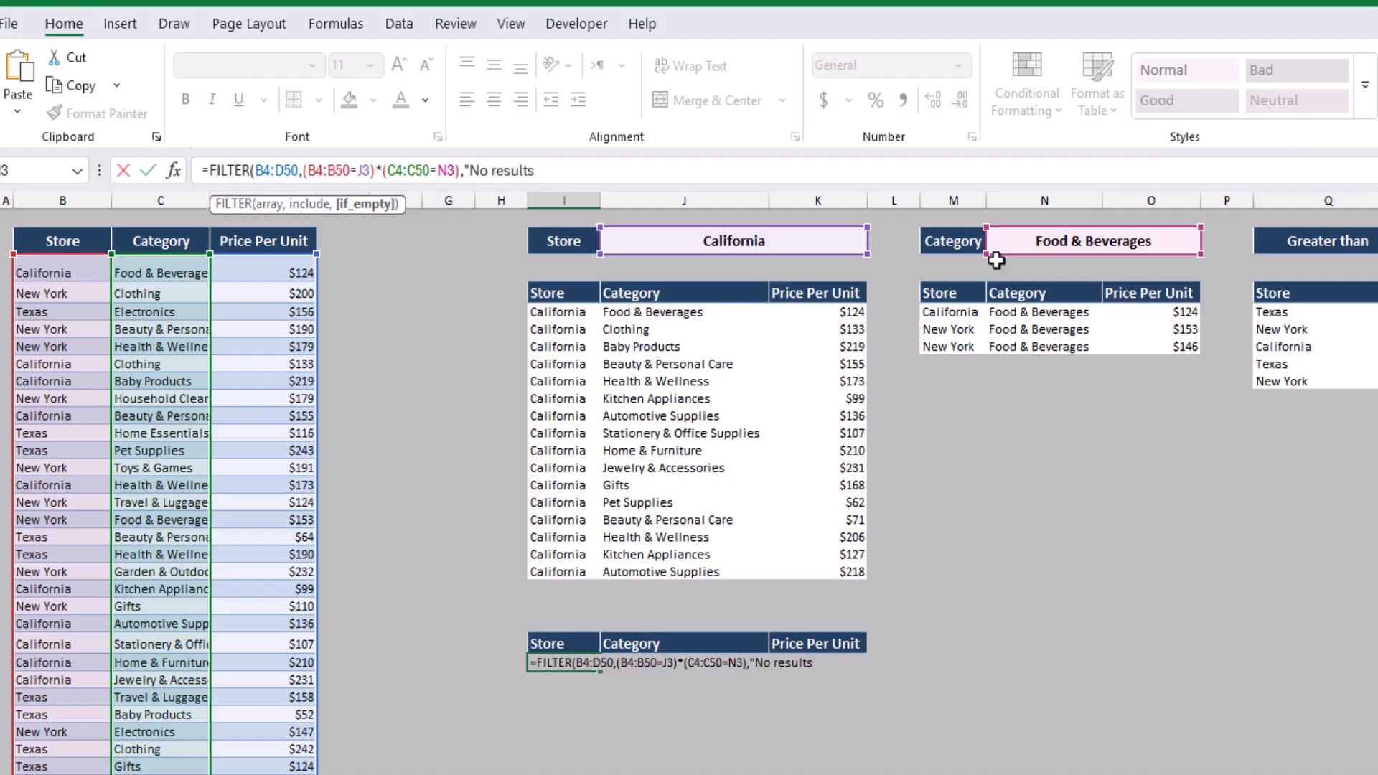
text("))
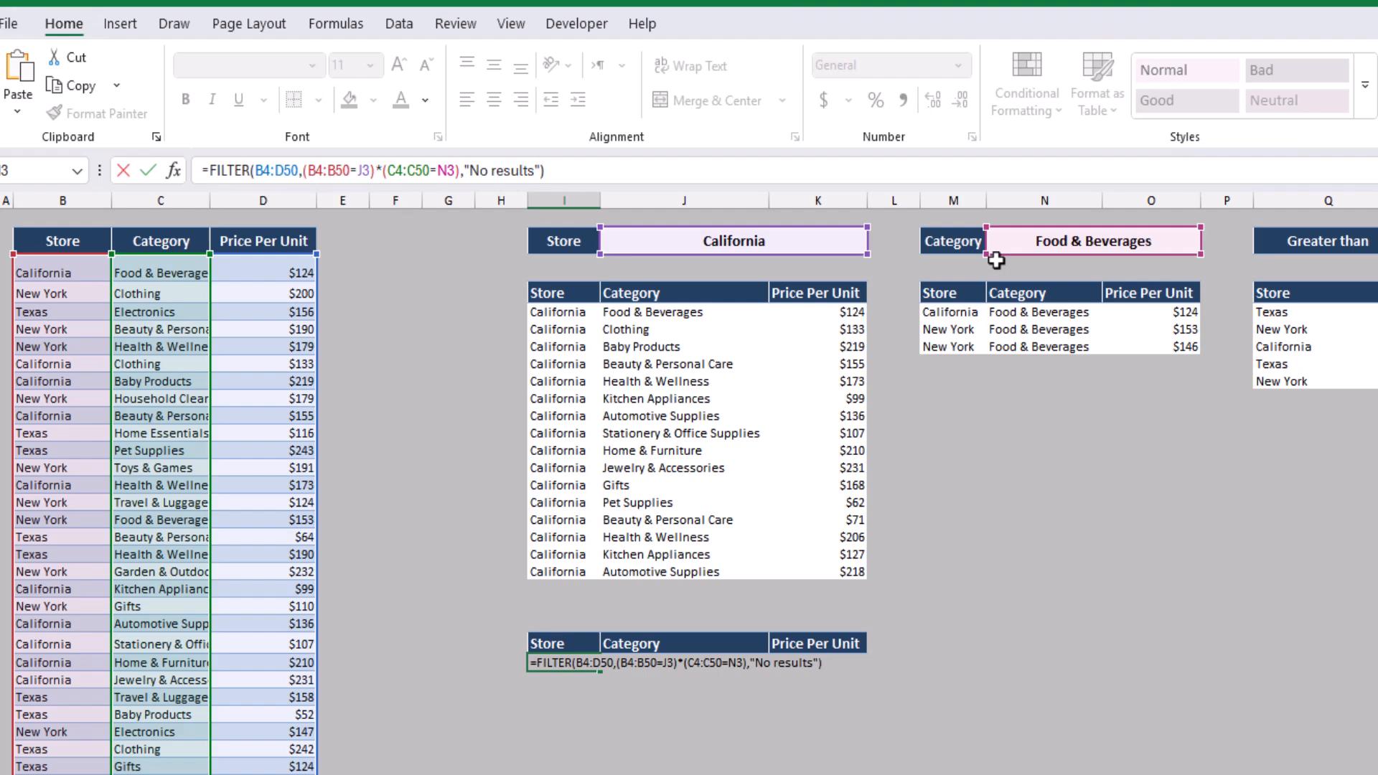
key(Return)
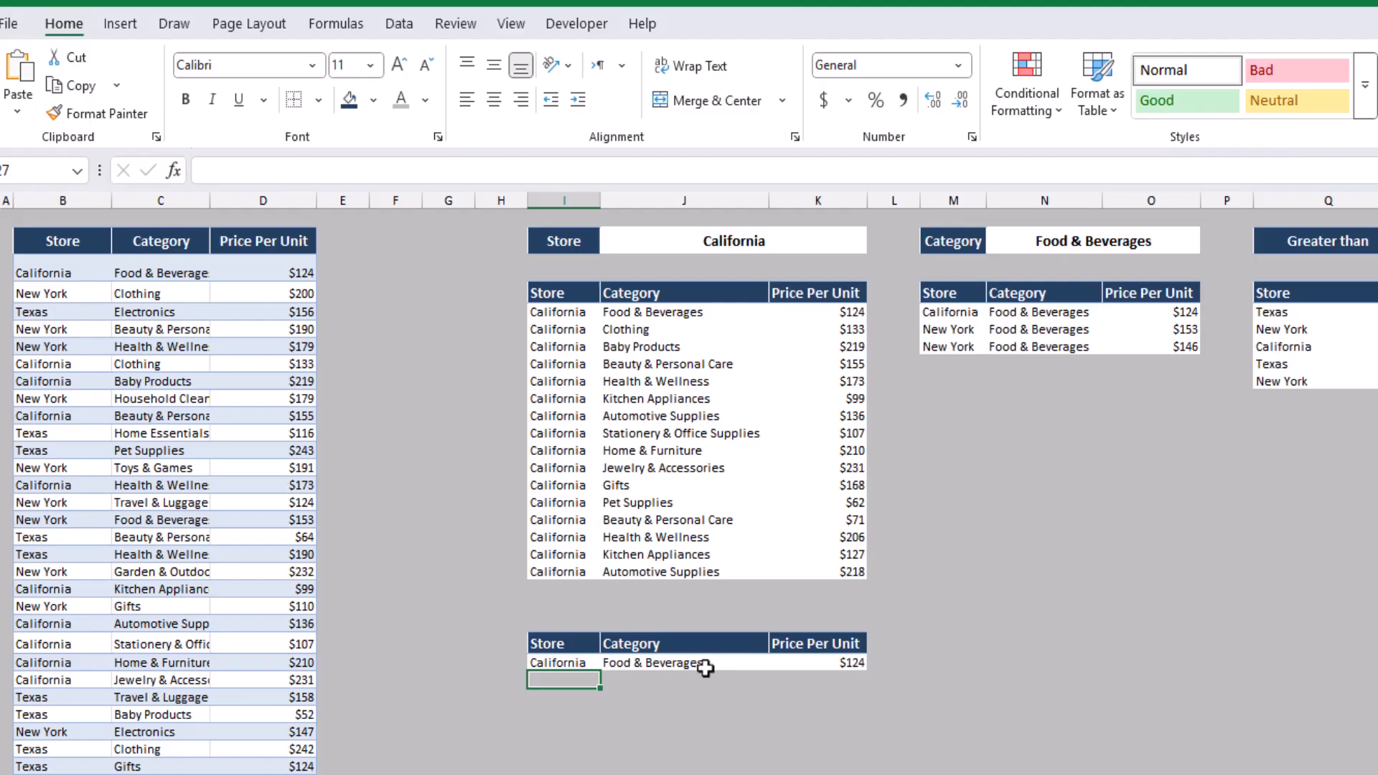
Test the combined filter by setting the category to Clothing, Electronics, Beauty & Personal Care, Baby Products and finally Travel & Luggage
click(1130, 242)
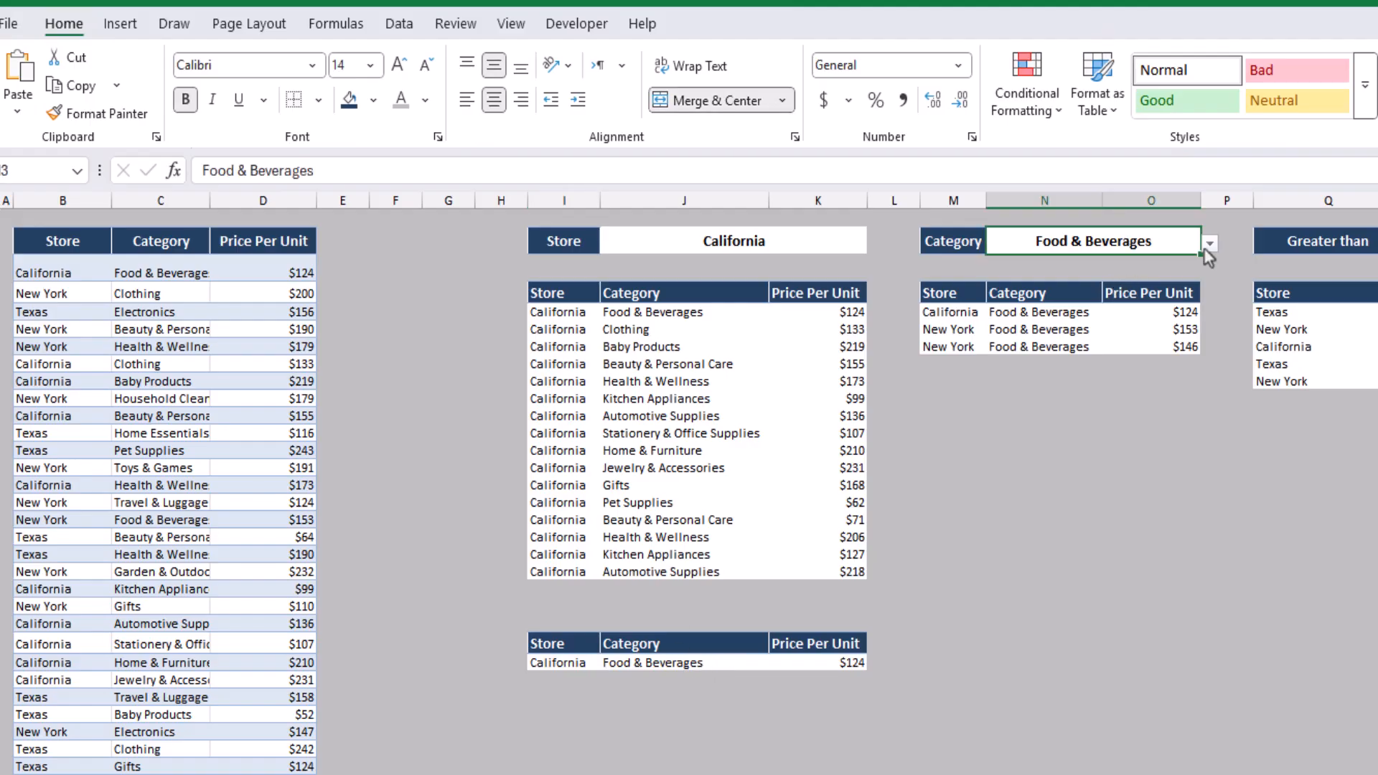
click(1208, 244)
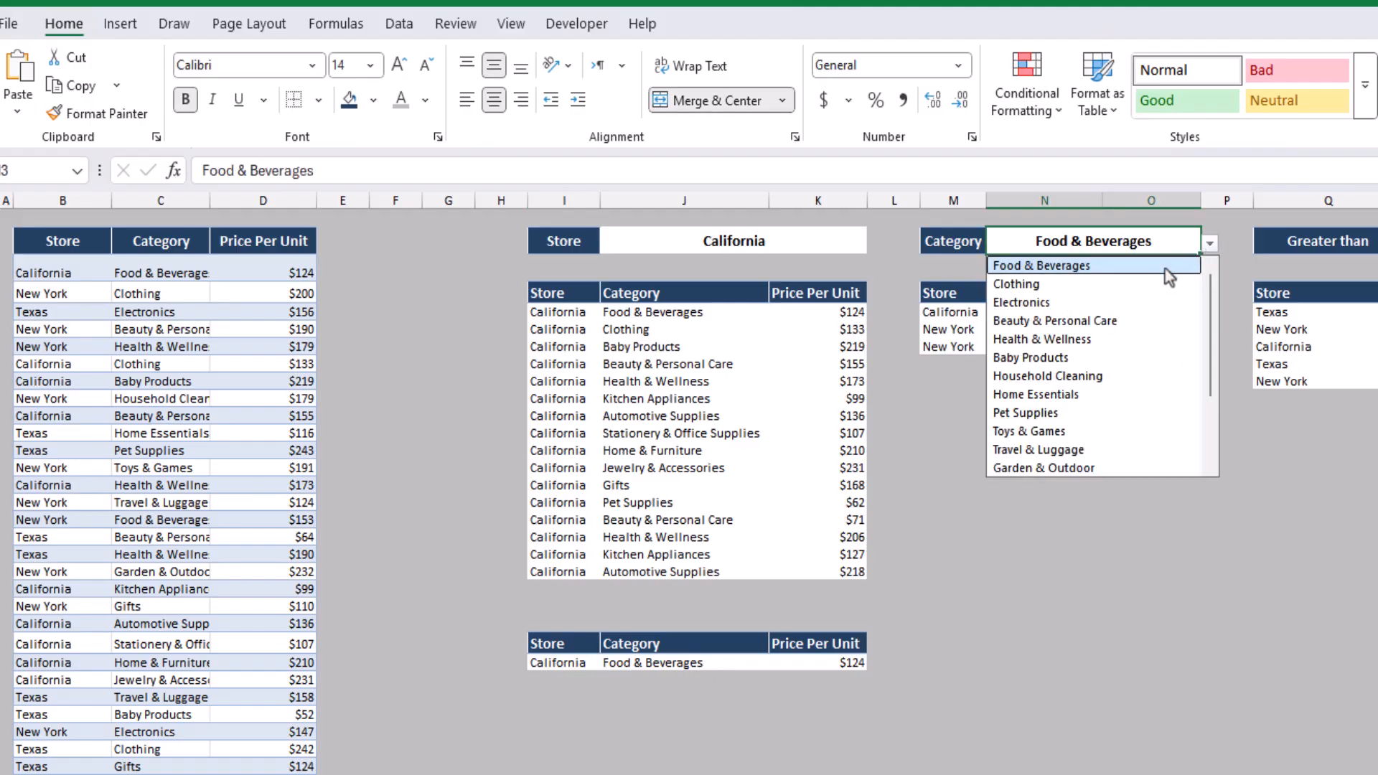
click(1083, 287)
click(1210, 244)
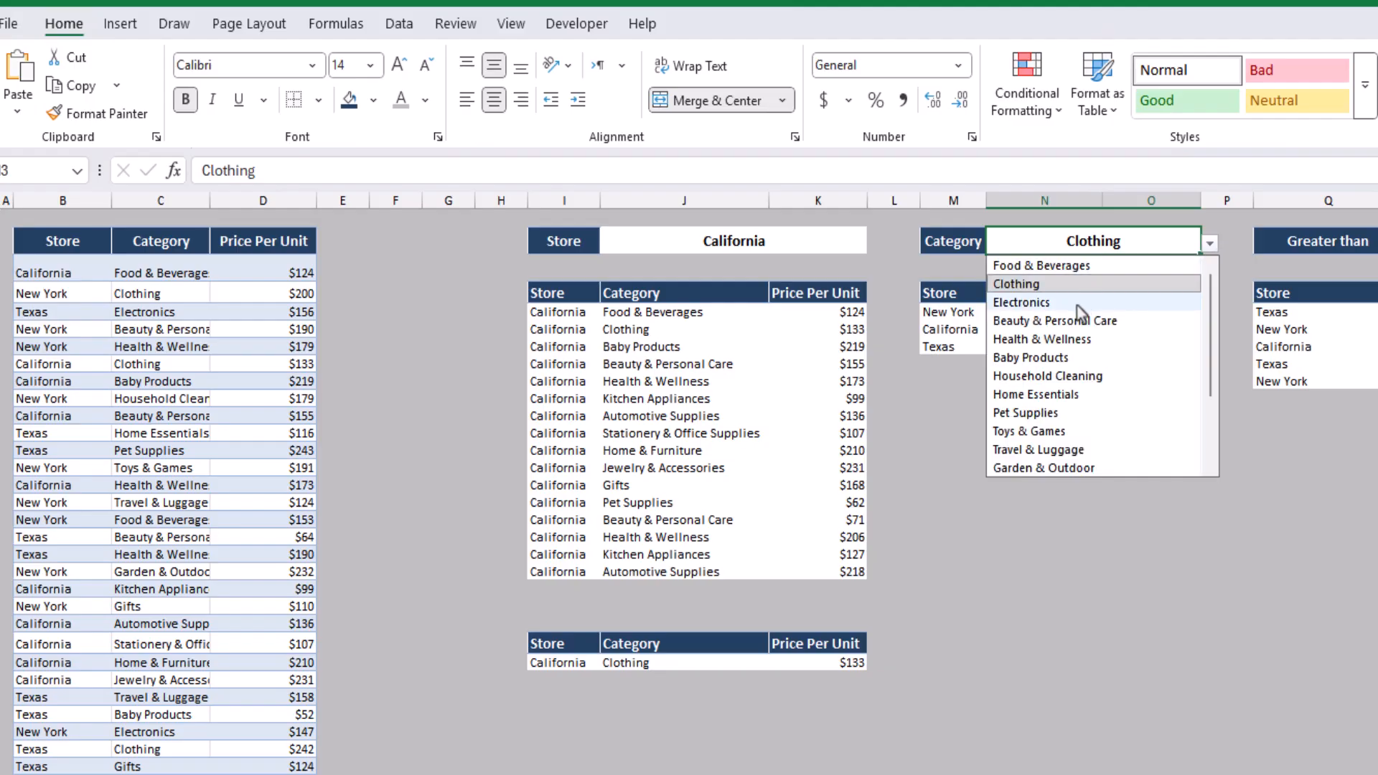
click(1080, 303)
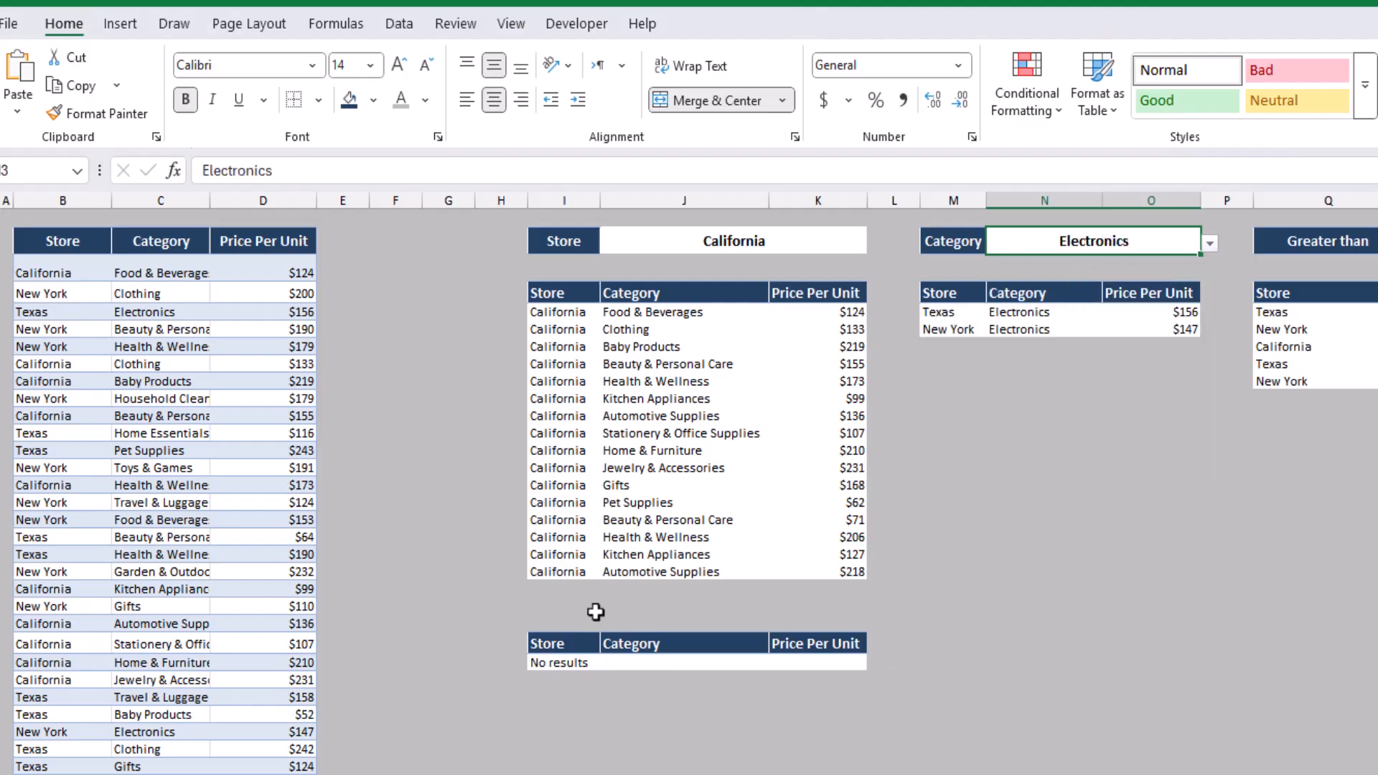
click(1210, 244)
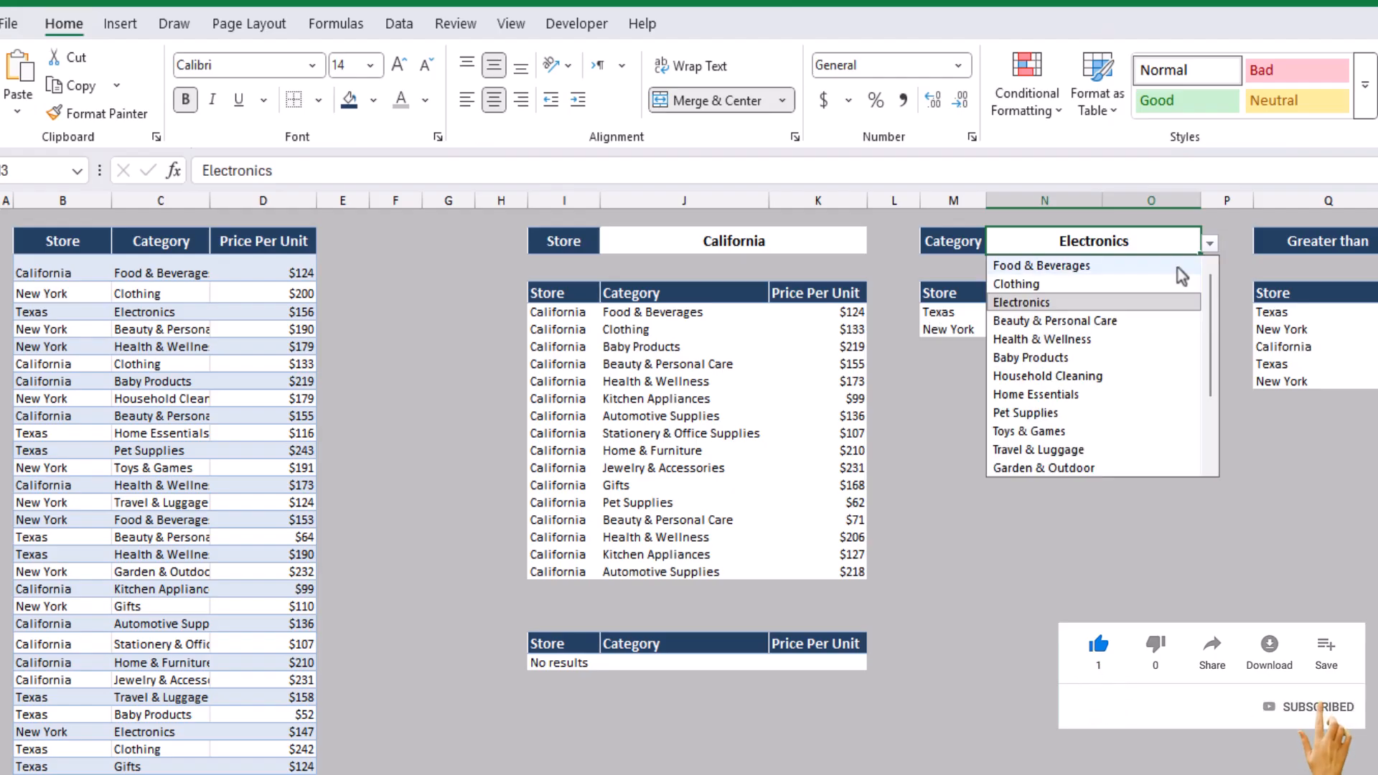
click(1103, 323)
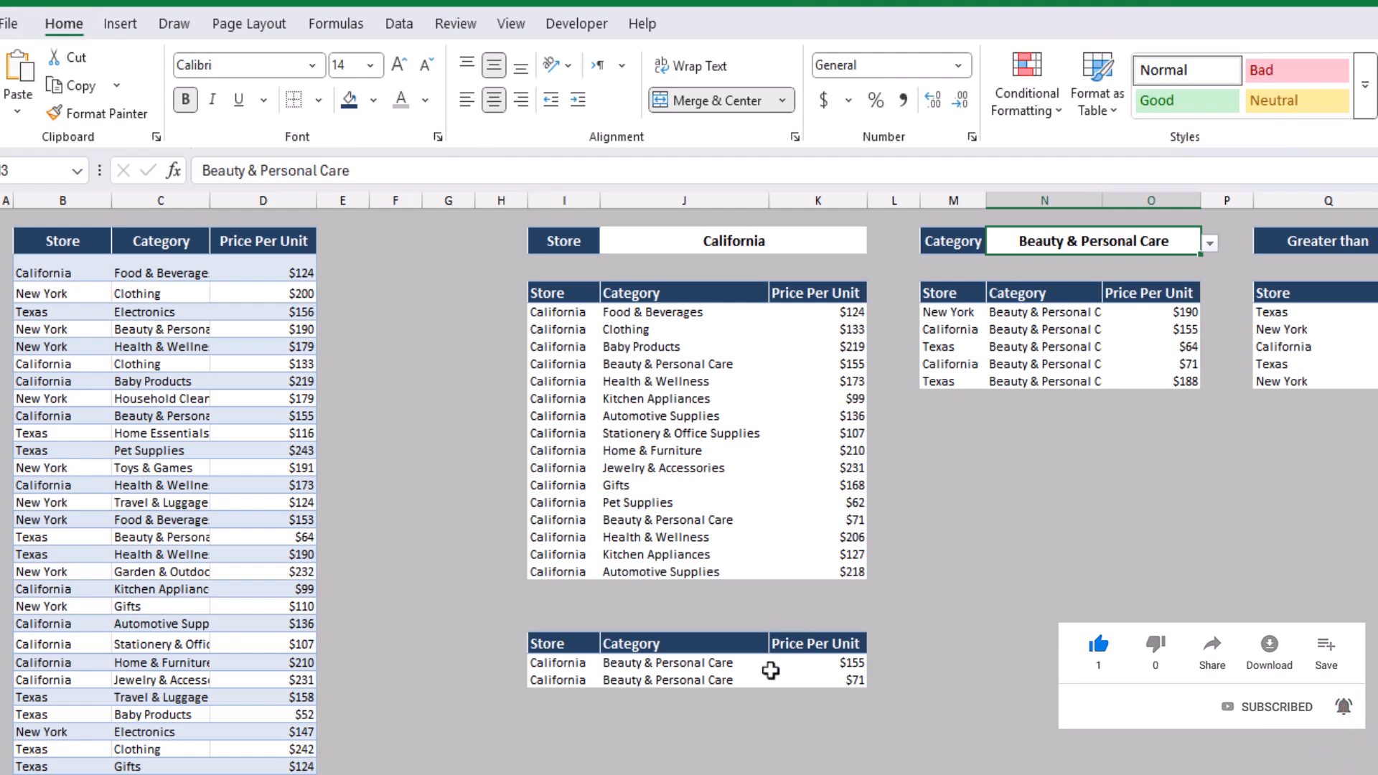
click(1210, 244)
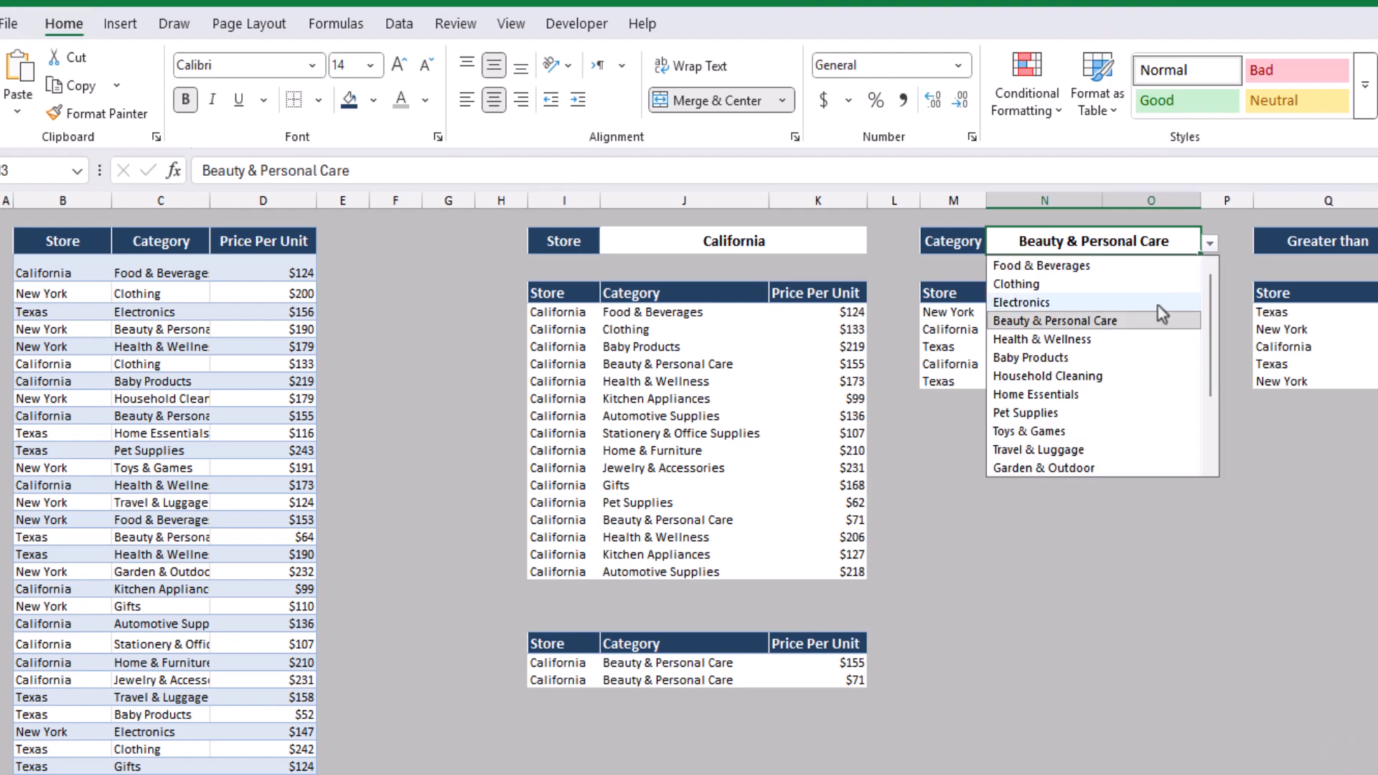
click(1116, 359)
click(1212, 245)
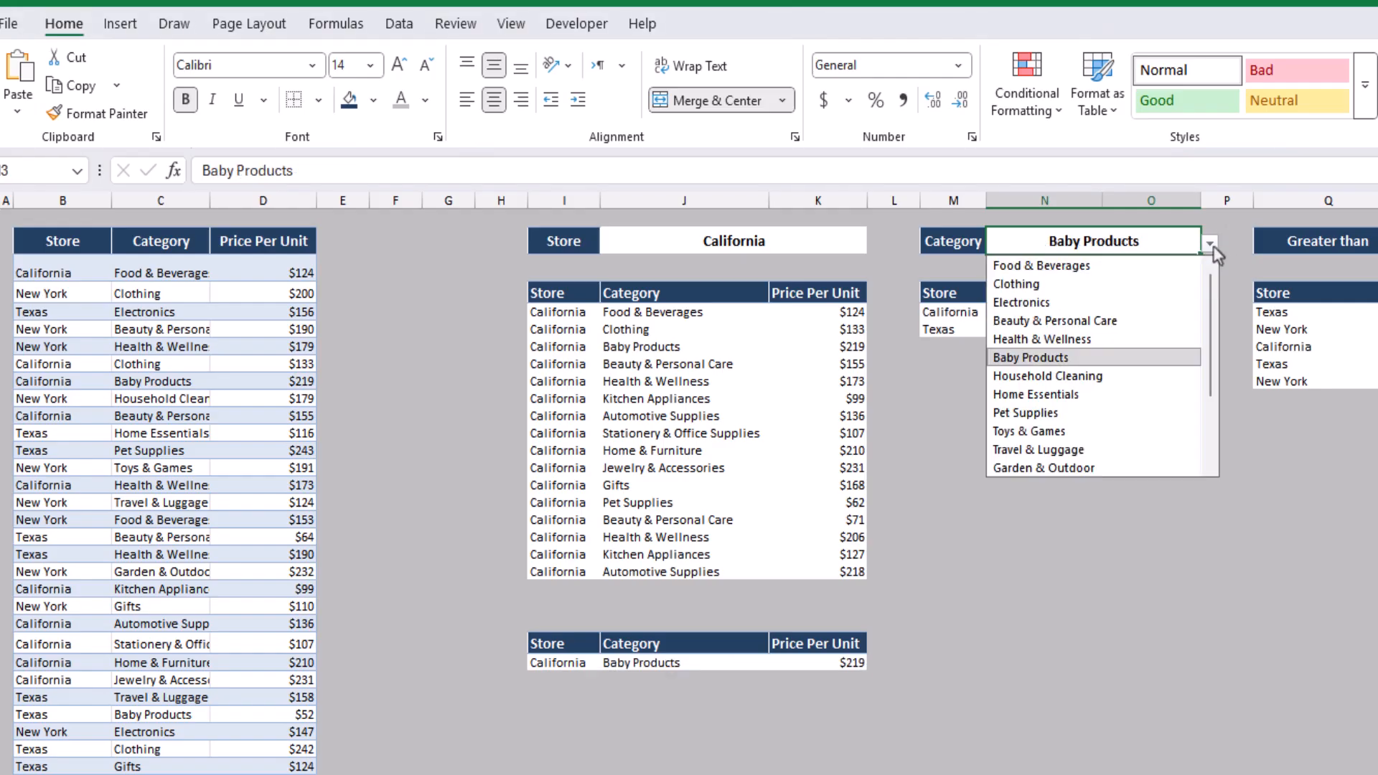
click(1070, 451)
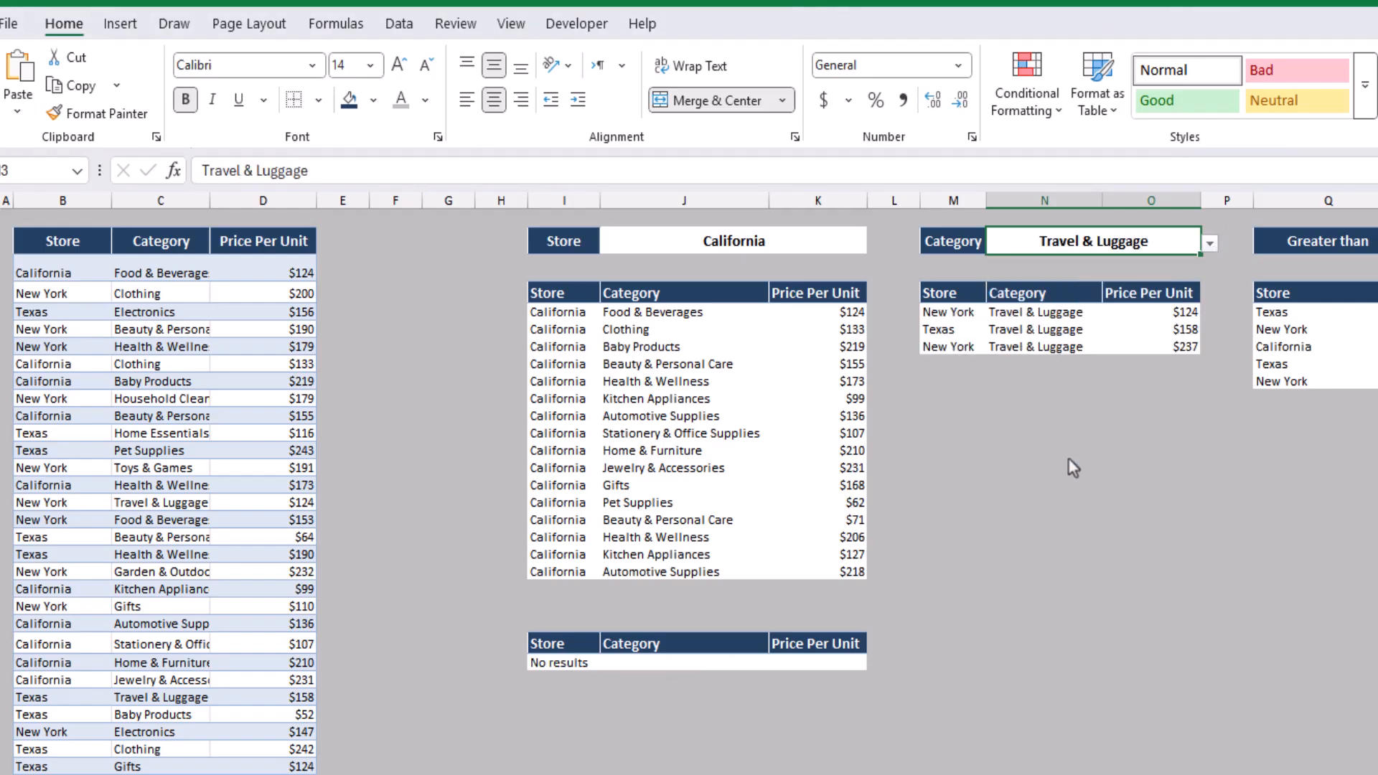
Change the store criterion in J3 to New York to test the combined filter with another store
click(850, 239)
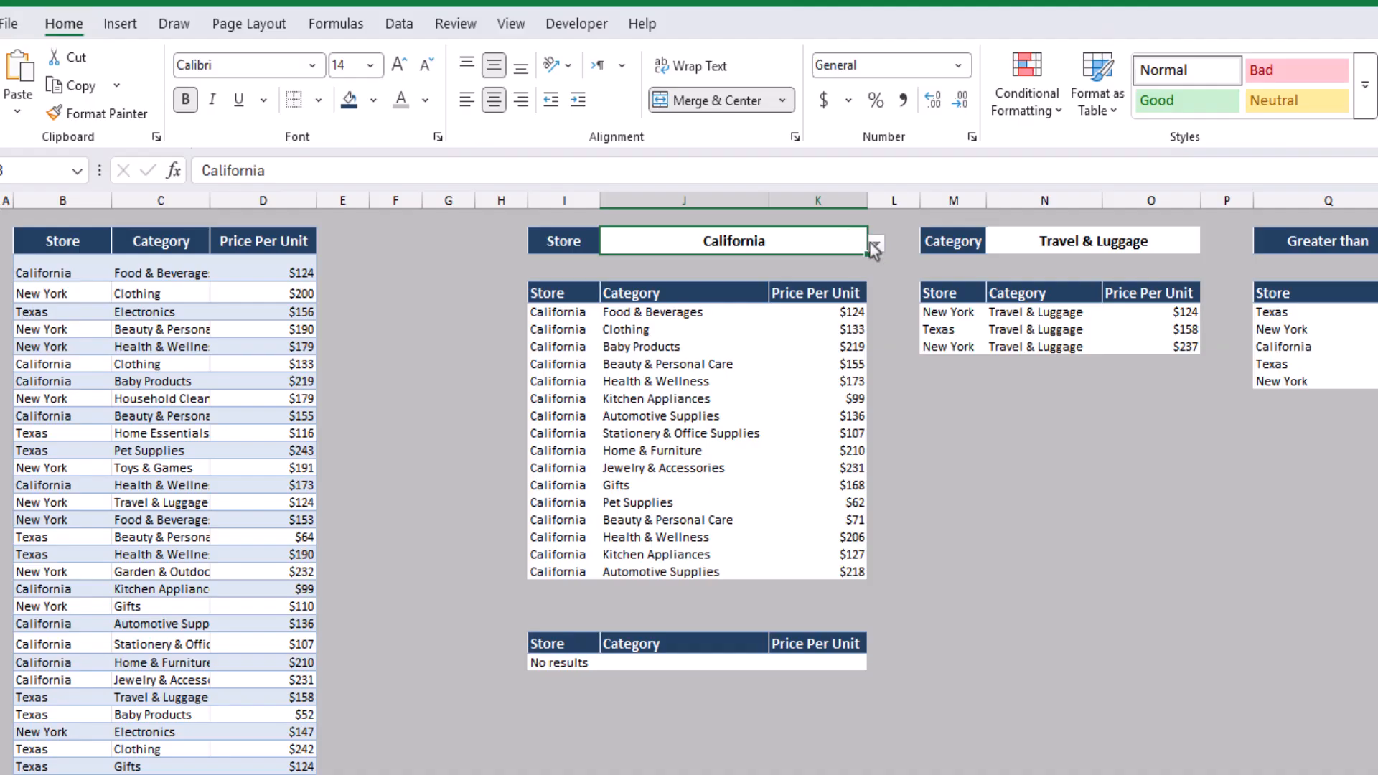
click(877, 243)
click(747, 287)
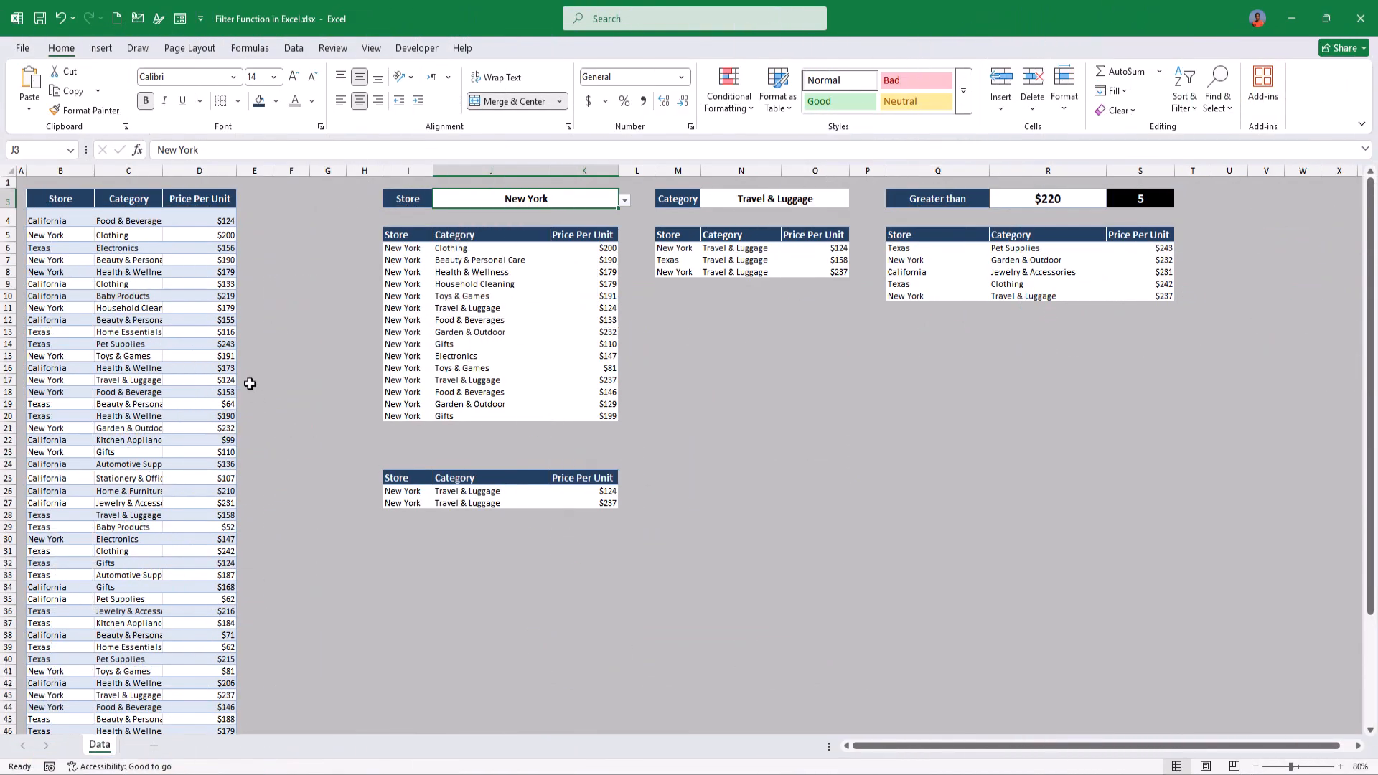
Convert the source data range B3:D50 into an Excel table with headers
click(189, 341)
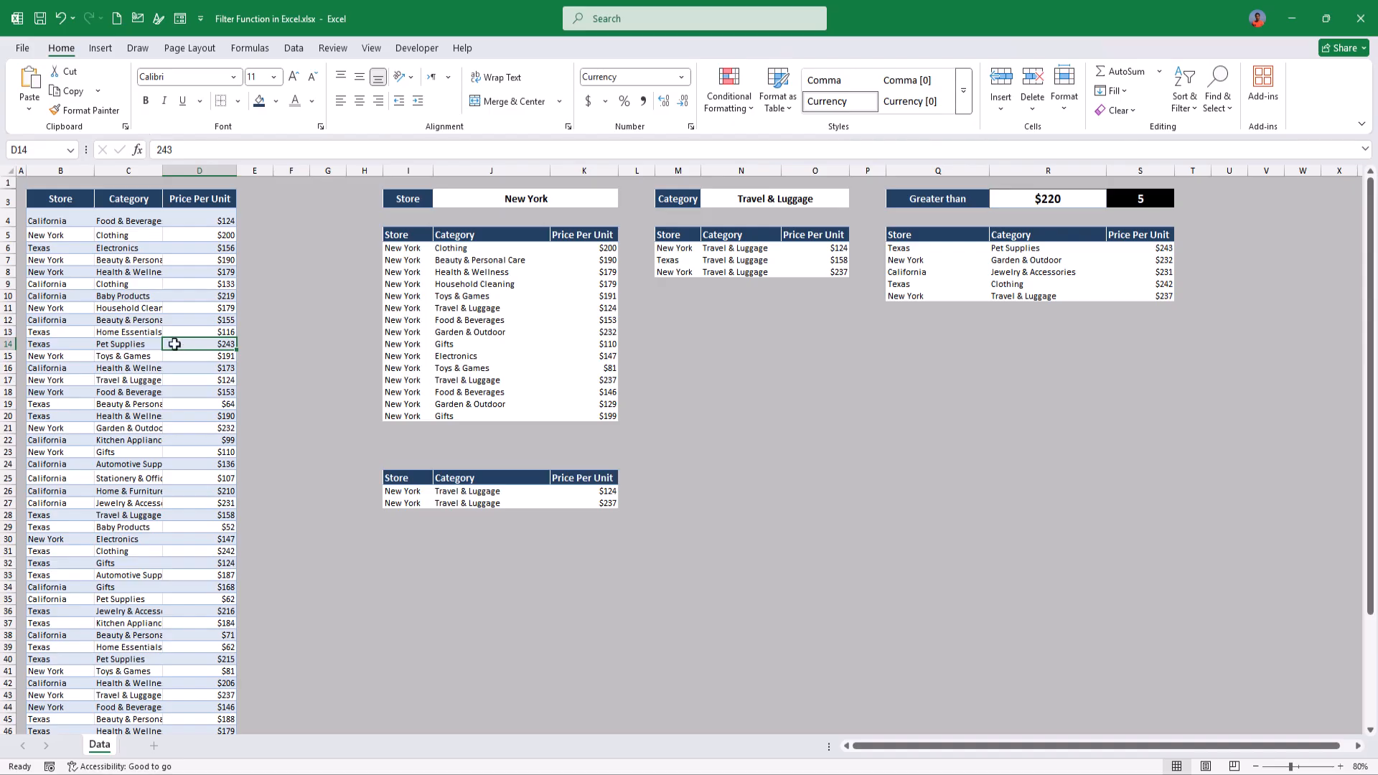
key(ctrl+t)
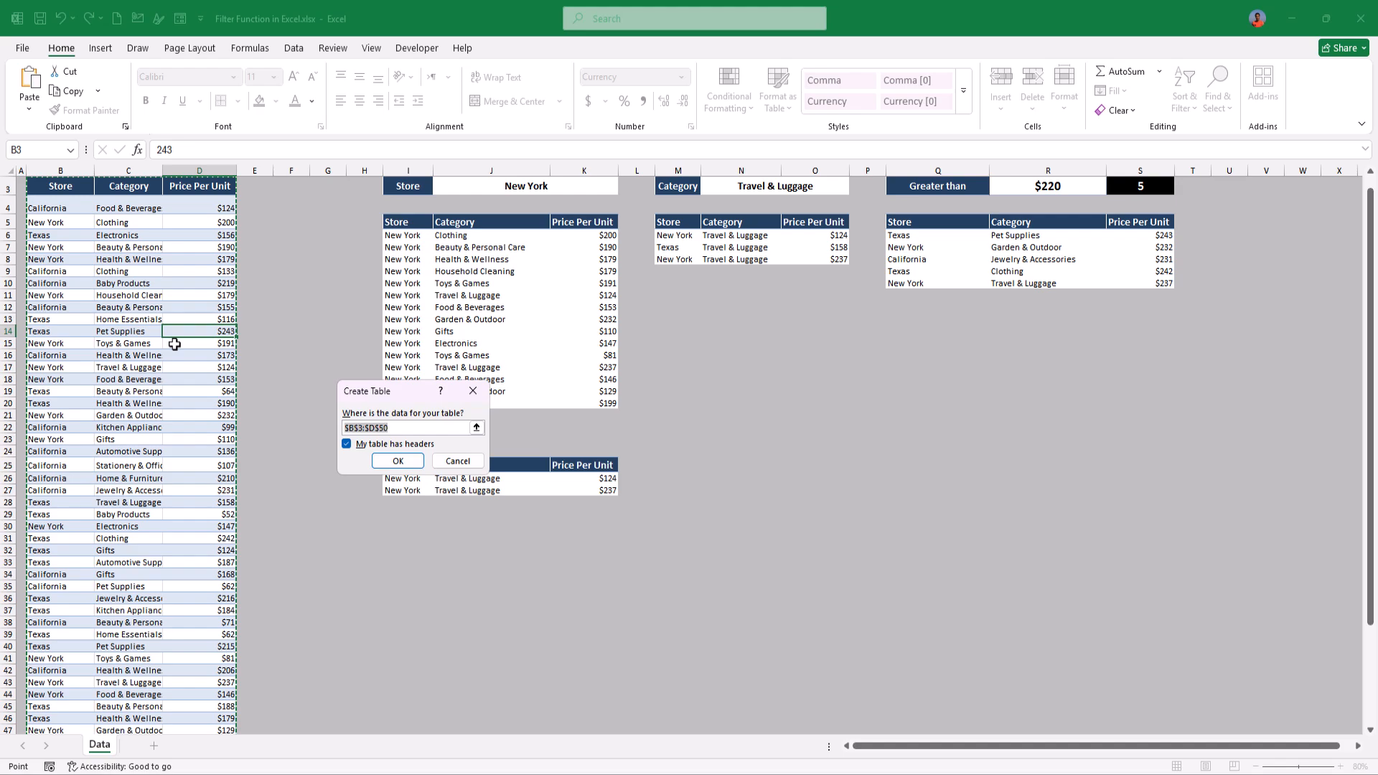
key(Return)
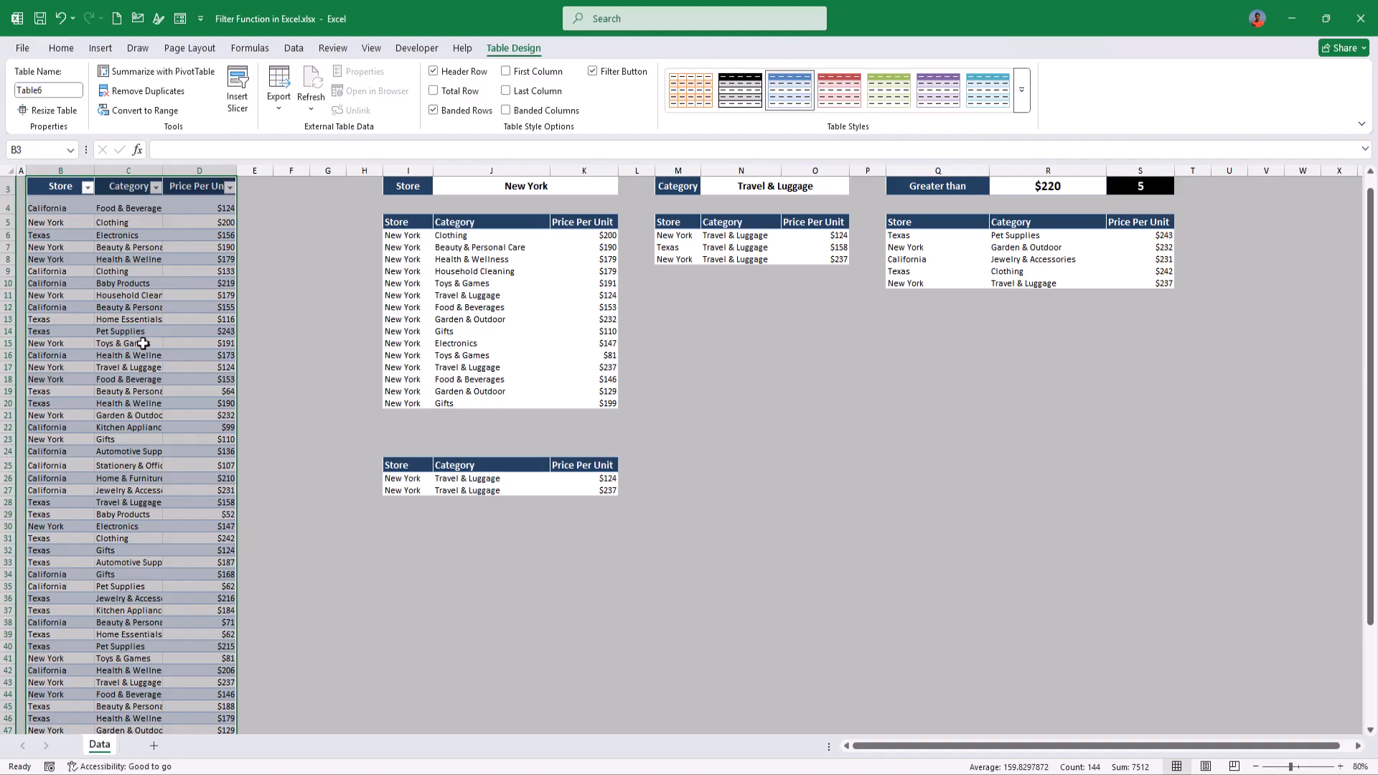
Start a new record in row 51, directly below the table's last entry, with New York as the store
click(144, 344)
key(ctrl+Down)
key(Down)
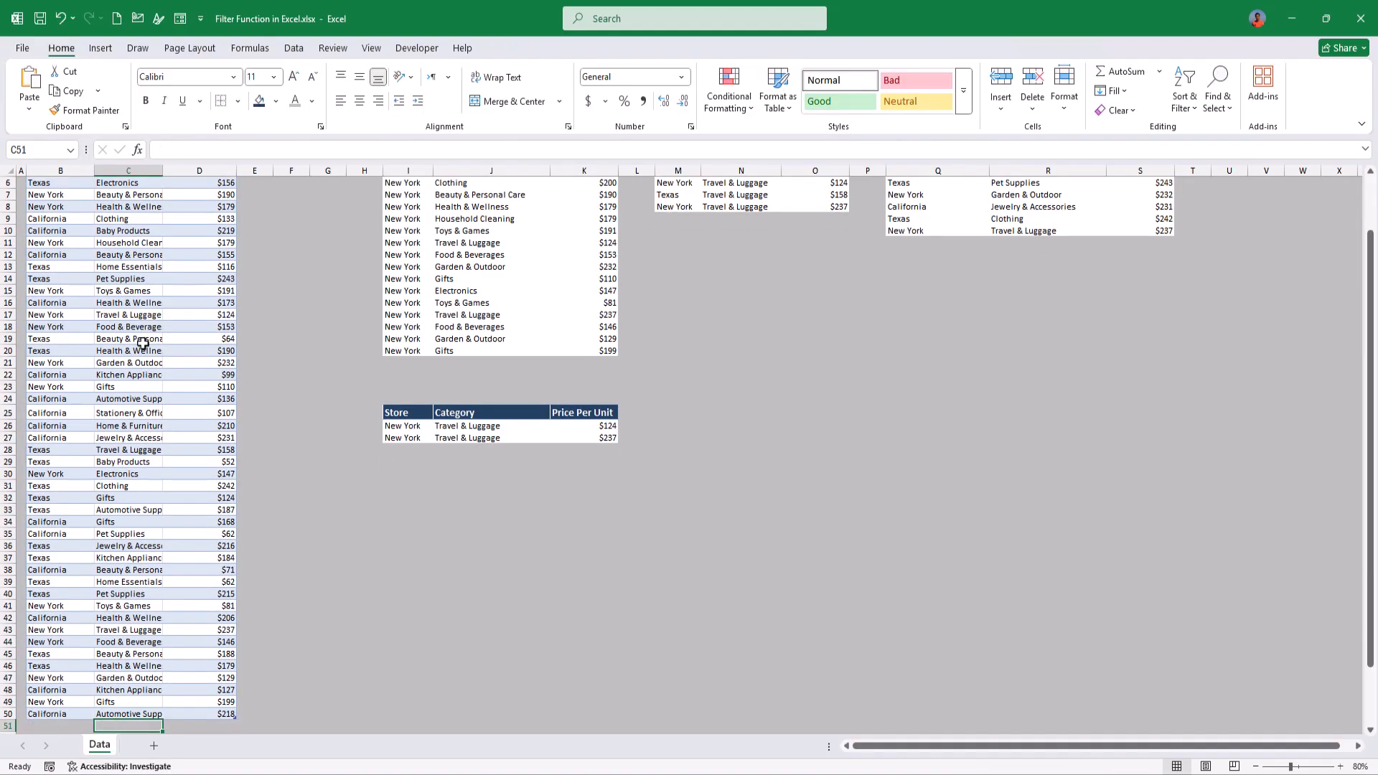
key(Left)
scroll(427, 287, up, 2)
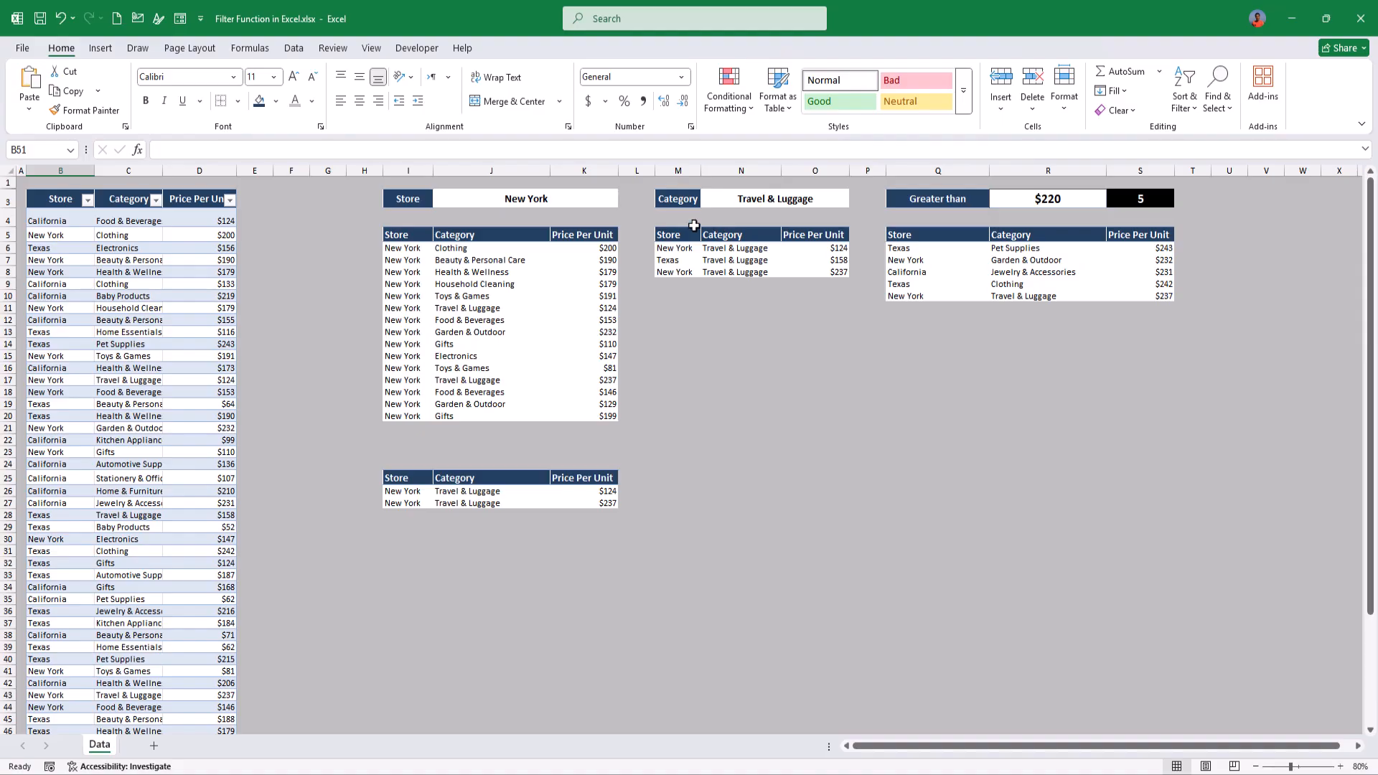
scroll(92, 421, down, 1)
scroll(91, 421, down, 3)
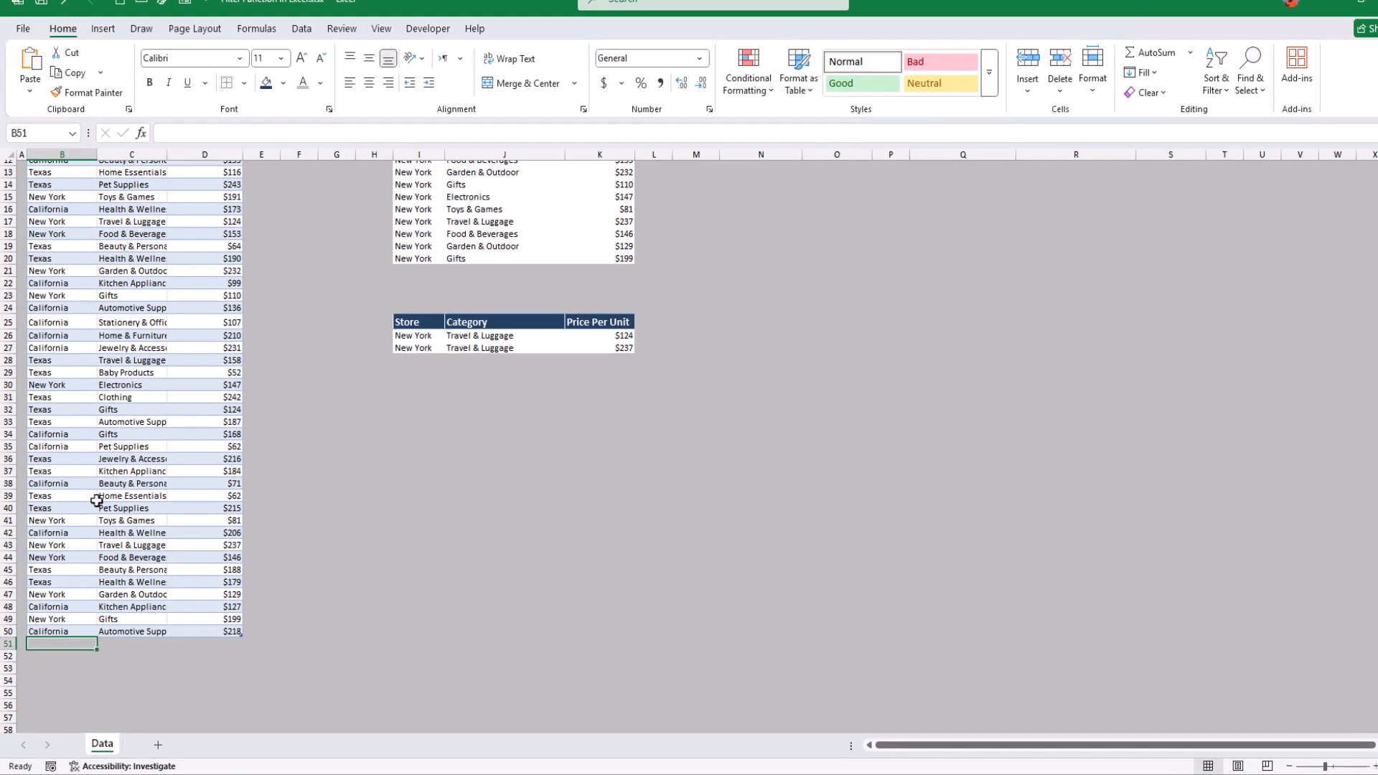
text(new York)
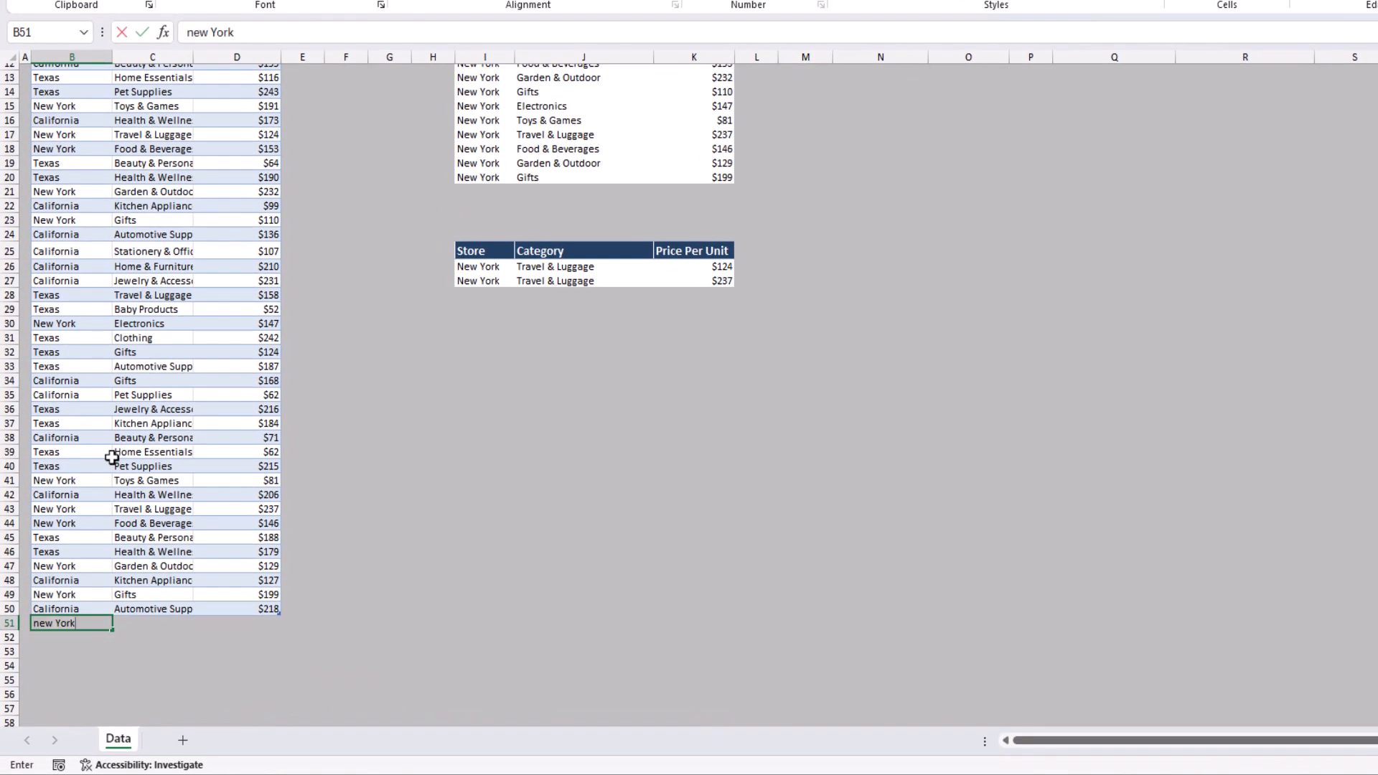
key(Tab)
scroll(275, 492, up, 2)
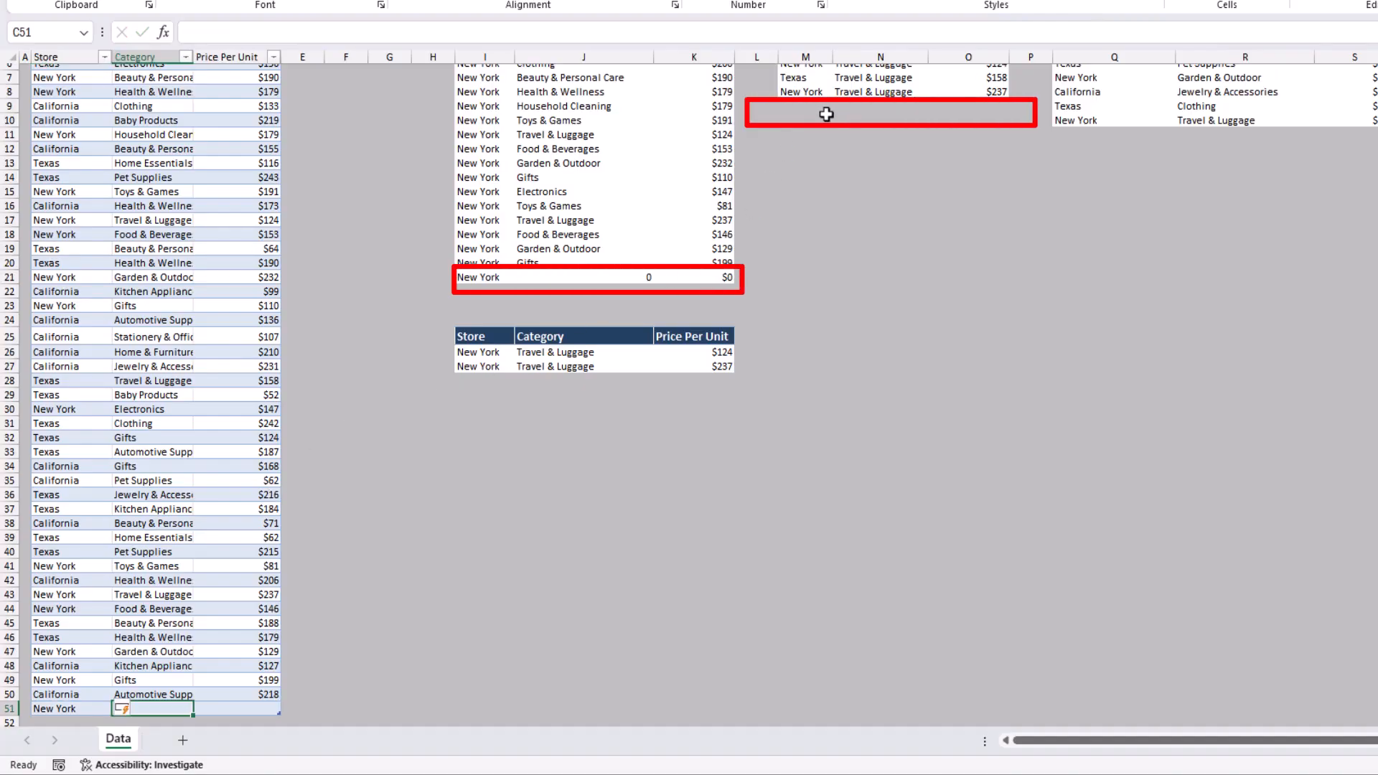
Complete the new record in row 51 with the category Travel & Luggage and a price per unit of 120
text(travel & Luggage)
key(Tab)
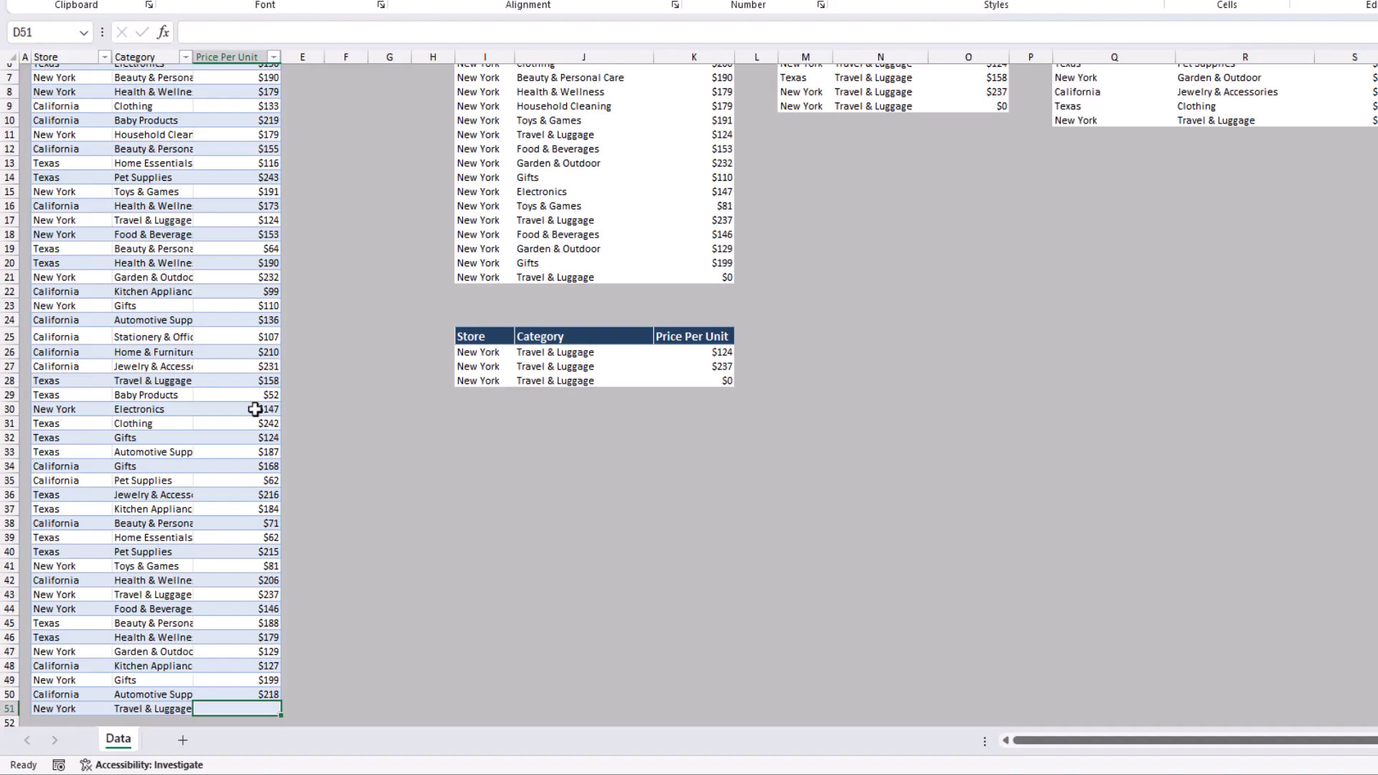
text(120)
key(Return)
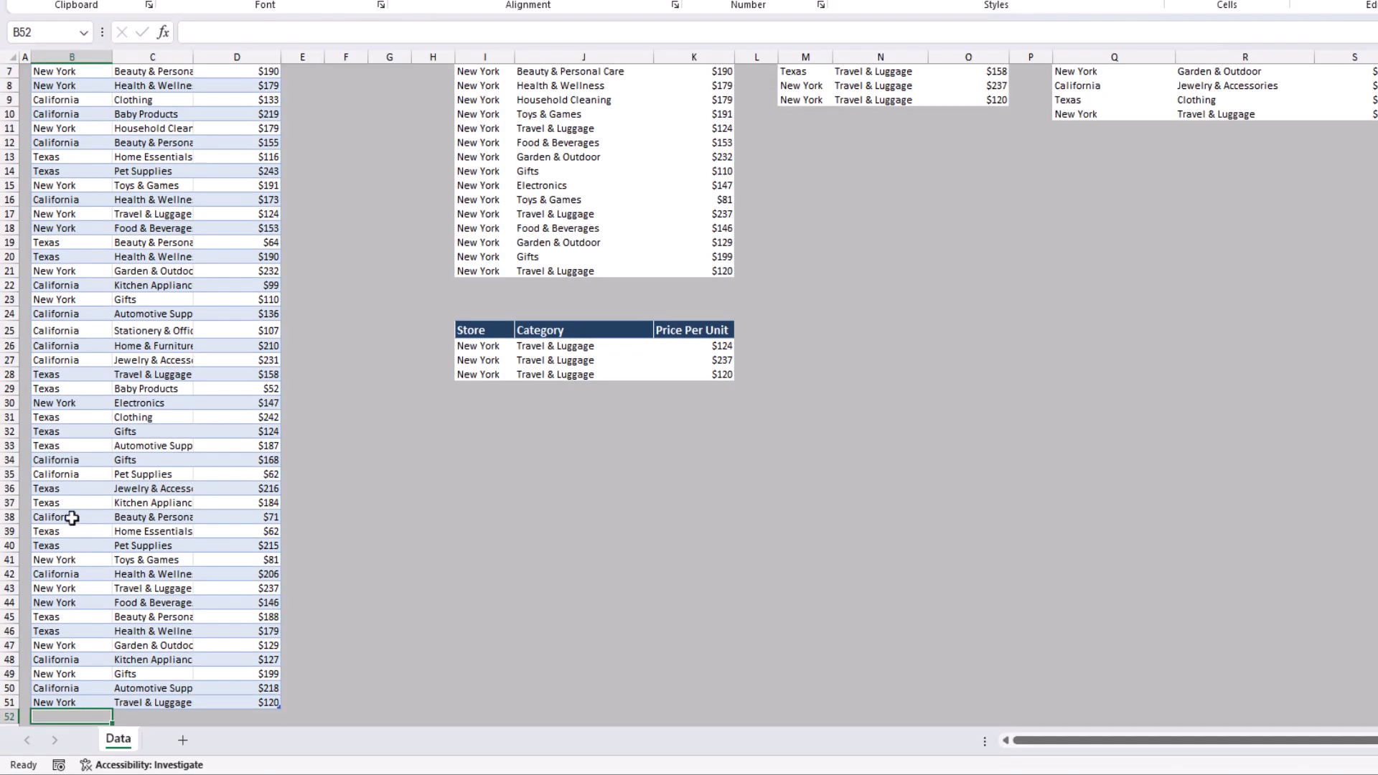
scroll(763, 193, up, 2)
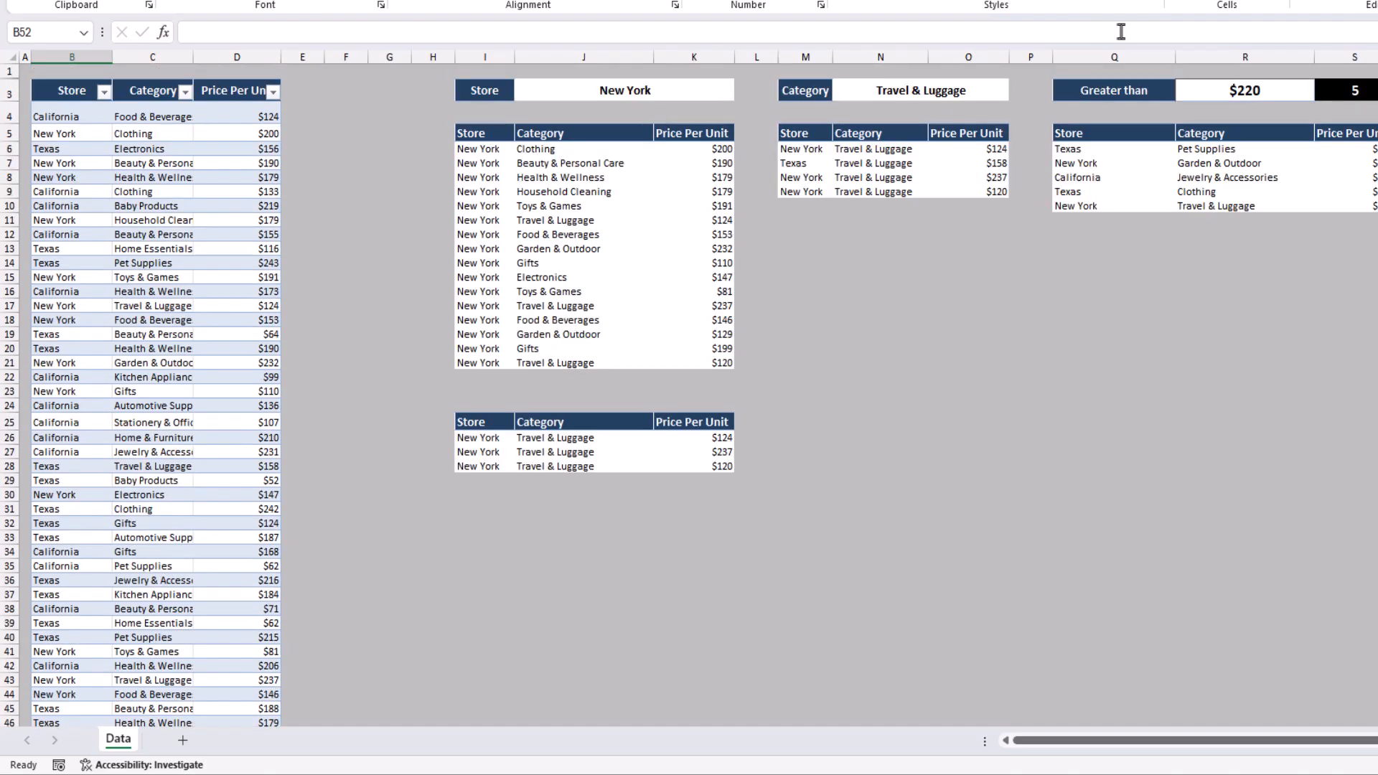